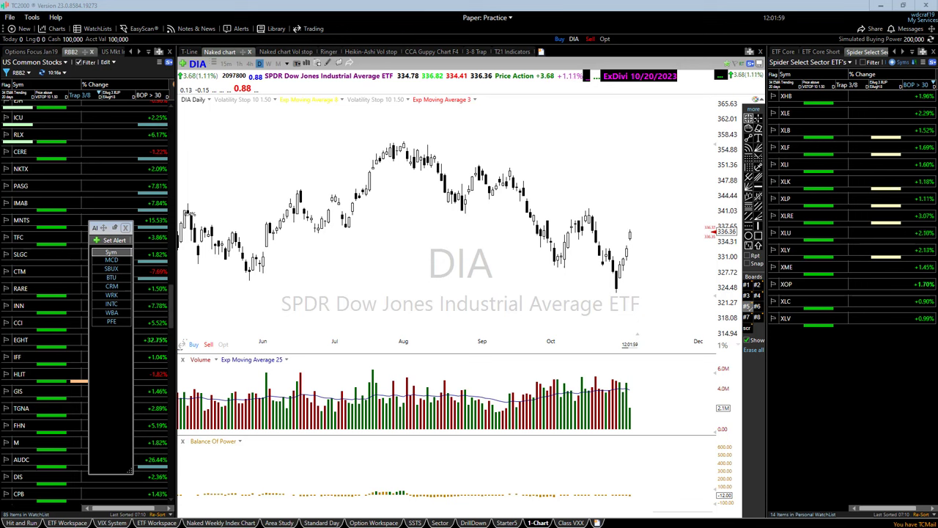
# Draw a descending trendline arrow across DIA's daily highs, from the late-July peak past early November.
pyautogui.scroll(2, 407, 309)
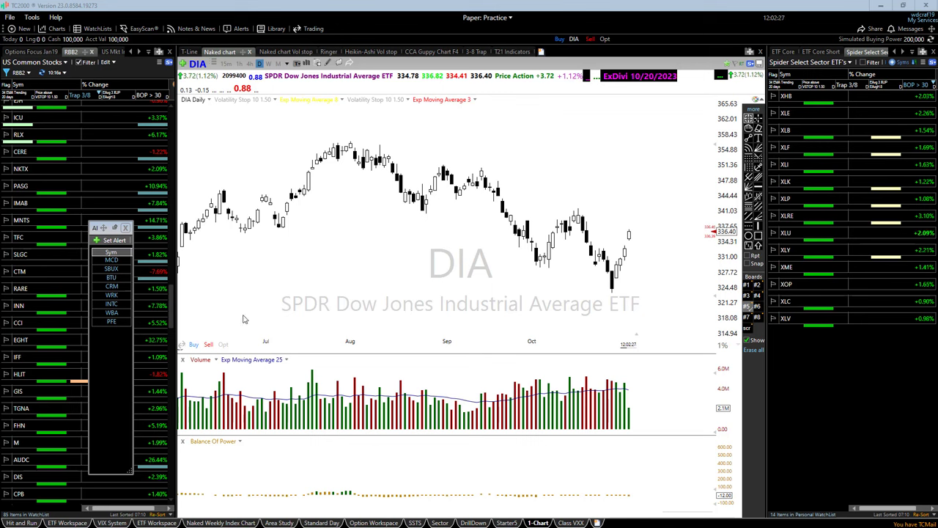
pyautogui.scroll(2, 284, 273)
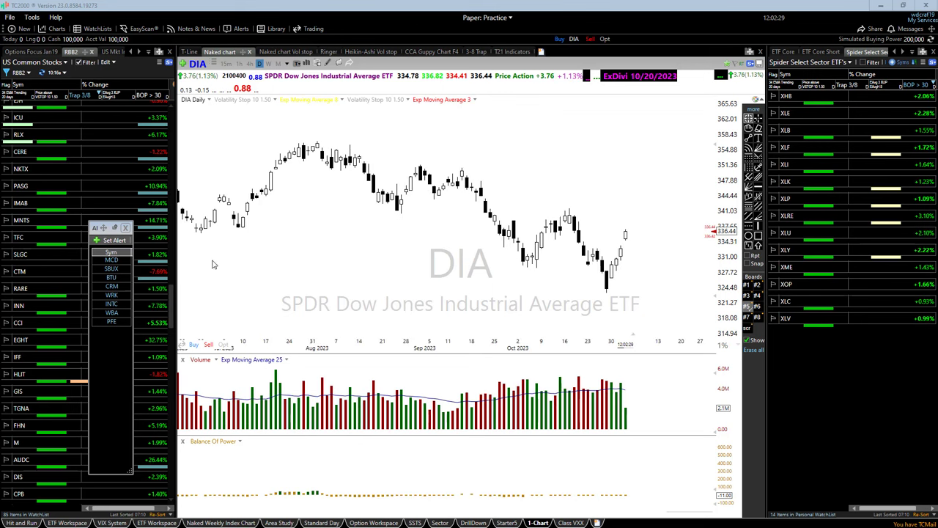
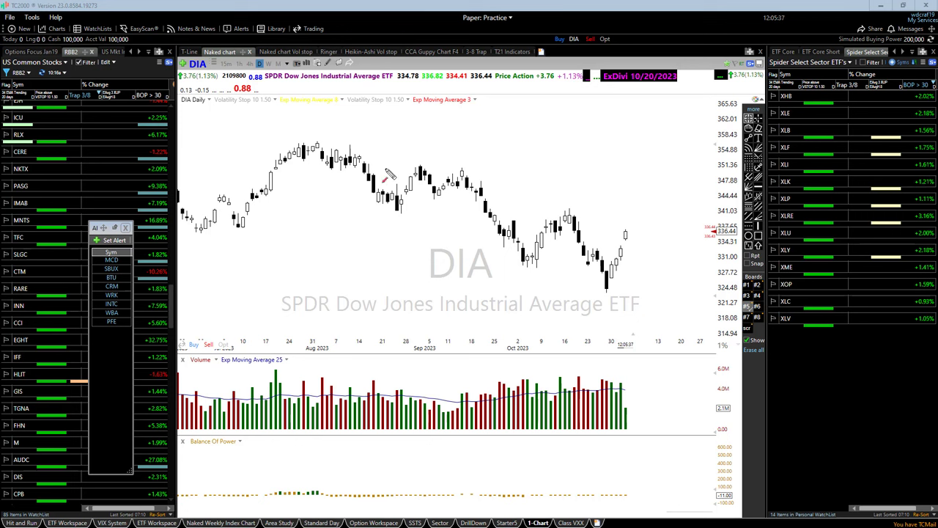
pyautogui.moveTo(312, 139); pyautogui.dragTo(717, 248)
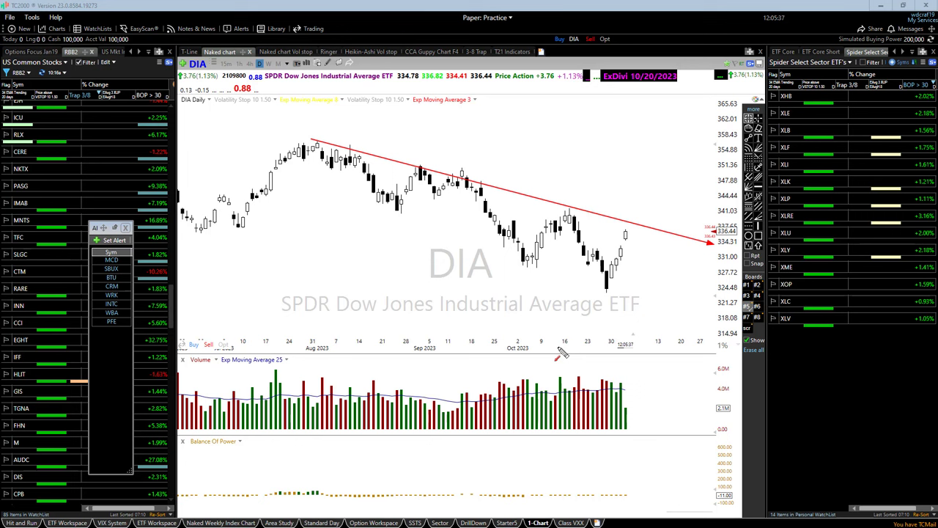
pyautogui.click(587, 289)
pyautogui.moveTo(638, 290); pyautogui.dragTo(620, 278)
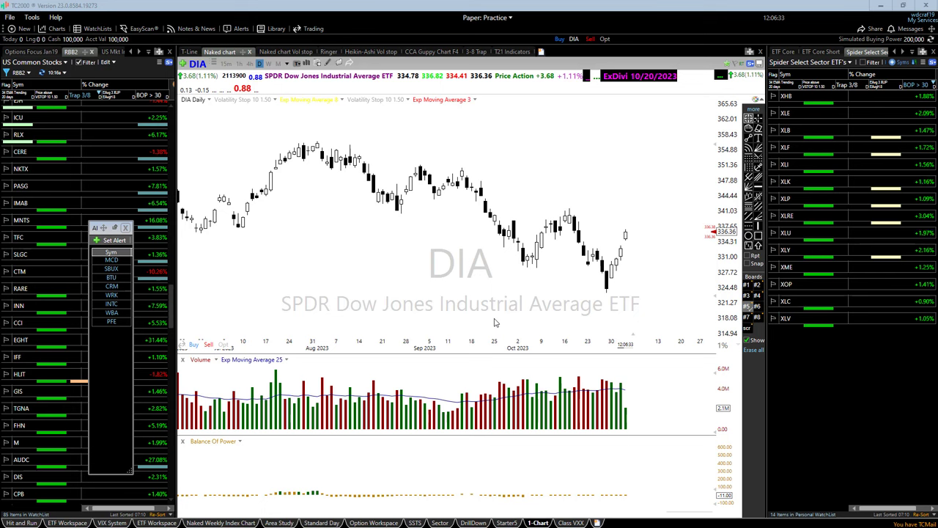
# Mark DIA's June–July pullback and breakout, plus the rebound from the late-October low, with red arrows on the daily chart.
pyautogui.scroll(-3, 320, 253)
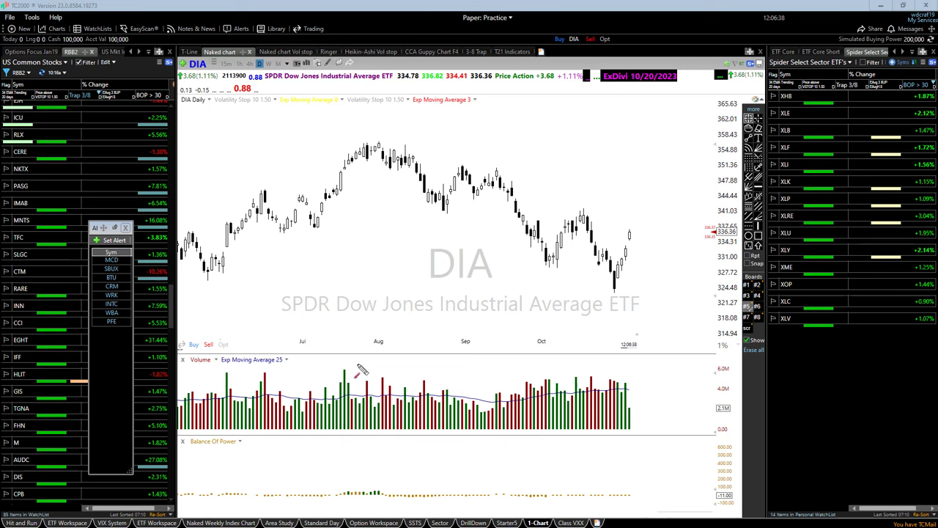
pyautogui.moveTo(266, 191); pyautogui.dragTo(374, 217)
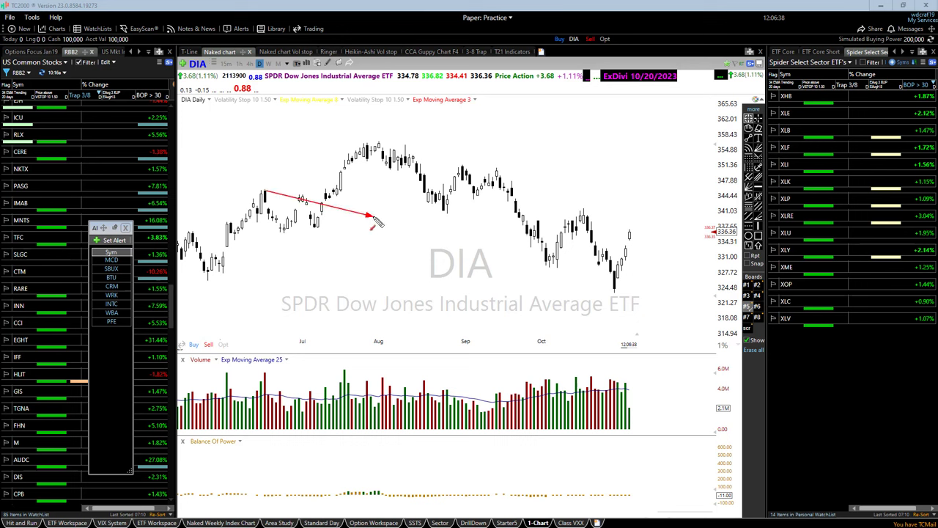
pyautogui.moveTo(310, 227)
pyautogui.mouseDown()
pyautogui.moveTo(327, 196)
pyautogui.moveTo(355, 197)
pyautogui.moveTo(367, 155)
pyautogui.mouseUp()
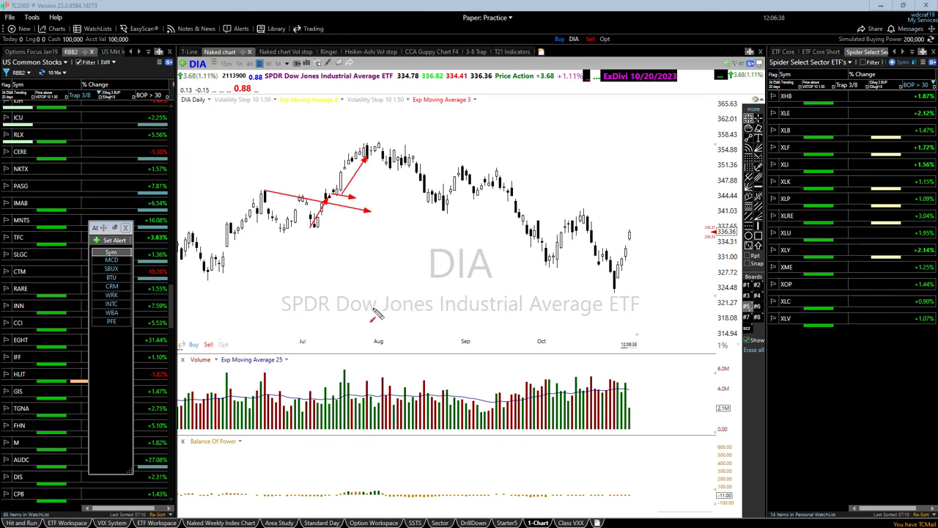
pyautogui.moveTo(614, 294); pyautogui.dragTo(633, 233)
pyautogui.moveTo(555, 266)
pyautogui.mouseDown()
pyautogui.moveTo(587, 220)
pyautogui.moveTo(602, 273)
pyautogui.mouseUp()
pyautogui.moveTo(578, 388); pyautogui.dragTo(573, 389)
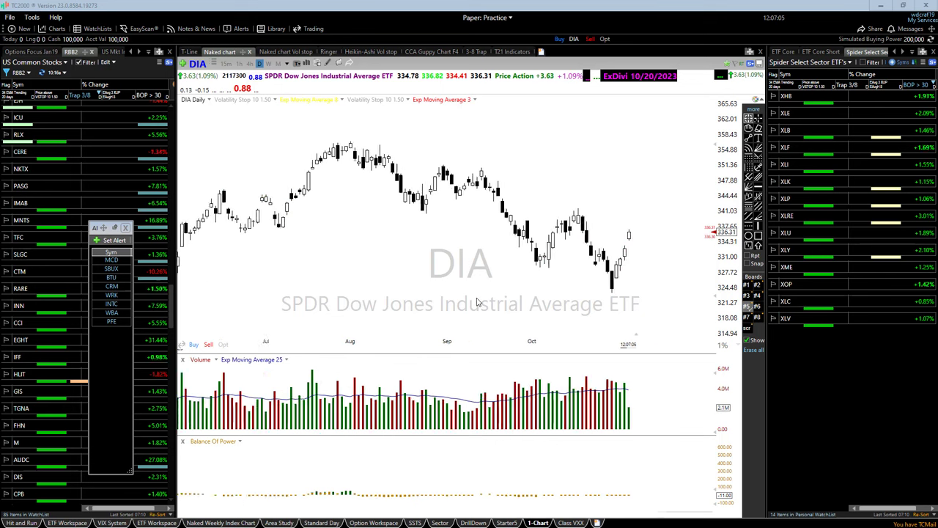
# Draw a descending arrow from DIA's high around the start of May into June on the daily chart.
pyautogui.scroll(1, 476, 302)
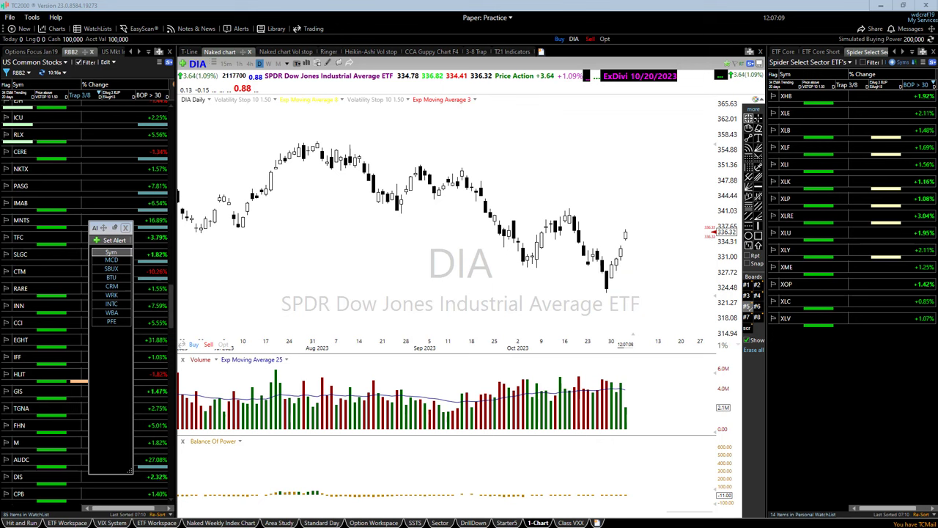
pyautogui.scroll(-2, 433, 268)
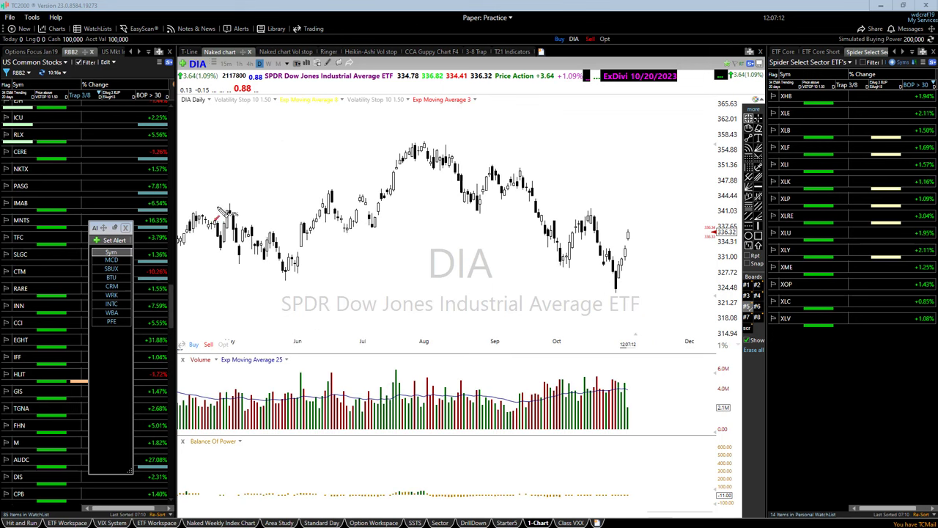
pyautogui.moveTo(219, 208)
pyautogui.mouseDown()
pyautogui.moveTo(342, 257)
pyautogui.moveTo(314, 249)
pyautogui.mouseUp()
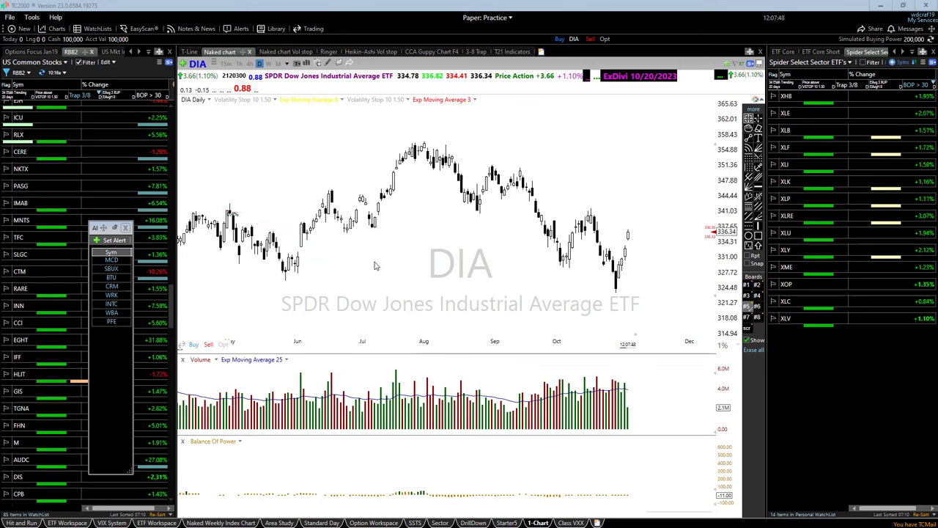
# On DIA's hourly chart, mark the late-October downtrend line and its breakout with arrows, and clear the markings.
pyautogui.scroll(1, 381, 268)
pyautogui.scroll(2, 429, 267)
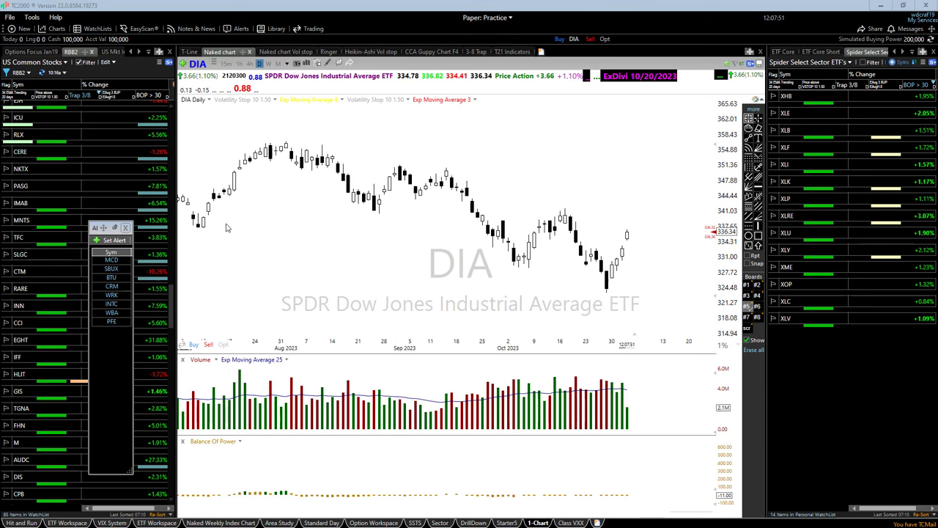
pyautogui.click(239, 64)
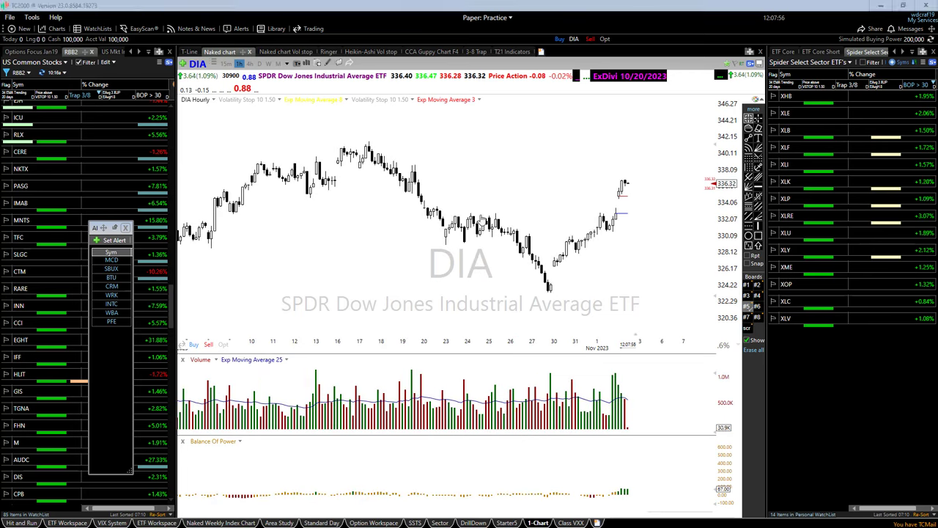
pyautogui.moveTo(481, 215); pyautogui.dragTo(608, 269)
pyautogui.moveTo(570, 292); pyautogui.dragTo(574, 254)
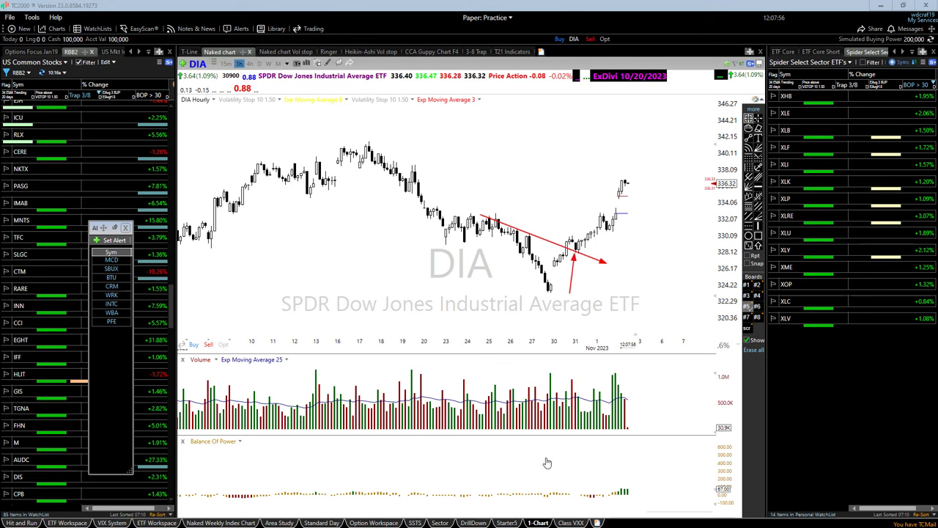
pyautogui.press('Delete')
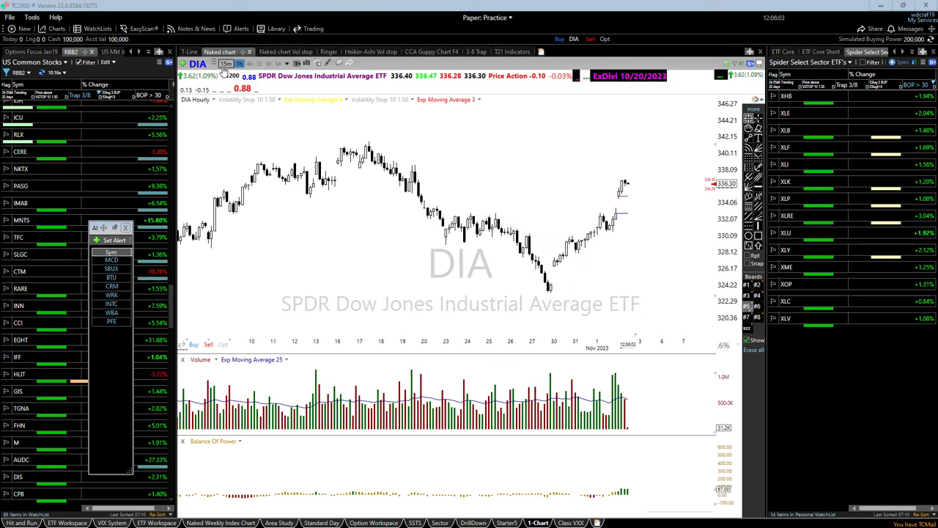
# On DIA's 15-minute chart, mark the October 25–30 downtrend line and the breakout above it with arrows, and clear them.
pyautogui.click(227, 64)
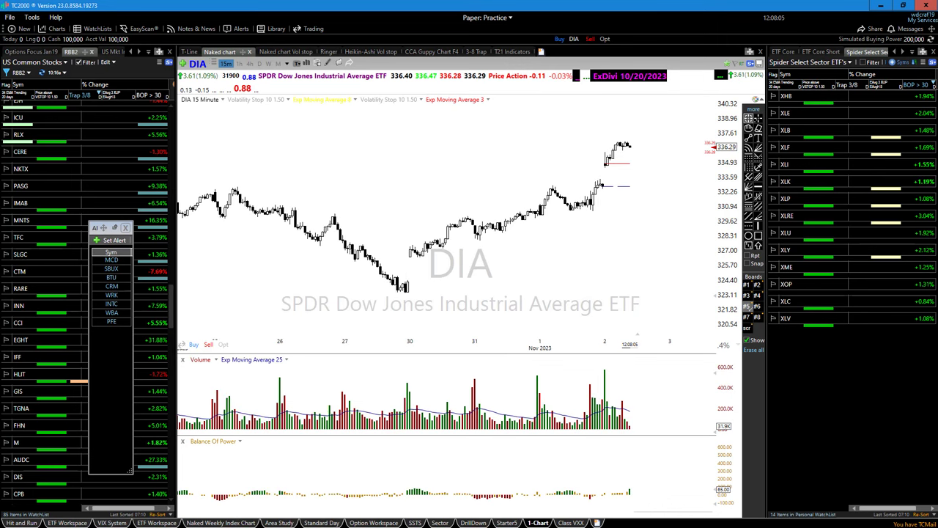
pyautogui.click(237, 180)
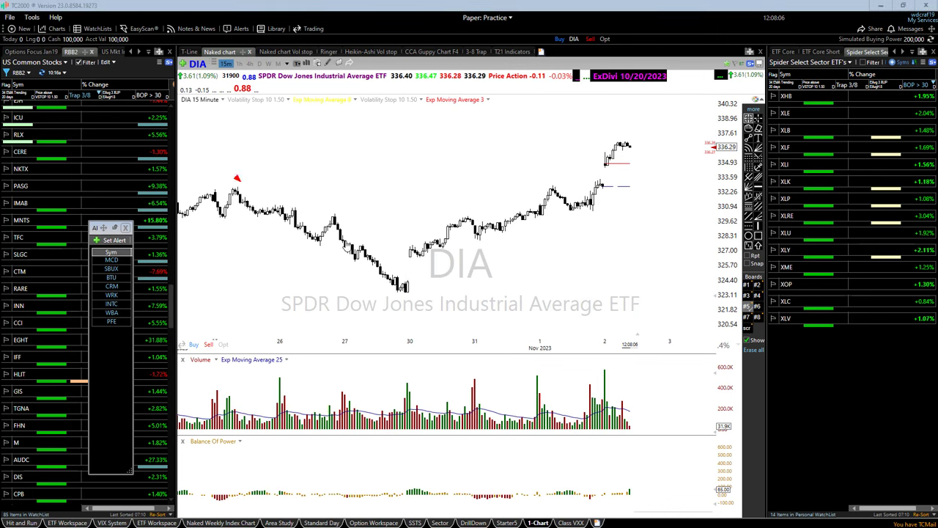
pyautogui.moveTo(237, 180); pyautogui.dragTo(471, 292)
pyautogui.moveTo(407, 276); pyautogui.dragTo(424, 257)
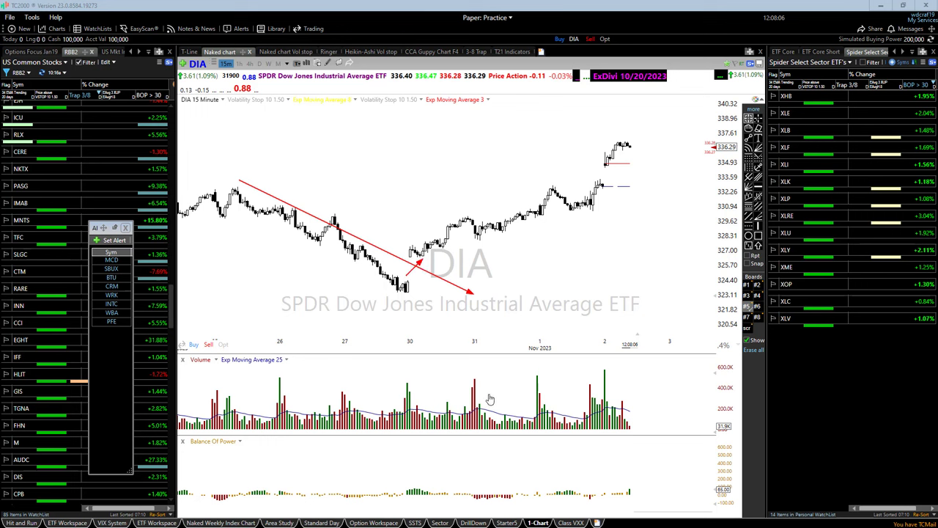
pyautogui.press('Delete')
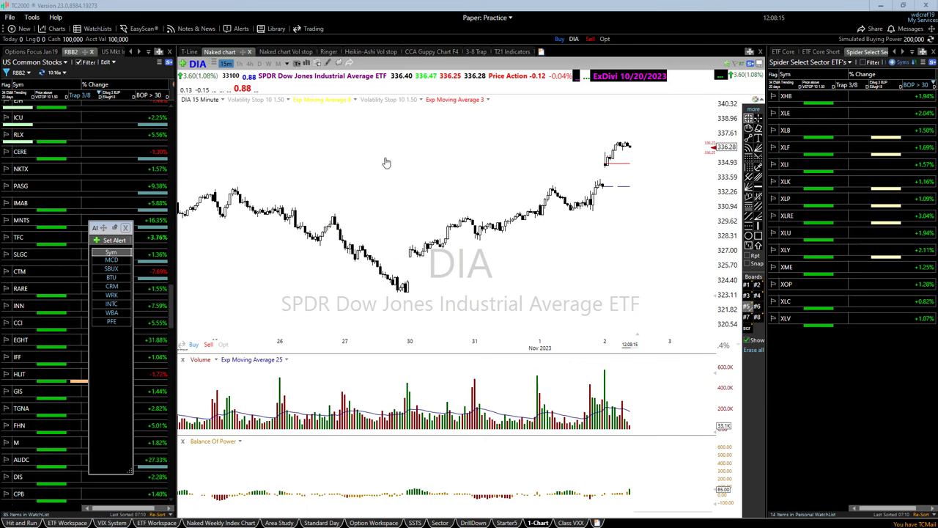
# Return DIA to the daily timeframe and show the price action from about July onward.
pyautogui.click(260, 65)
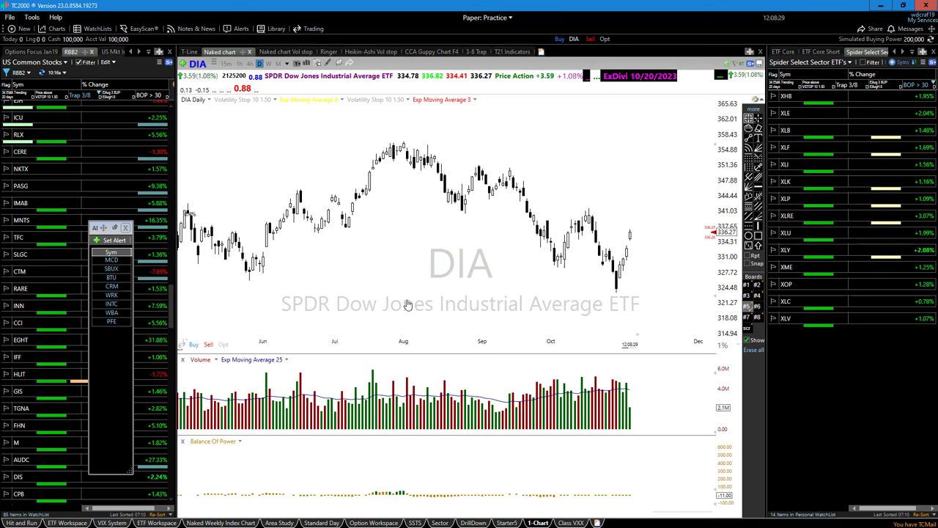
pyautogui.scroll(1, 407, 304)
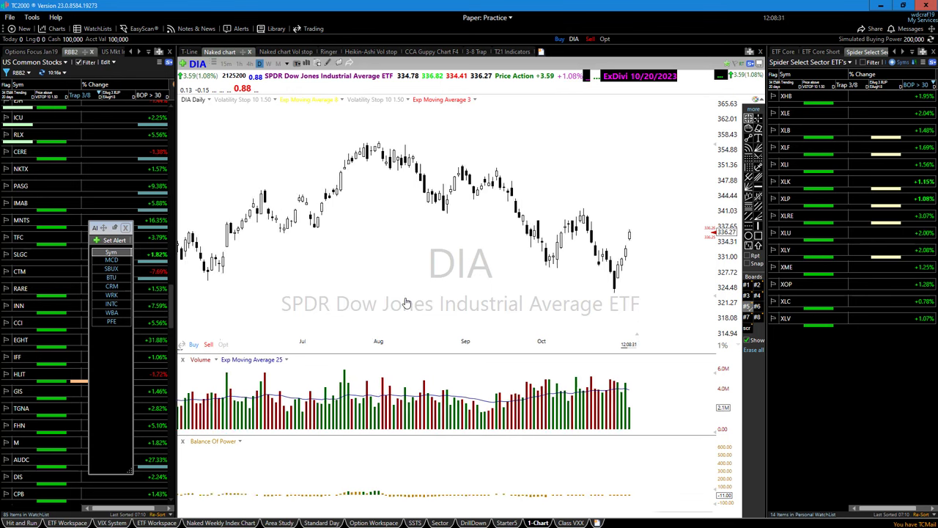
pyautogui.scroll(1, 407, 304)
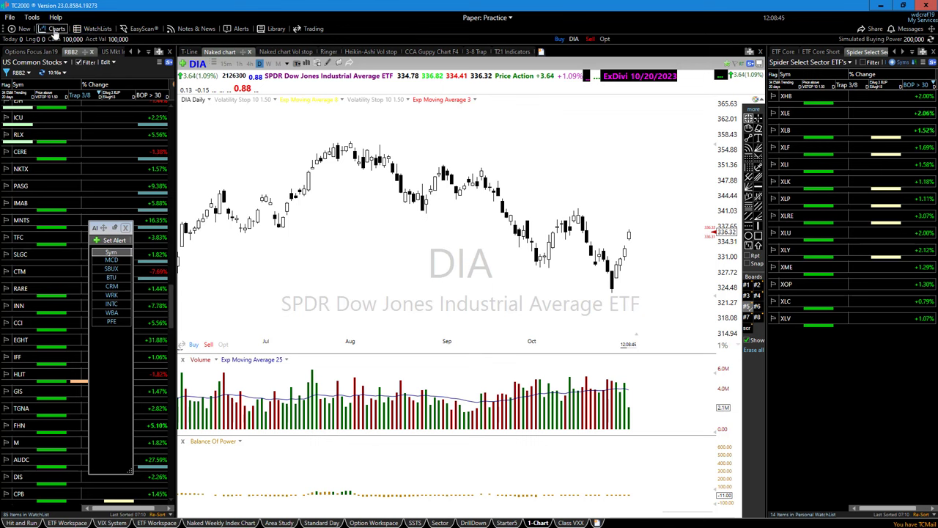
# Search the saved charts for "soap" and open the Soap & TSV34 chart in a floating window.
pyautogui.click(55, 31)
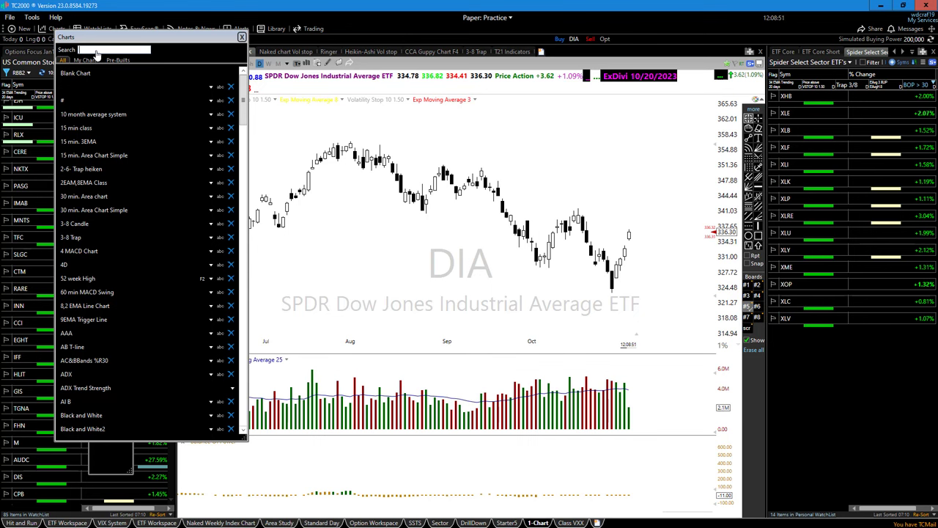
pyautogui.write('naked')
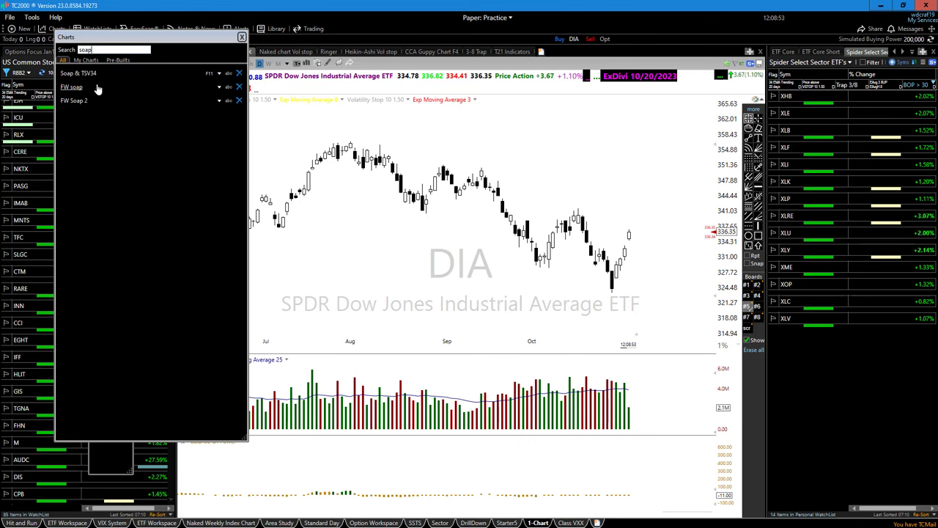
pyautogui.click(94, 90)
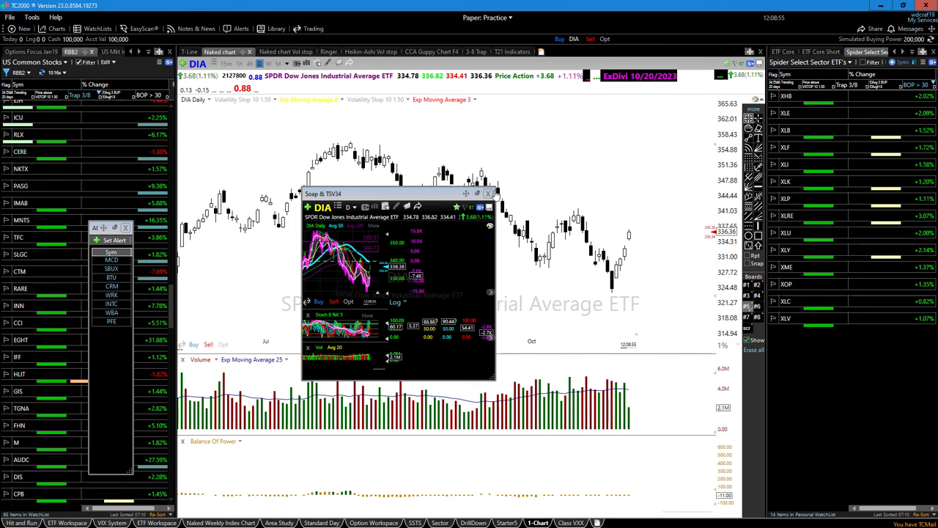
# Enlarge the Soap & TSV34 window to examine DIA's Bollinger Bands, stochastics and volume, and close the window.
pyautogui.moveTo(496, 192); pyautogui.dragTo(821, 33)
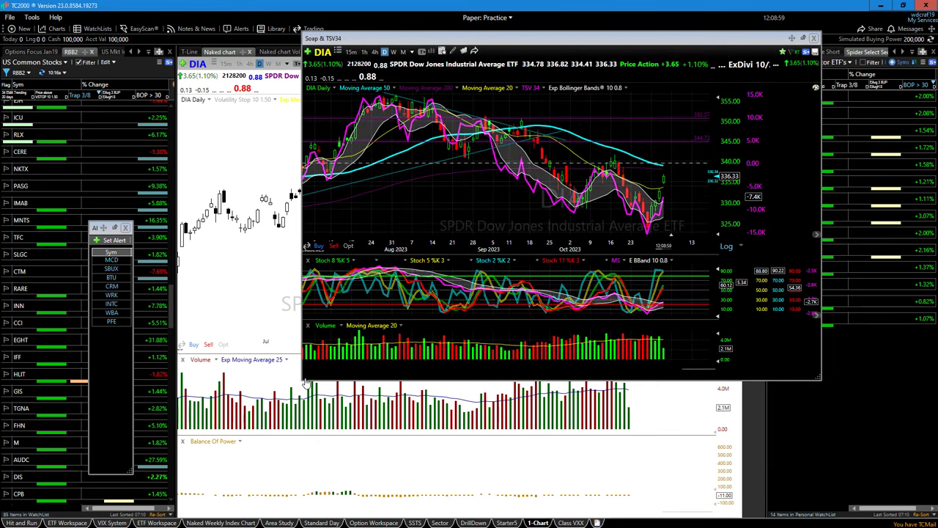
pyautogui.moveTo(307, 383); pyautogui.dragTo(66, 499)
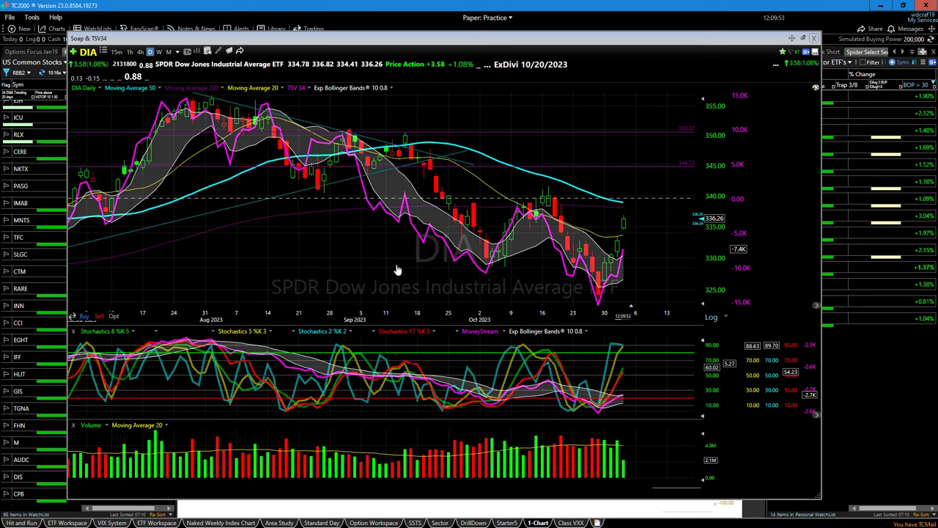
pyautogui.click(814, 38)
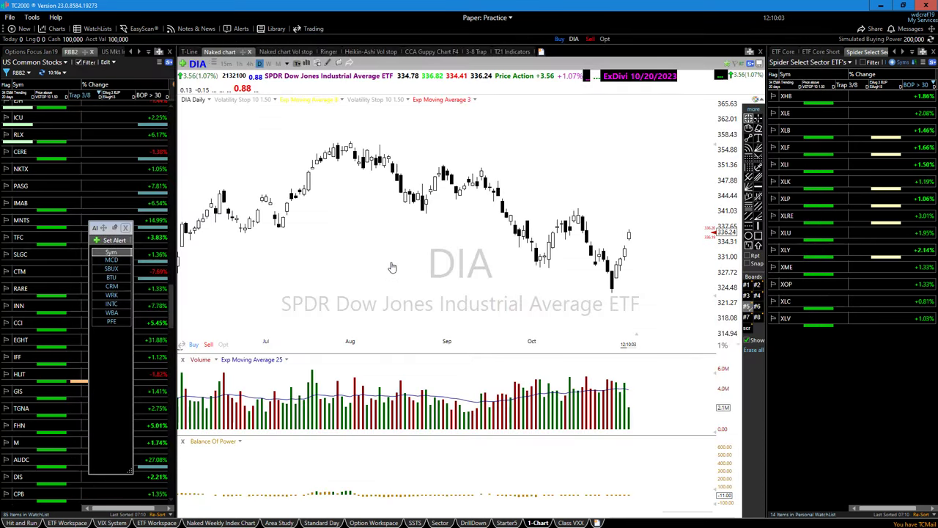
pyautogui.scroll(-2, 392, 268)
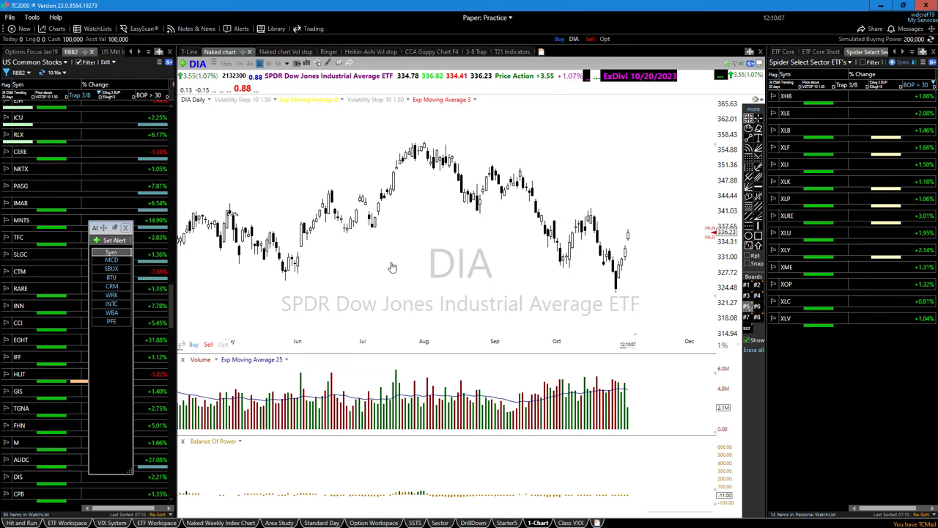
pyautogui.scroll(1, 355, 276)
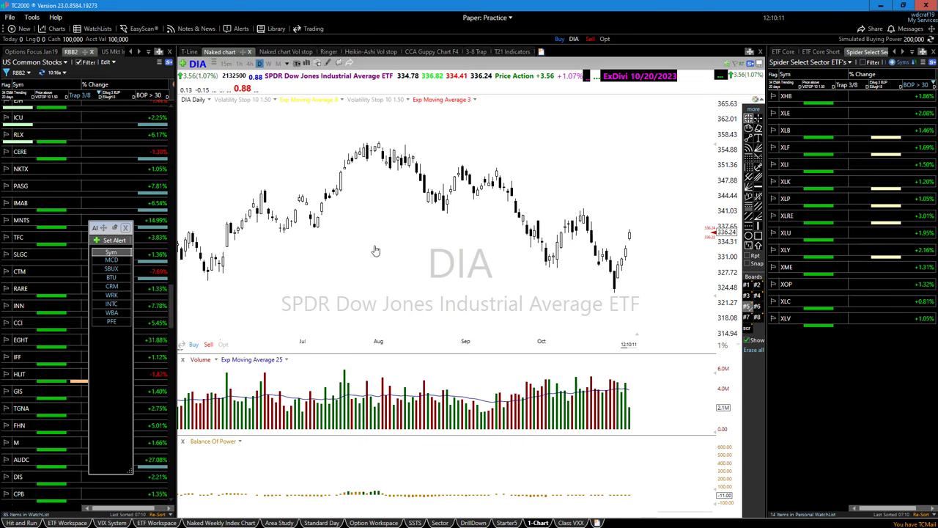
pyautogui.scroll(1, 380, 244)
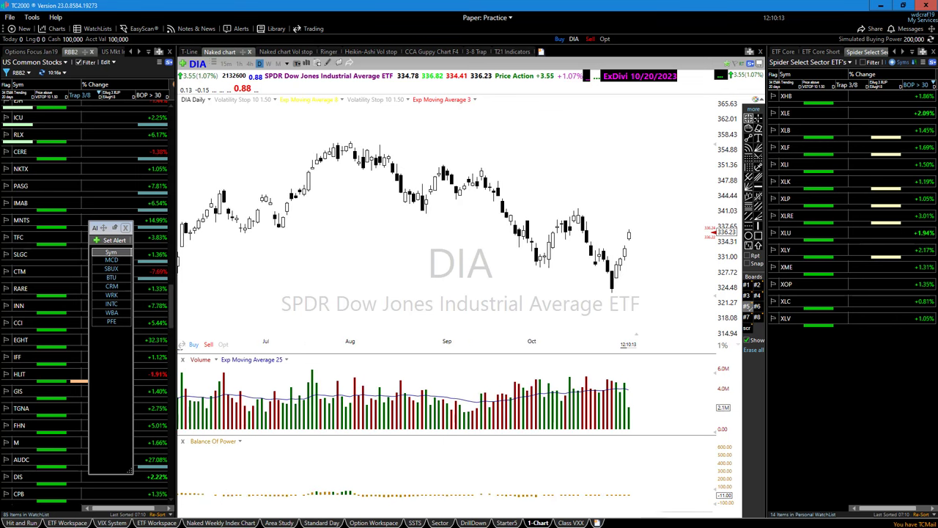
# Switch to the /YMZ3 futures chart window, mark the price action at the recent high with arrows, and clear the markings.
pyautogui.hotkey('alt', 'Tab')
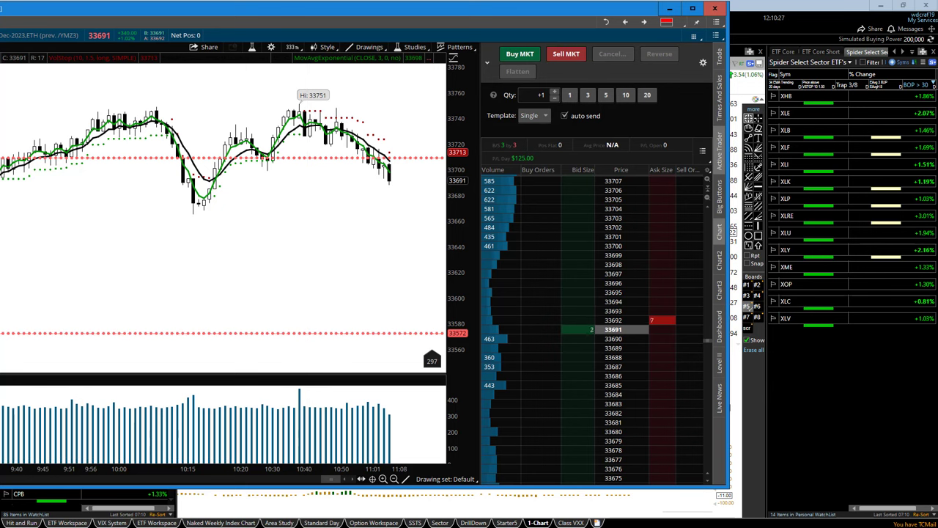
pyautogui.moveTo(308, 133); pyautogui.dragTo(355, 123)
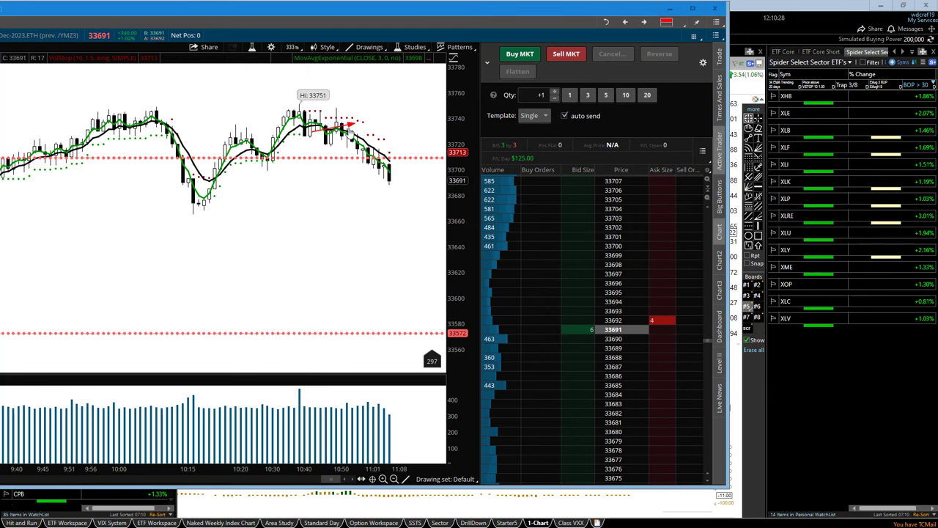
pyautogui.moveTo(288, 107); pyautogui.dragTo(371, 124)
pyautogui.press('Delete')
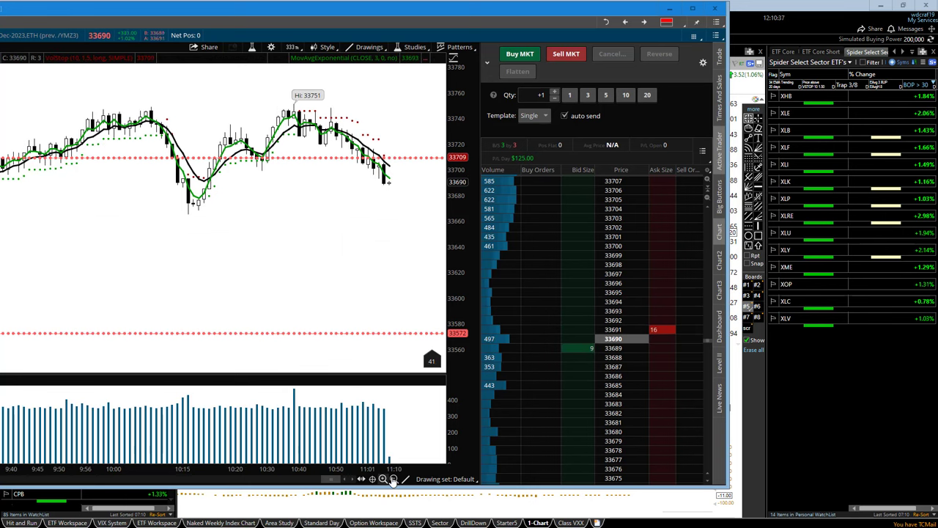
# Examine the /YMZ3 futures chart over longer and shorter spans, and minimize its window to return to the DIA chart.
pyautogui.click(393, 479)
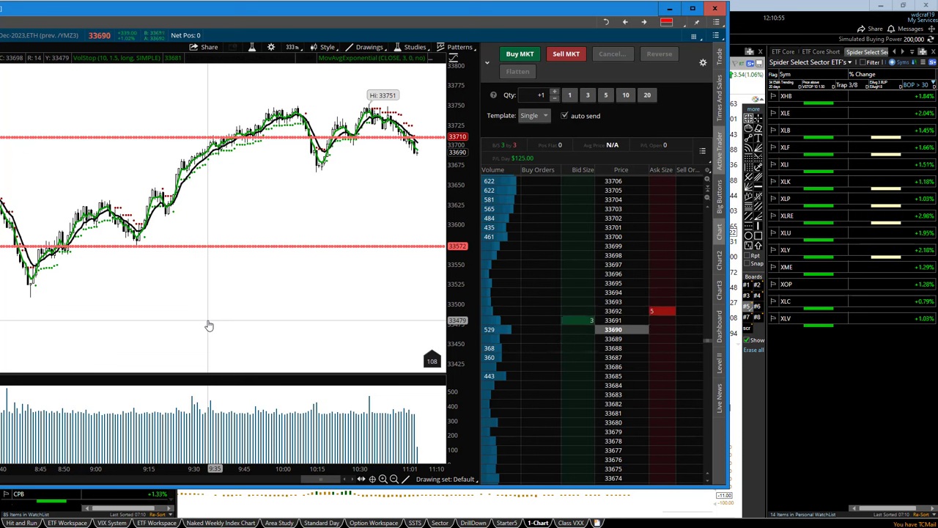
pyautogui.click(383, 479)
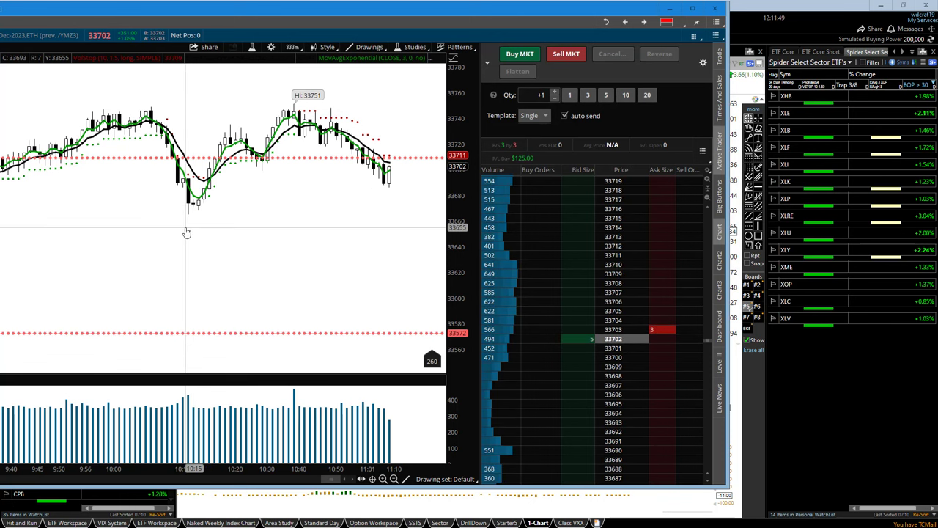
pyautogui.click(674, 9)
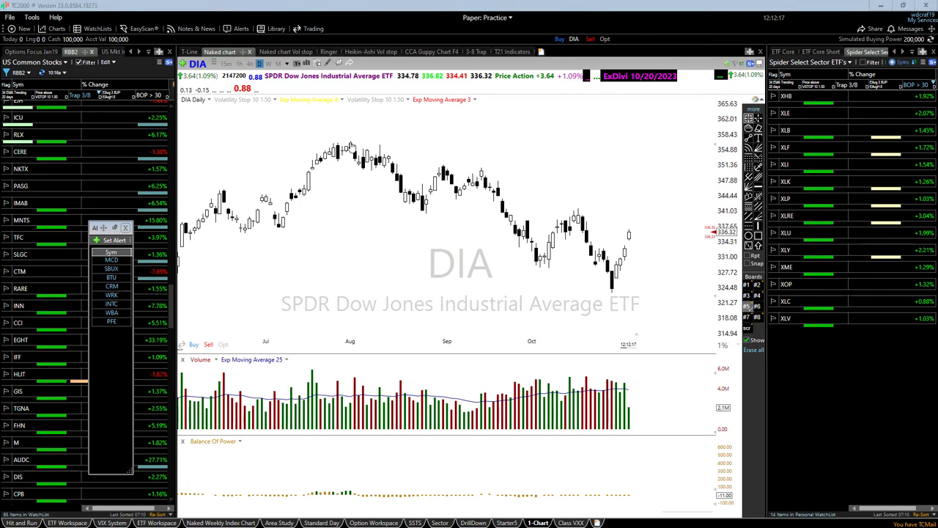
# Mark DIA's daily downtrend with a falling line across the highs and a second falling line beneath the lows.
pyautogui.moveTo(362, 132); pyautogui.dragTo(701, 259)
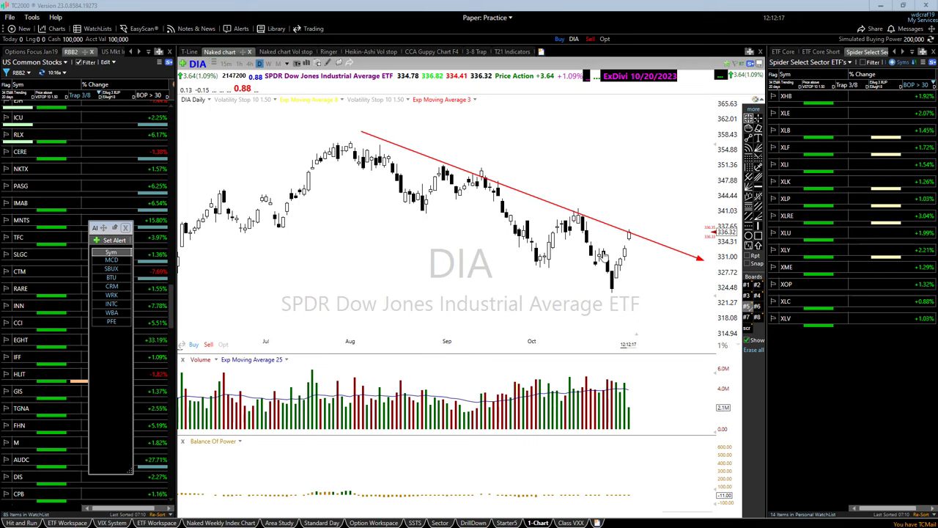
pyautogui.moveTo(313, 169)
pyautogui.mouseDown()
pyautogui.moveTo(590, 292)
pyautogui.moveTo(656, 308)
pyautogui.mouseUp()
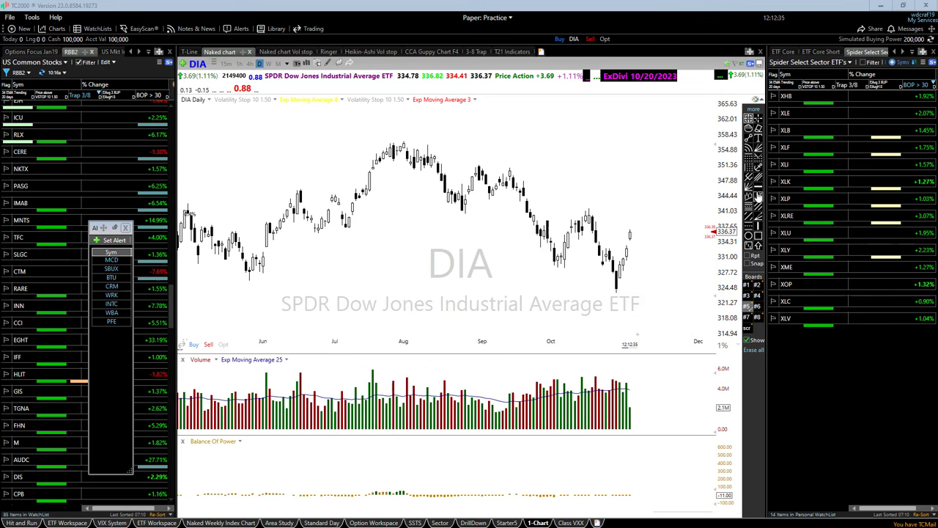
# Draw horizontal price lines at 337.51 and 333.27 on the DIA daily chart.
pyautogui.scroll(-3, 584, 254)
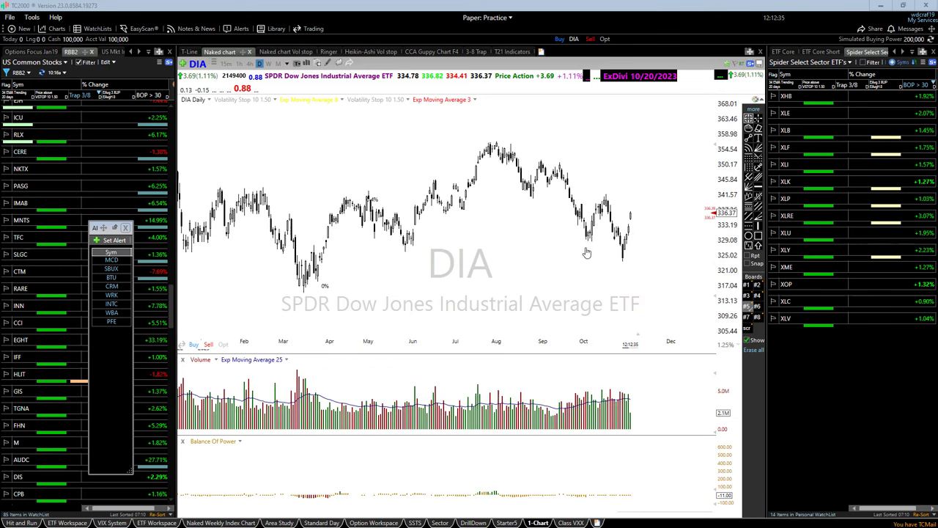
pyautogui.moveTo(697, 203); pyautogui.dragTo(705, 211)
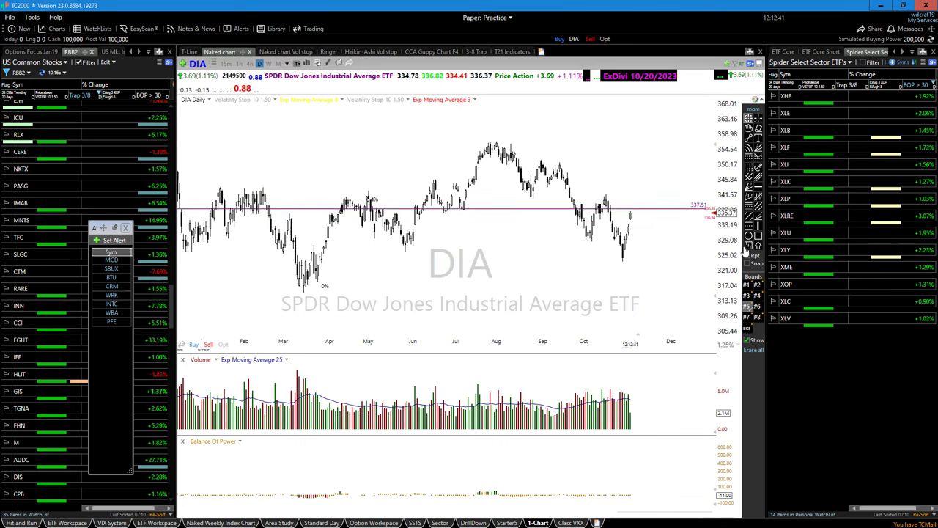
pyautogui.scroll(1, 660, 275)
pyautogui.scroll(1, 669, 268)
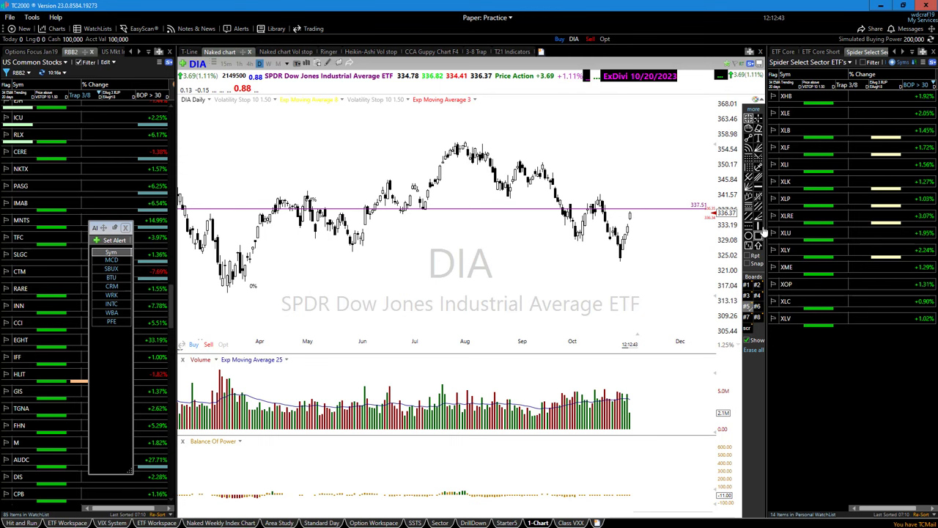
pyautogui.click(749, 187)
pyautogui.moveTo(705, 219); pyautogui.dragTo(714, 229)
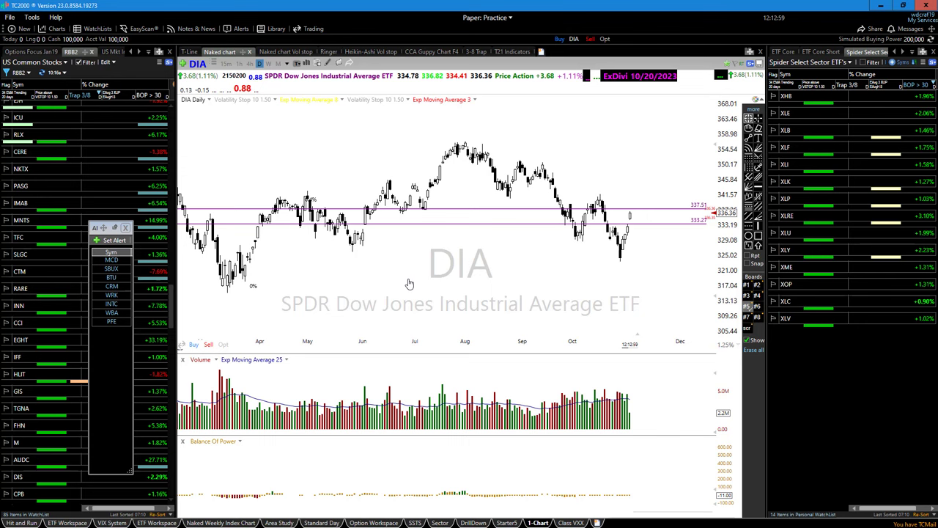
# Delete the 333.27 and 337.51 horizontal lines from the DIA chart.
pyautogui.scroll(1, 410, 282)
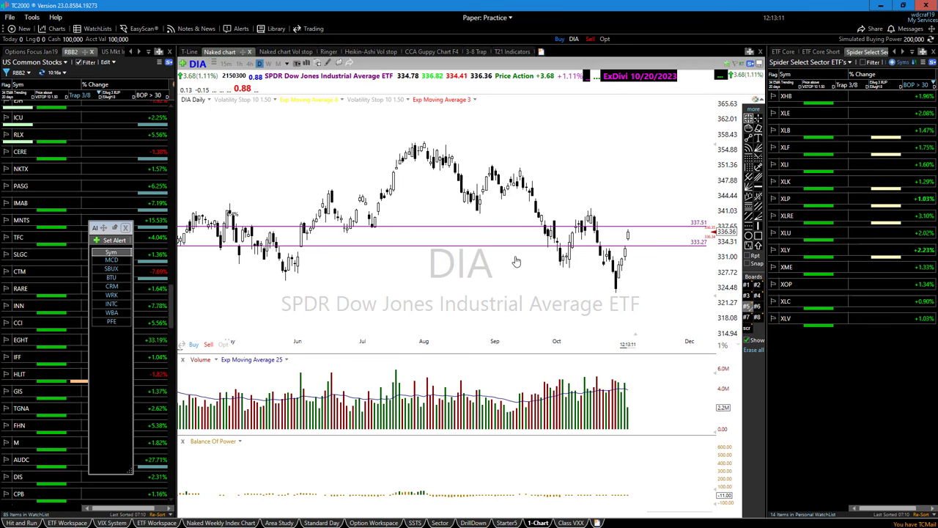
pyautogui.rightClick(477, 248)
pyautogui.click(498, 339)
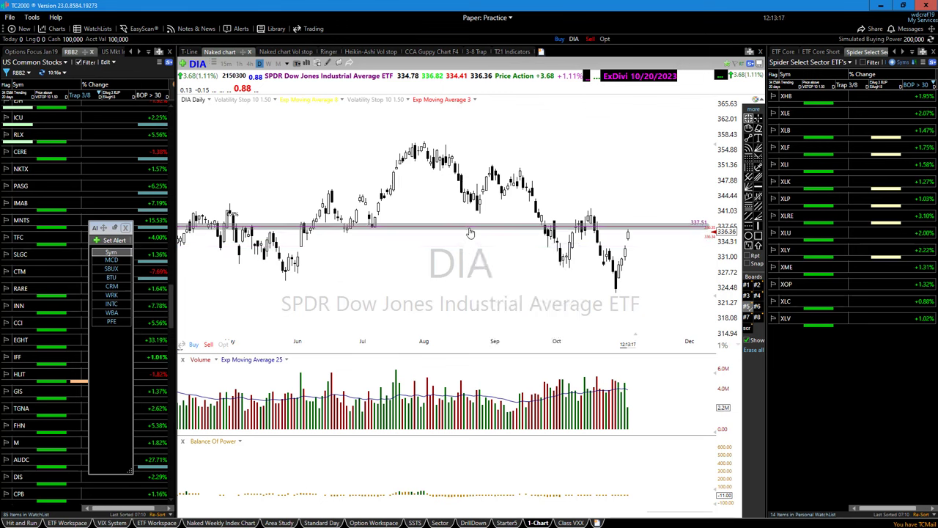
pyautogui.rightClick(474, 226)
pyautogui.click(497, 323)
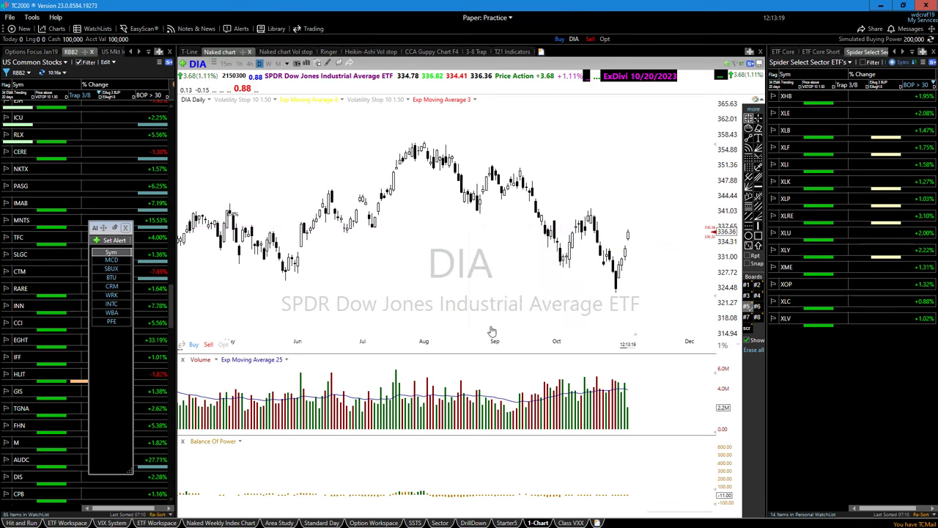
# Examine DIA's daily price swings from spring through early November over longer and shorter spans.
pyautogui.scroll(2, 453, 316)
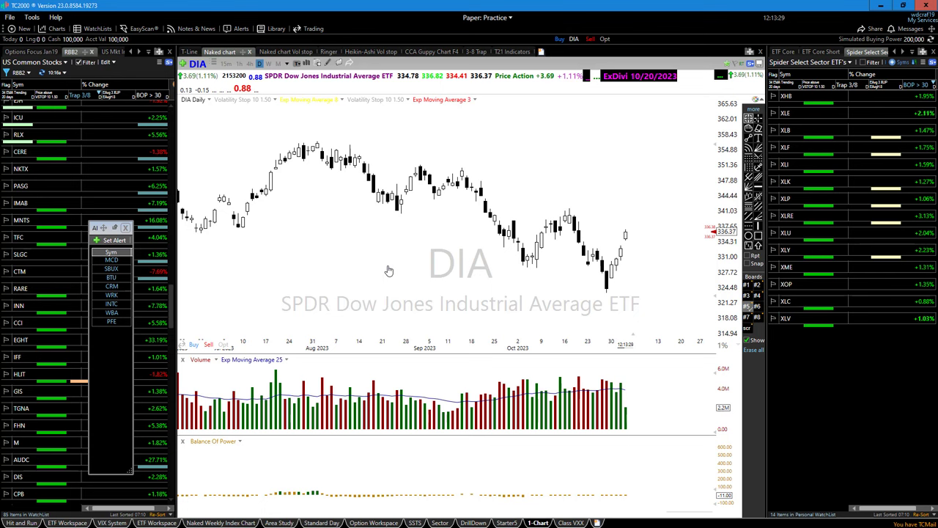
pyautogui.scroll(-2, 384, 267)
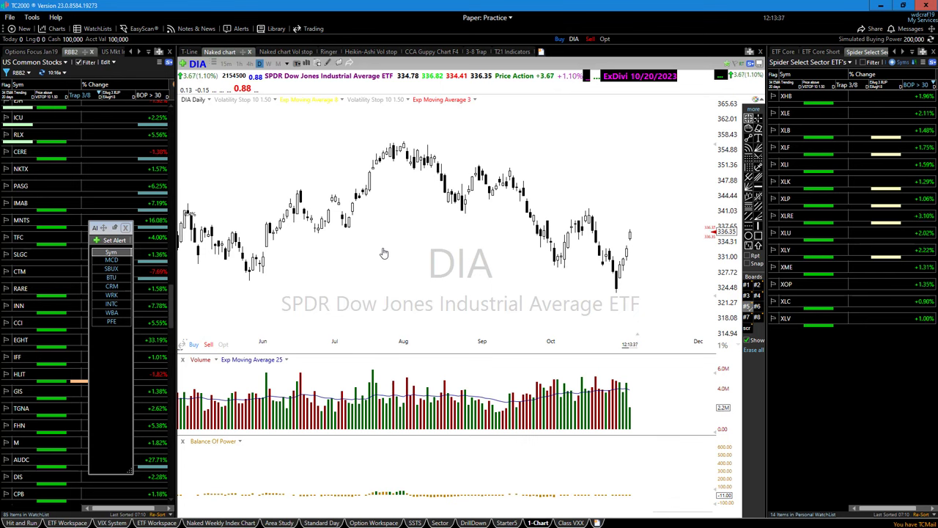
pyautogui.scroll(-2, 497, 183)
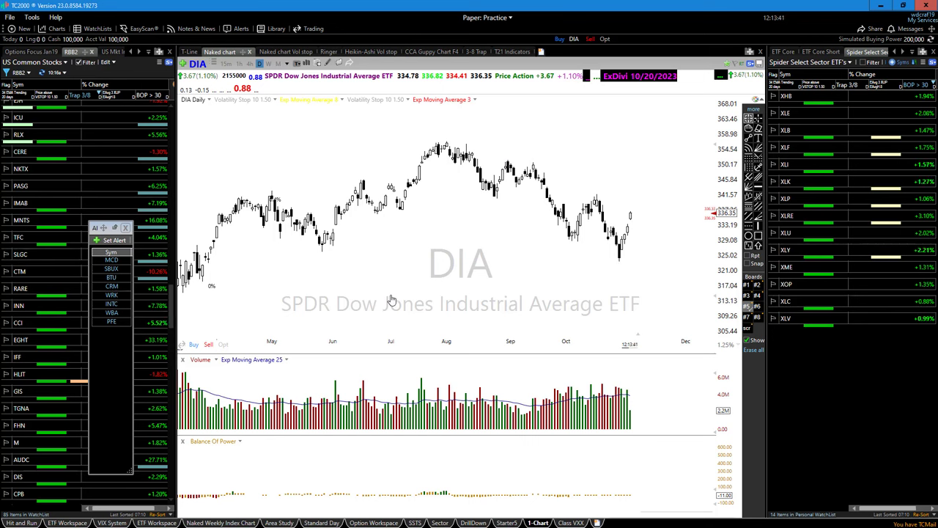
pyautogui.scroll(1, 394, 299)
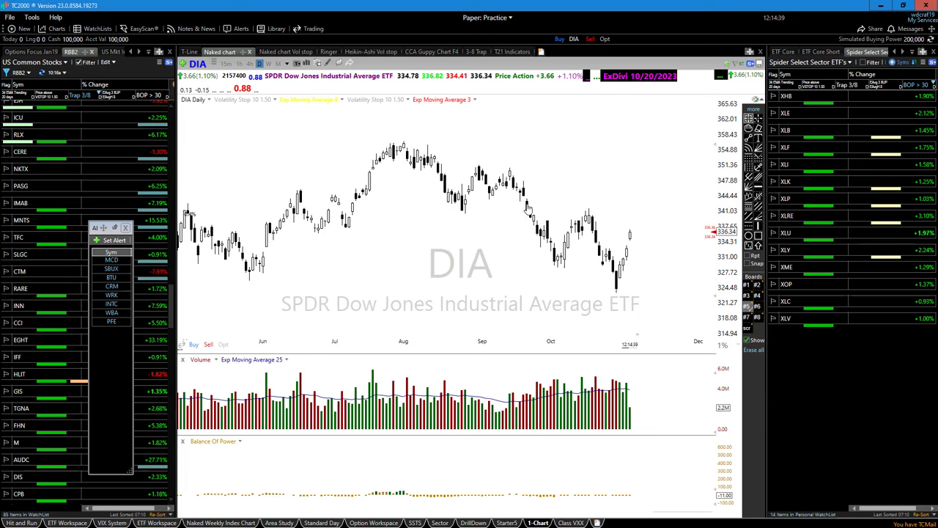
pyautogui.scroll(3, 496, 273)
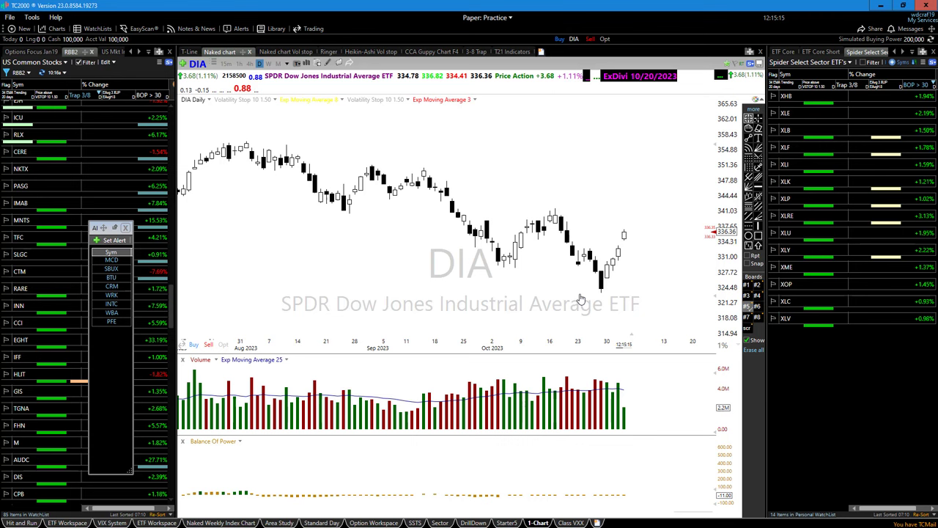
pyautogui.scroll(-1, 382, 259)
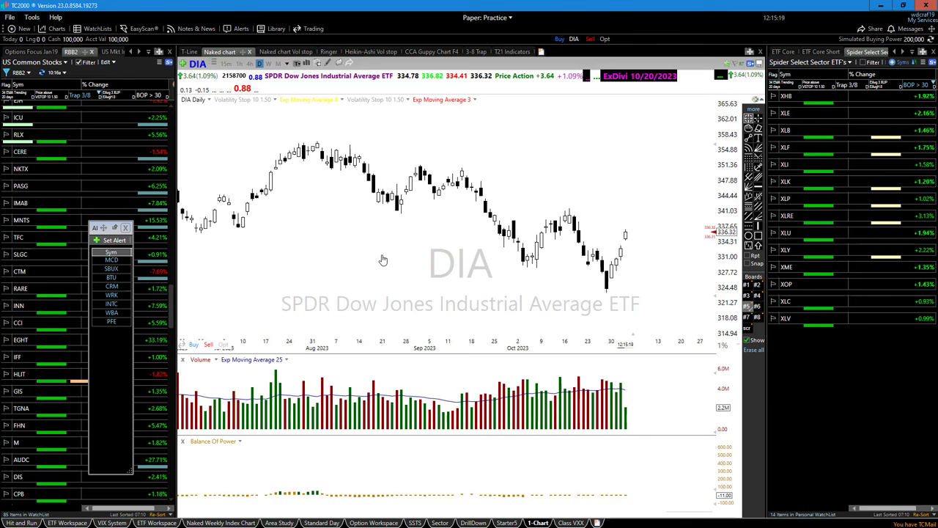
pyautogui.scroll(-1, 463, 253)
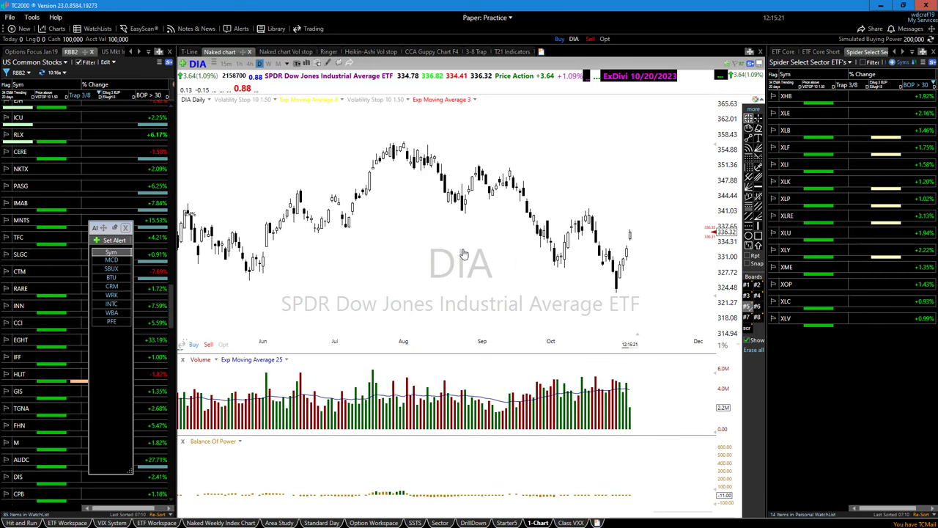
pyautogui.scroll(2, 471, 260)
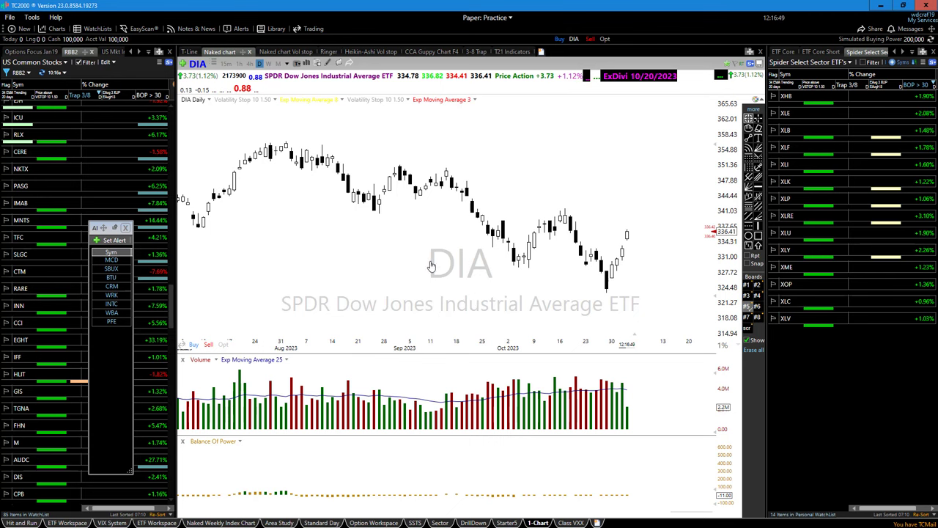
pyautogui.scroll(-2, 433, 264)
pyautogui.scroll(1, 426, 288)
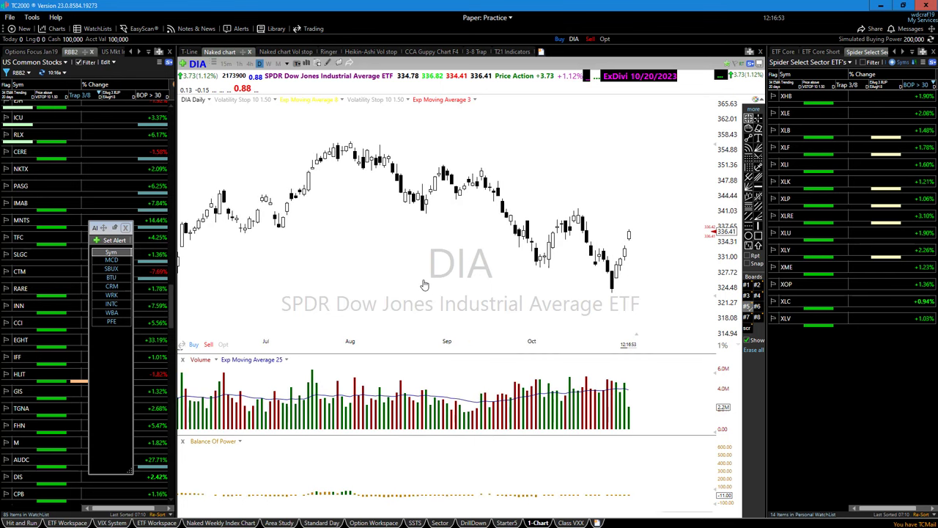
# Load Campbell Soup (CPB) on the Naked chart and show the drawings saved on board #4 over the recent candles.
pyautogui.write('cm')
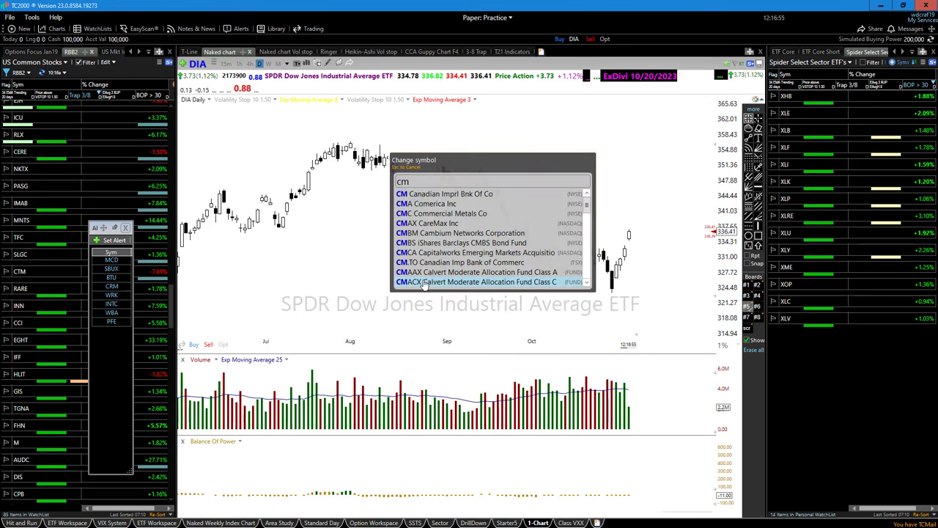
pyautogui.press('BackSpace')
pyautogui.write('pb')
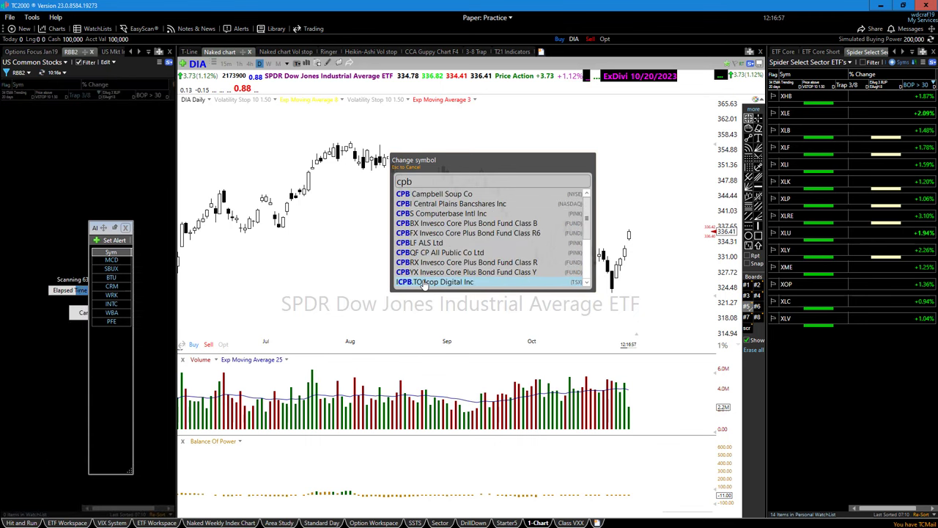
pyautogui.press('Return')
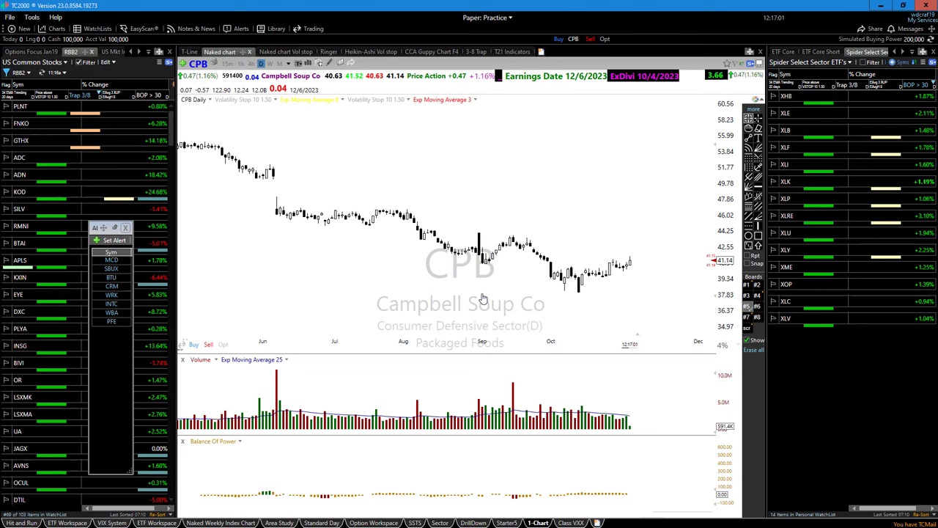
pyautogui.click(758, 295)
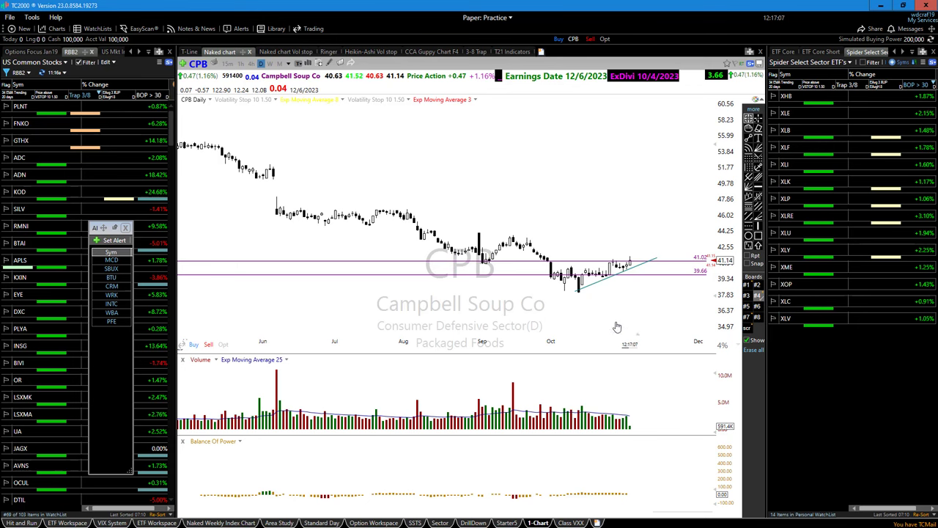
pyautogui.scroll(3, 630, 332)
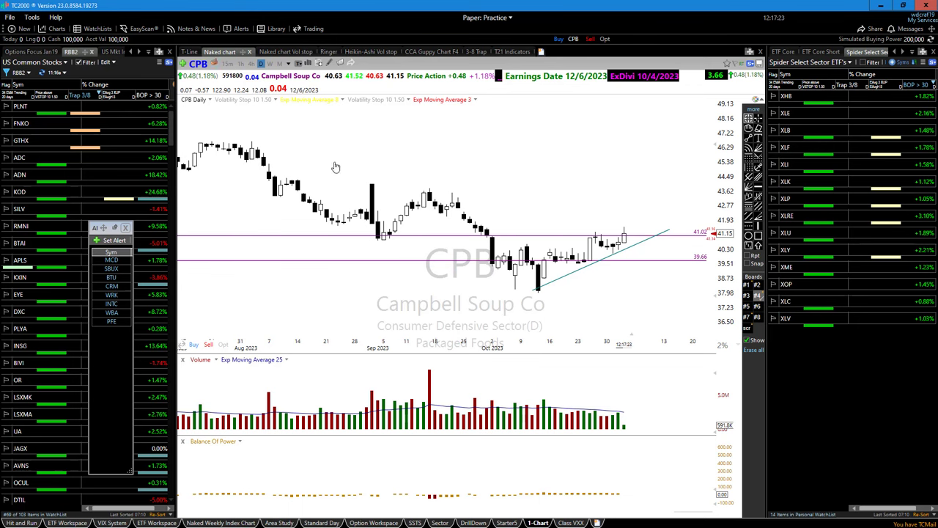
# Switch CPB to the 3-8 Trap chart and show its daily candles from about August onward.
pyautogui.click(475, 52)
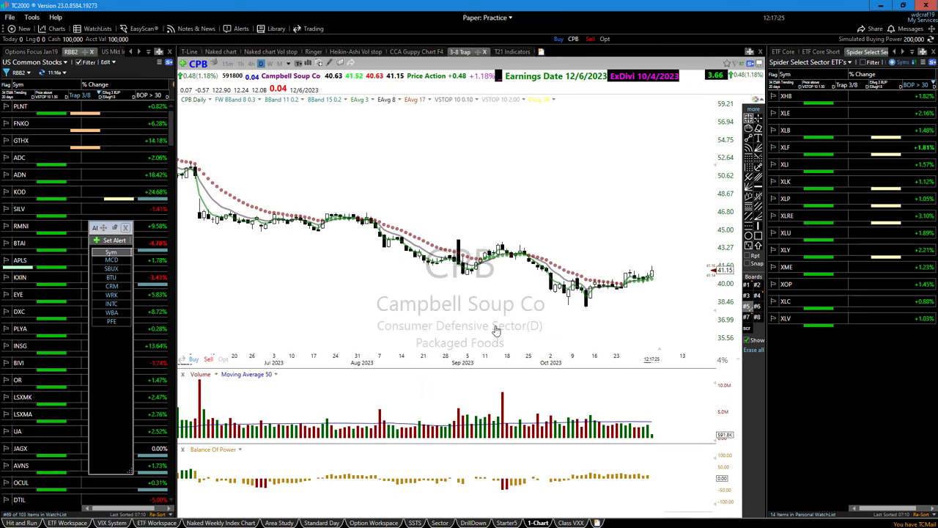
pyautogui.scroll(3, 496, 330)
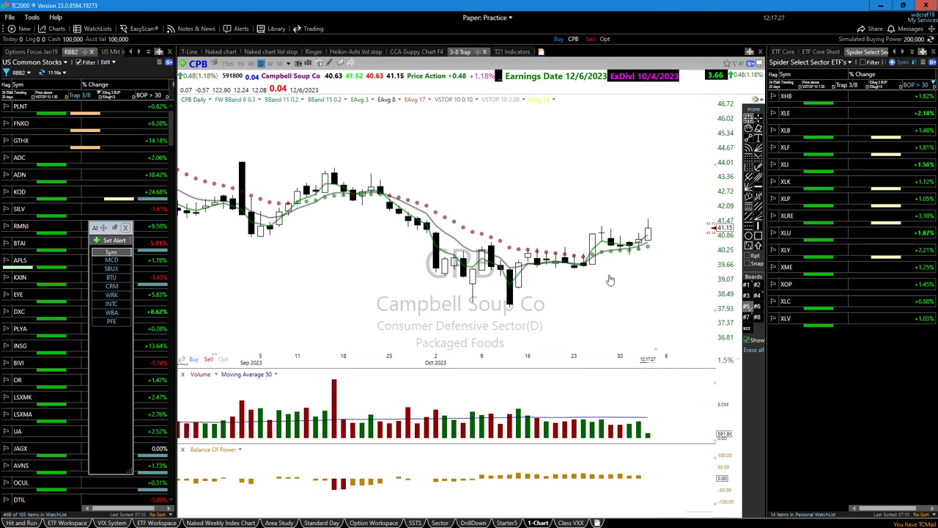
pyautogui.scroll(-3, 627, 297)
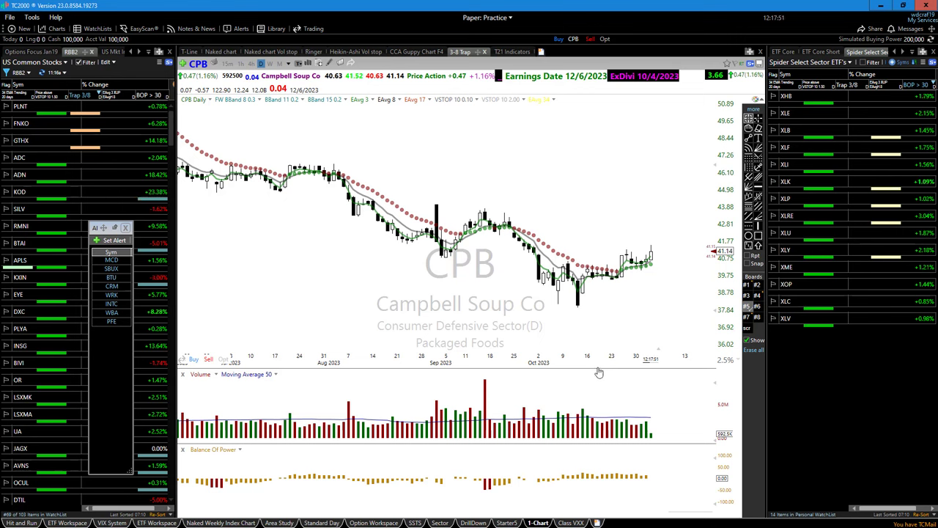
pyautogui.scroll(2, 566, 360)
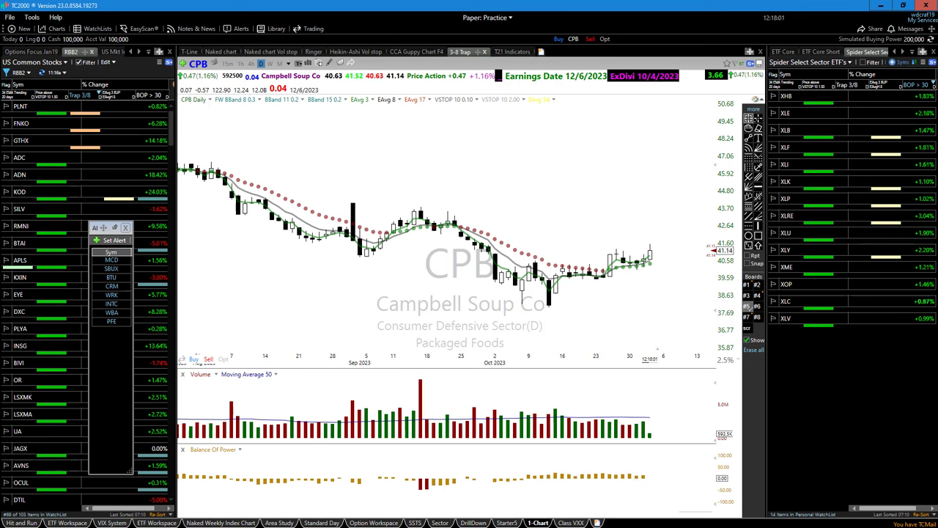
# Mark CPB's rise from the mid-October low with rising trendlines on the 3-8 Trap chart.
pyautogui.moveTo(549, 302); pyautogui.dragTo(681, 257)
pyautogui.moveTo(597, 257); pyautogui.dragTo(682, 230)
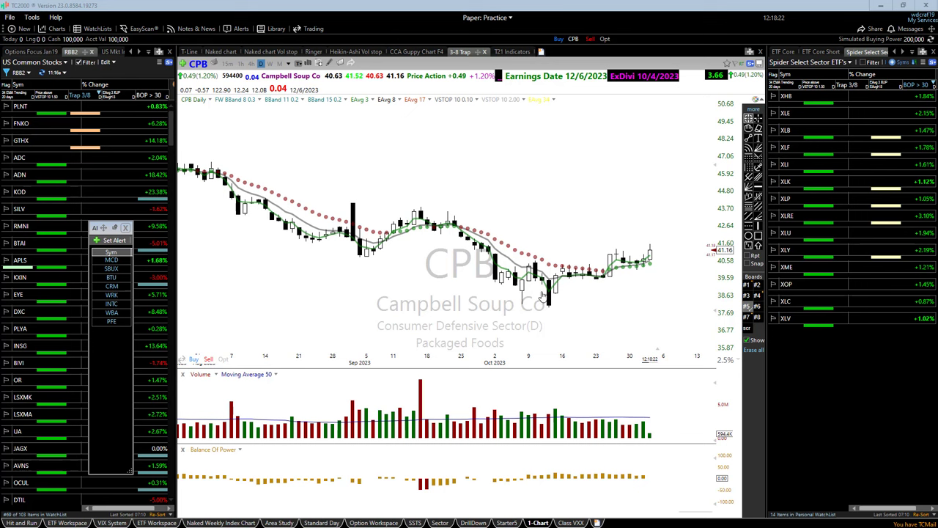
pyautogui.click(561, 300)
pyautogui.click(352, 207)
pyautogui.moveTo(557, 296); pyautogui.dragTo(674, 266)
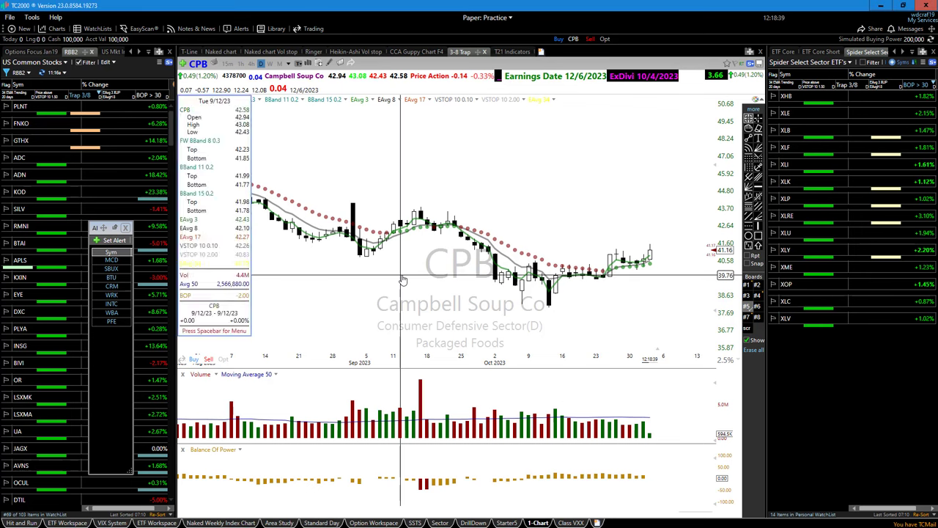
# Load Las Vegas Sands (LVS) and mark its rise with a trendline under the October lows and arrows at the recent candles.
pyautogui.write('lvs')
pyautogui.press('Return')
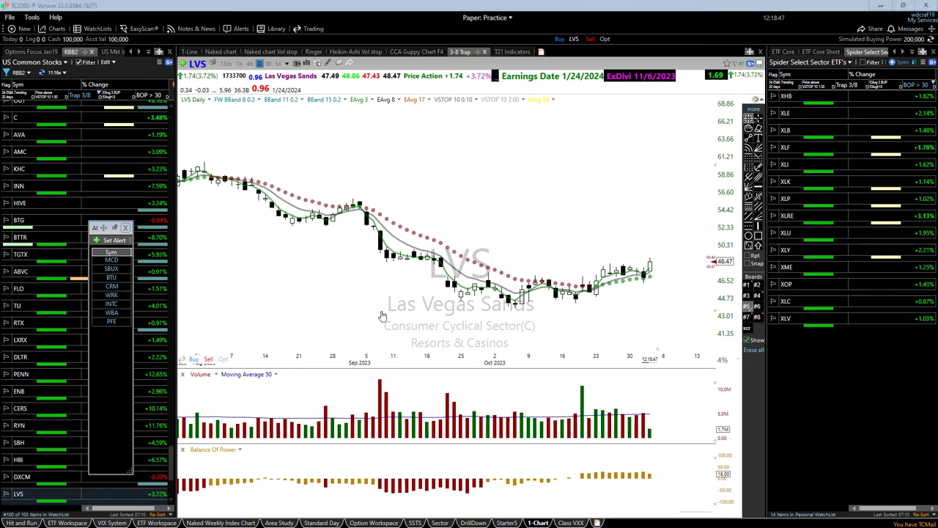
pyautogui.moveTo(517, 309)
pyautogui.mouseDown()
pyautogui.moveTo(575, 308)
pyautogui.moveTo(694, 275)
pyautogui.mouseUp()
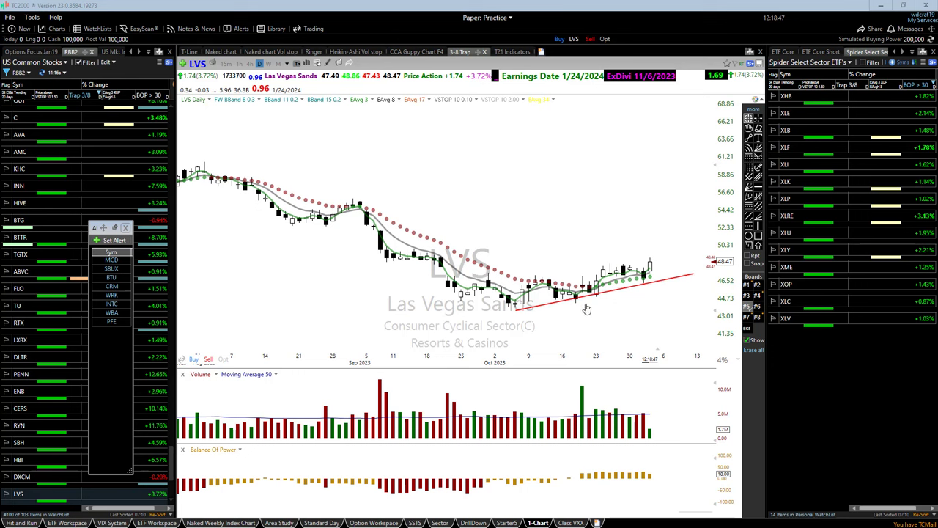
pyautogui.moveTo(587, 303); pyautogui.dragTo(607, 273)
pyautogui.moveTo(680, 303); pyautogui.dragTo(655, 273)
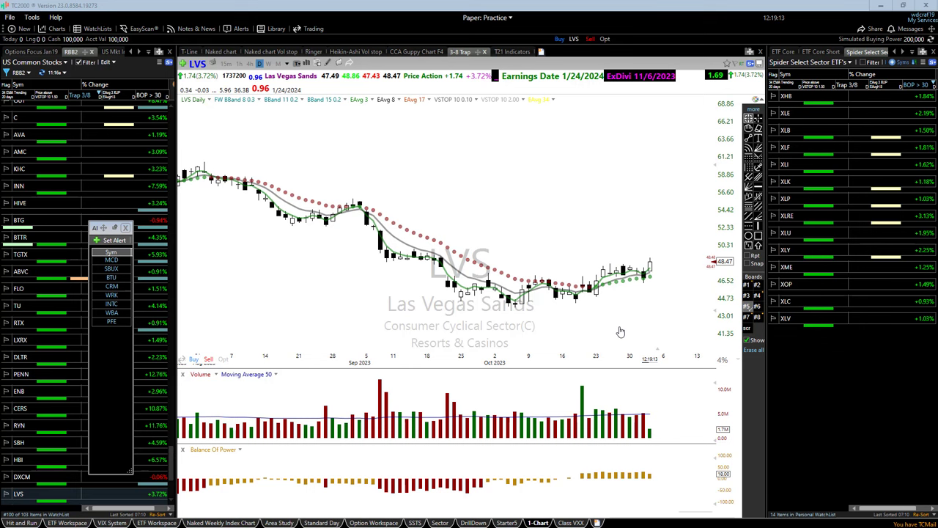
# Mark LVS's late-October candles with horizontal arrows along the upper and lower edges of their range, and clear the marks.
pyautogui.scroll(1, 613, 329)
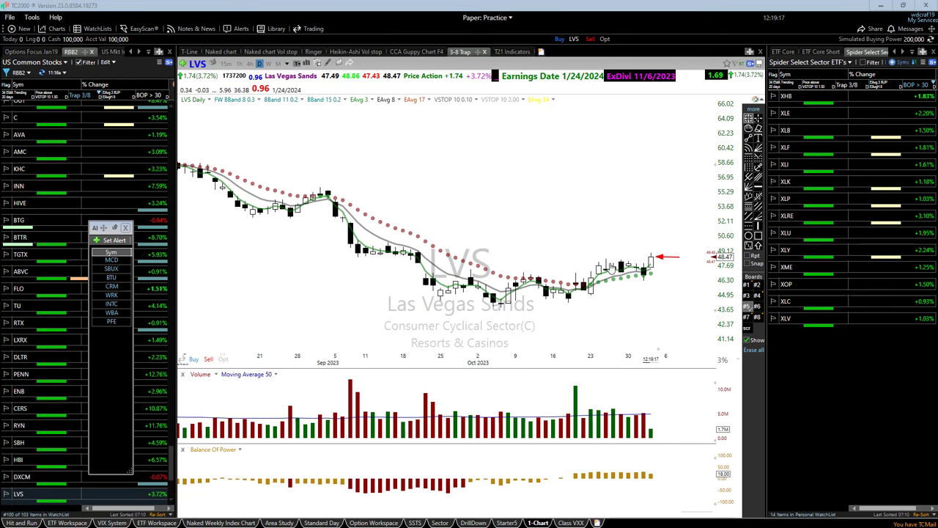
pyautogui.moveTo(595, 264); pyautogui.dragTo(702, 264)
pyautogui.moveTo(630, 283); pyautogui.dragTo(685, 283)
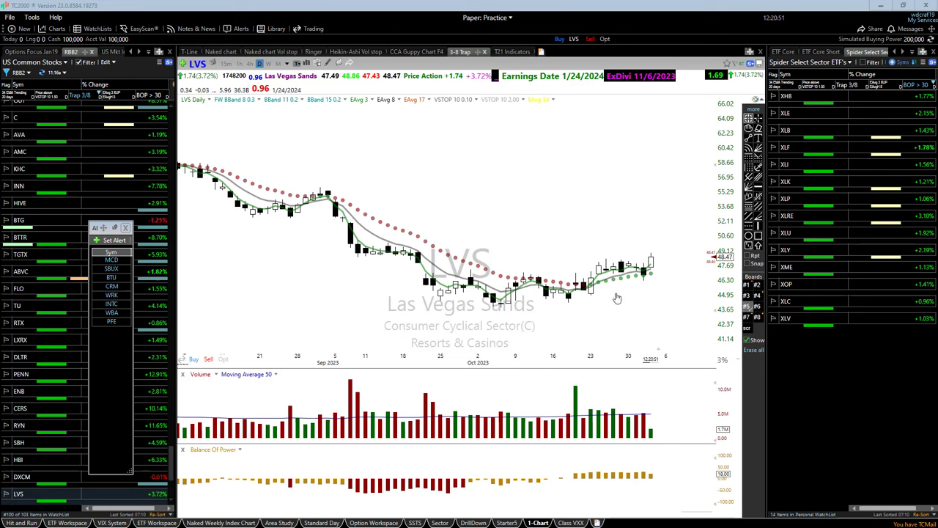
pyautogui.click(667, 268)
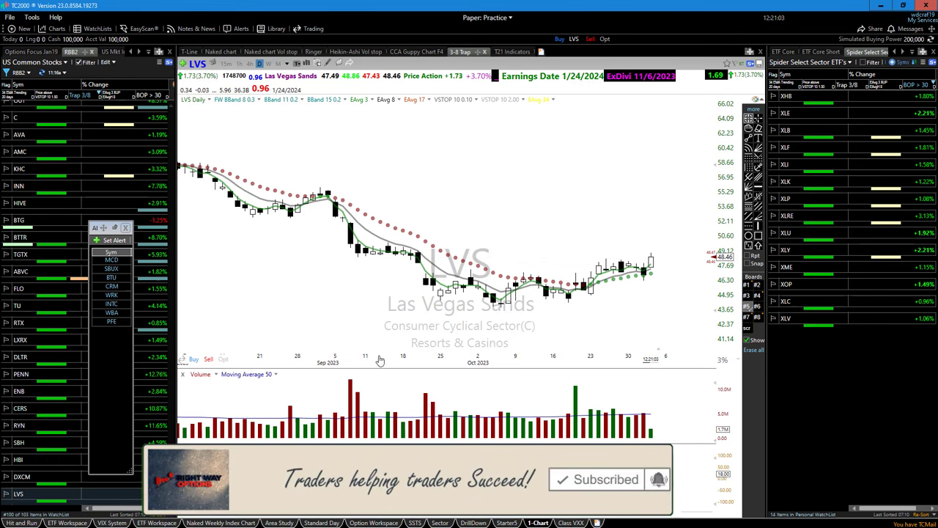
# Load McDonalds (MCD) from the alert list and inspect its daily candles around the 260.20 level.
pyautogui.click(114, 260)
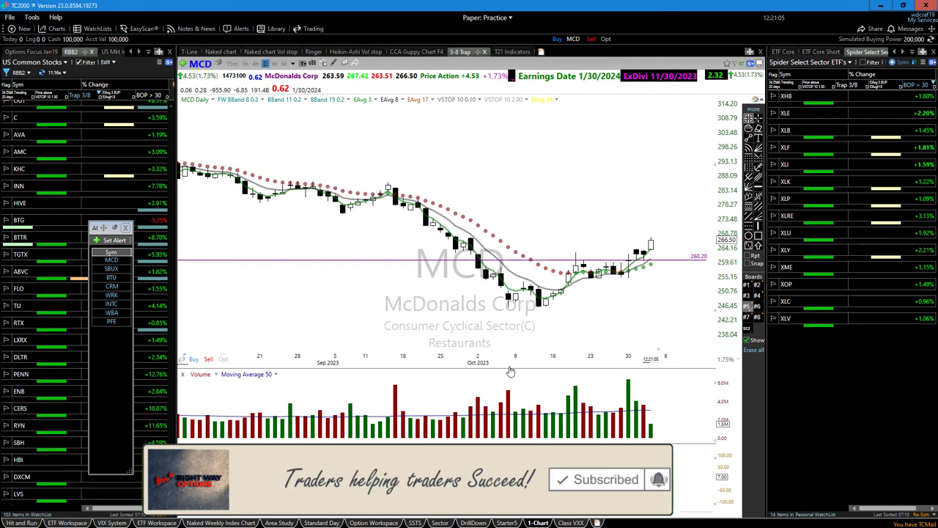
pyautogui.scroll(2, 583, 257)
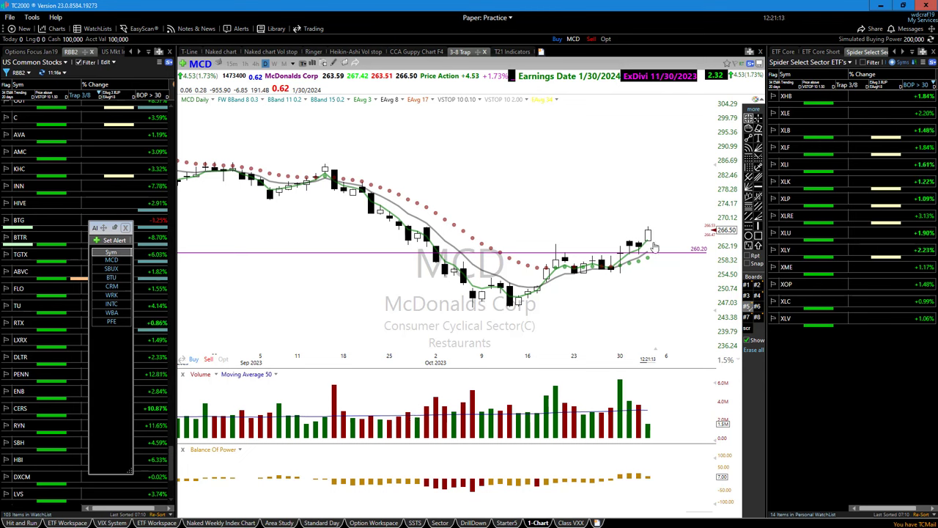
pyautogui.scroll(-2, 430, 358)
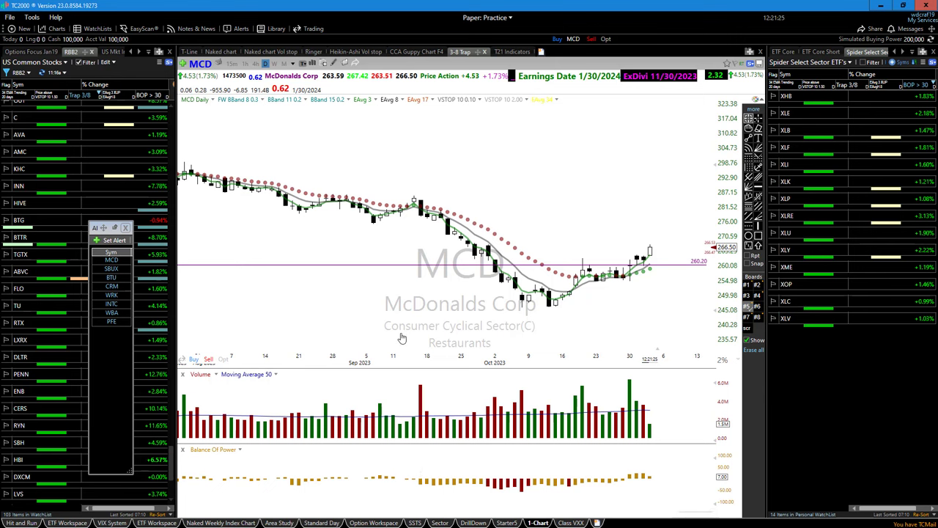
# Load Roblox (RBLX) on the 3-8 Trap chart and examine its daily candles back to spring and around the August gap.
pyautogui.write('rblx')
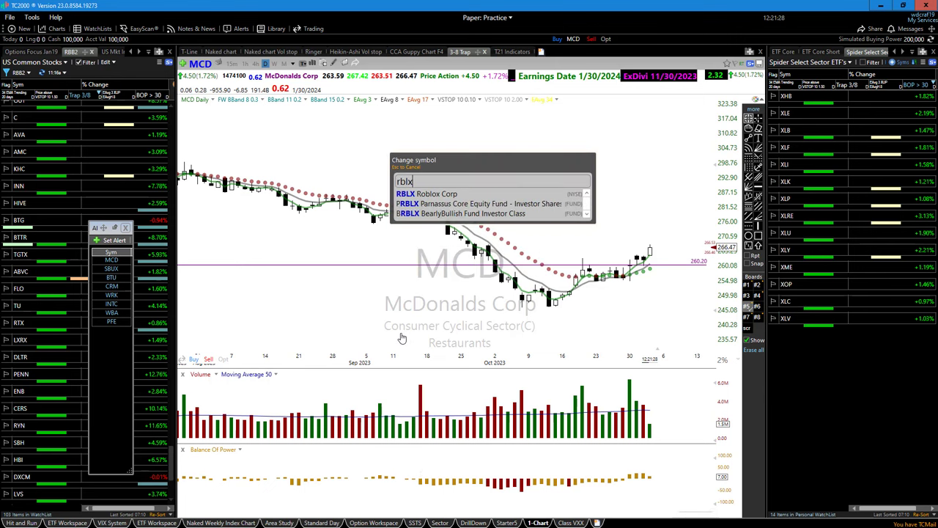
pyautogui.press('Return')
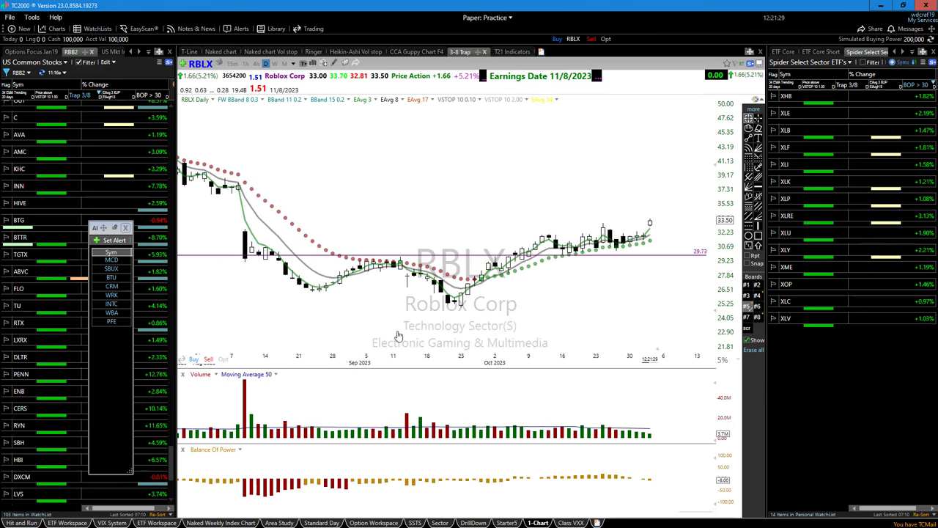
pyautogui.scroll(2, 416, 324)
pyautogui.scroll(-2, 423, 319)
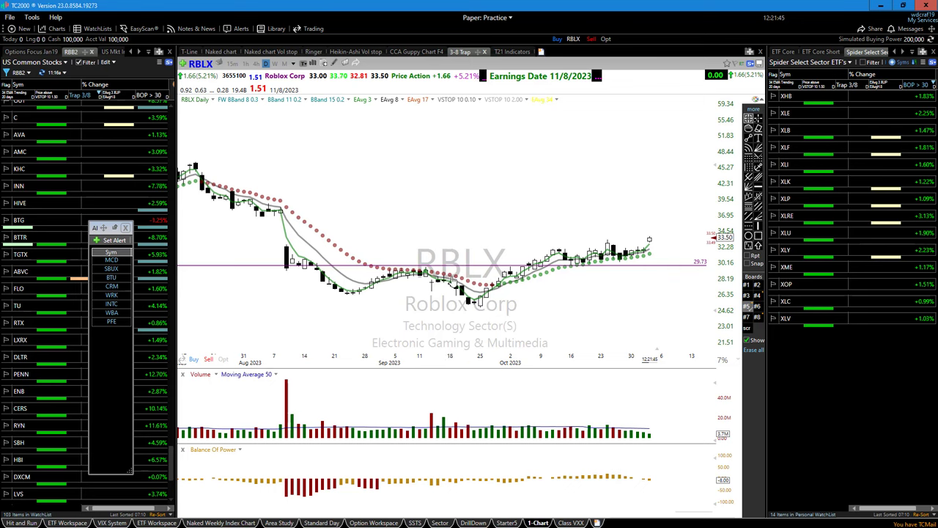
pyautogui.scroll(-2, 451, 340)
pyautogui.scroll(2, 451, 282)
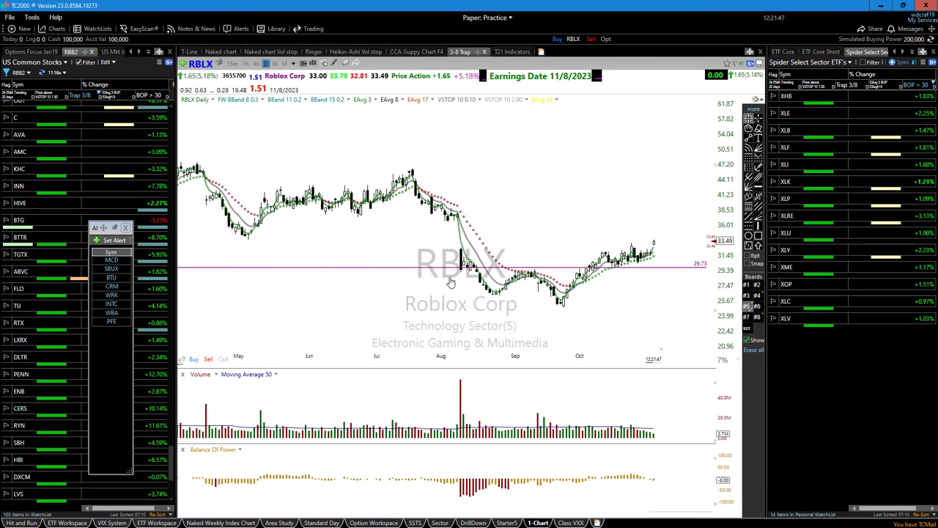
pyautogui.scroll(-2, 435, 294)
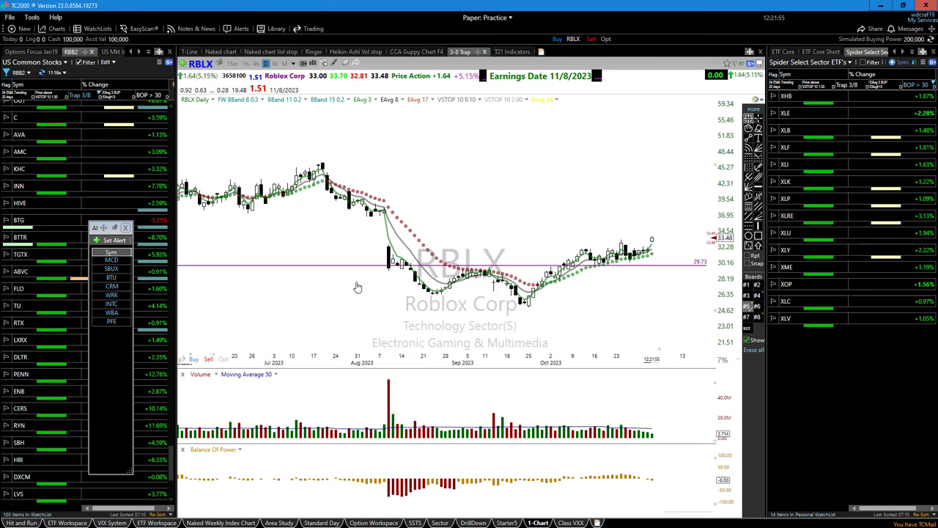
pyautogui.scroll(1, 357, 292)
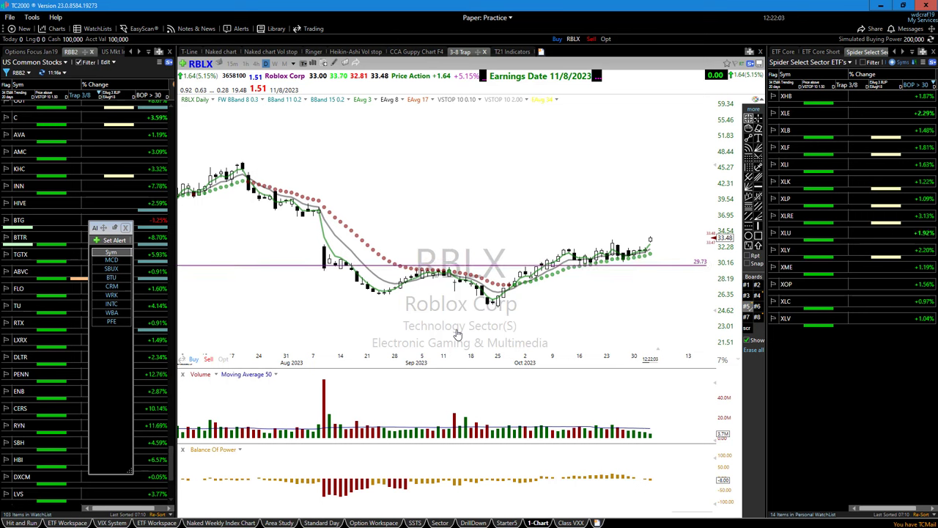
# Show RBLX on the Naked chart with its saved trendline and price levels, including the candles before the August gap.
pyautogui.click(220, 52)
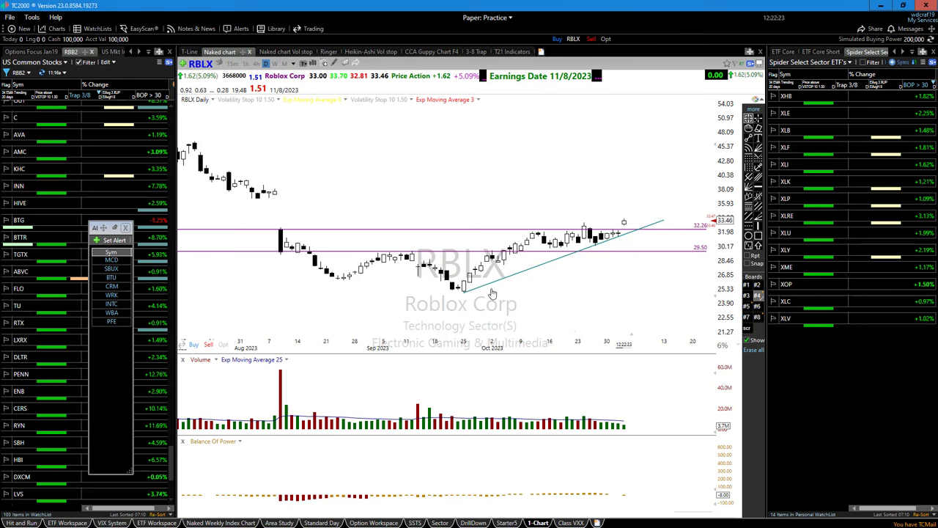
pyautogui.scroll(-1, 520, 319)
pyautogui.scroll(-1, 517, 315)
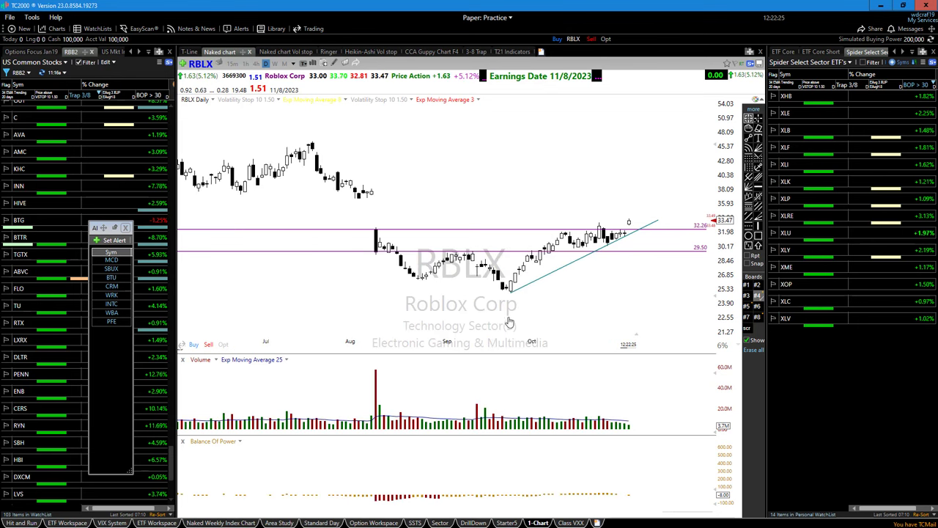
pyautogui.scroll(1, 475, 317)
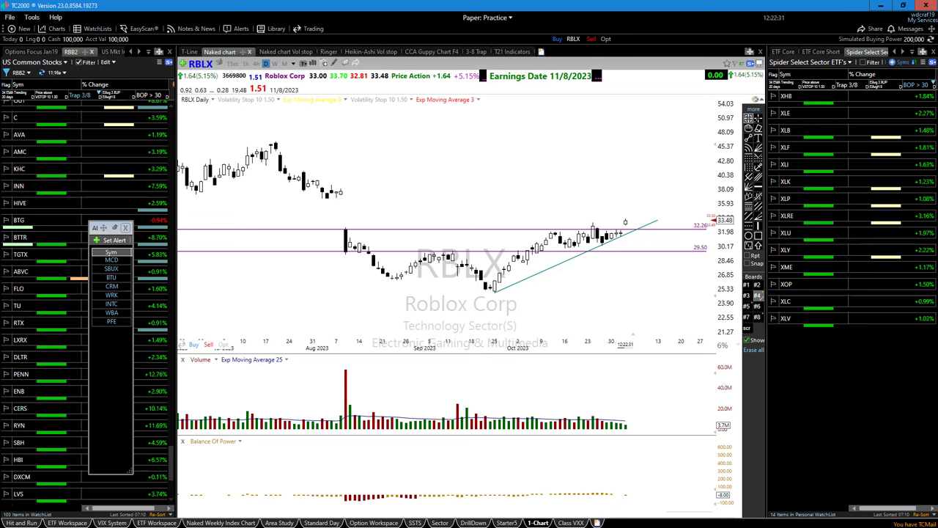
# Mark RBLX's decline from the July high, its early-September bounce and the drop to the September low with arrows, and clear them.
pyautogui.moveTo(275, 145); pyautogui.dragTo(552, 311)
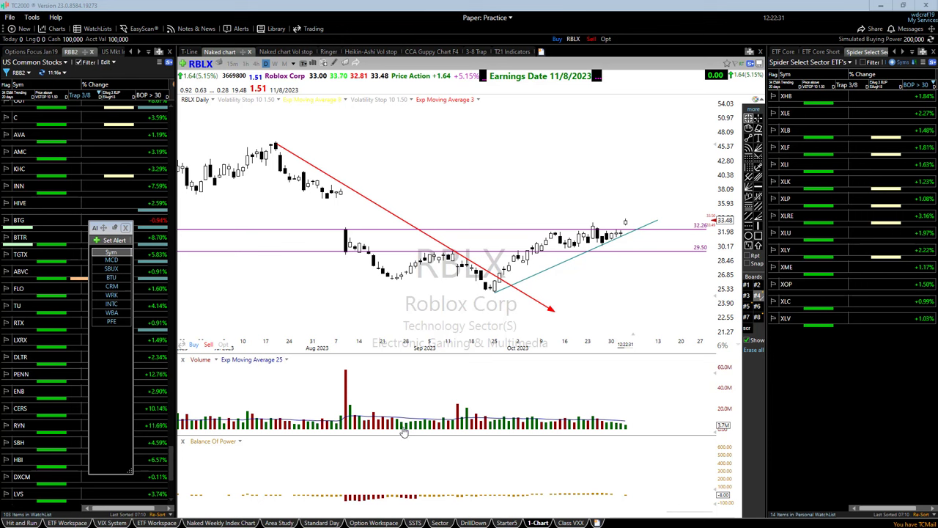
pyautogui.moveTo(277, 146); pyautogui.dragTo(456, 288)
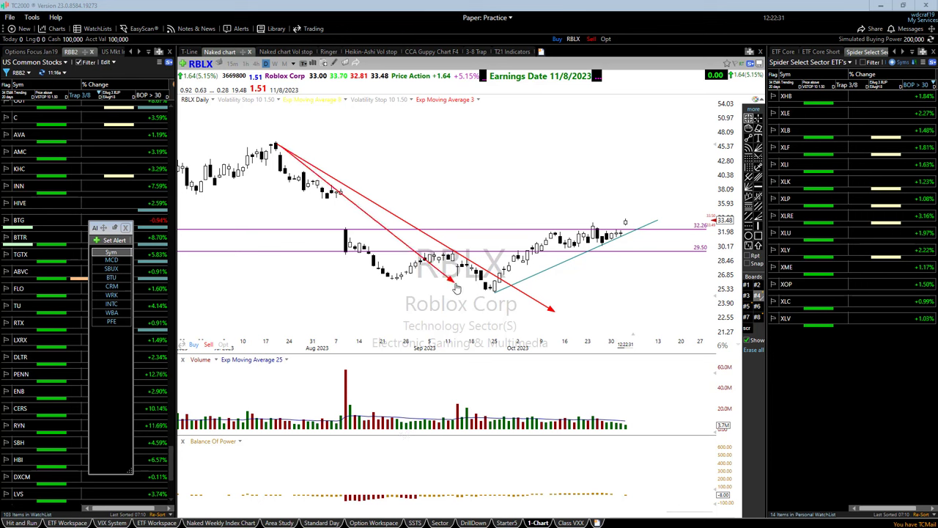
pyautogui.moveTo(396, 277); pyautogui.dragTo(438, 240)
pyautogui.moveTo(432, 242)
pyautogui.mouseDown()
pyautogui.moveTo(433, 261)
pyautogui.moveTo(493, 296)
pyautogui.mouseUp()
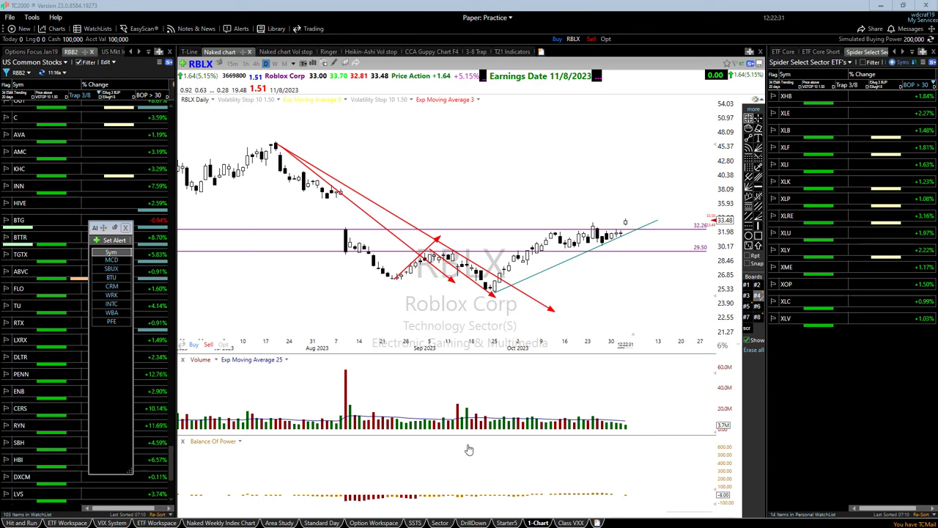
pyautogui.press('Delete')
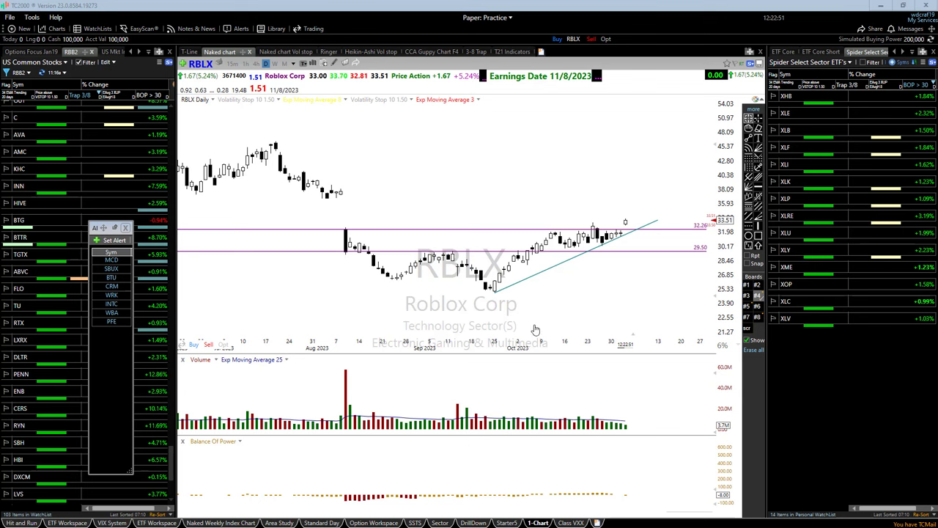
# Sketch a downtrend followed by a small zigzag with arrows in the empty area above RBLX's candles, and clear the sketch.
pyautogui.scroll(1, 391, 318)
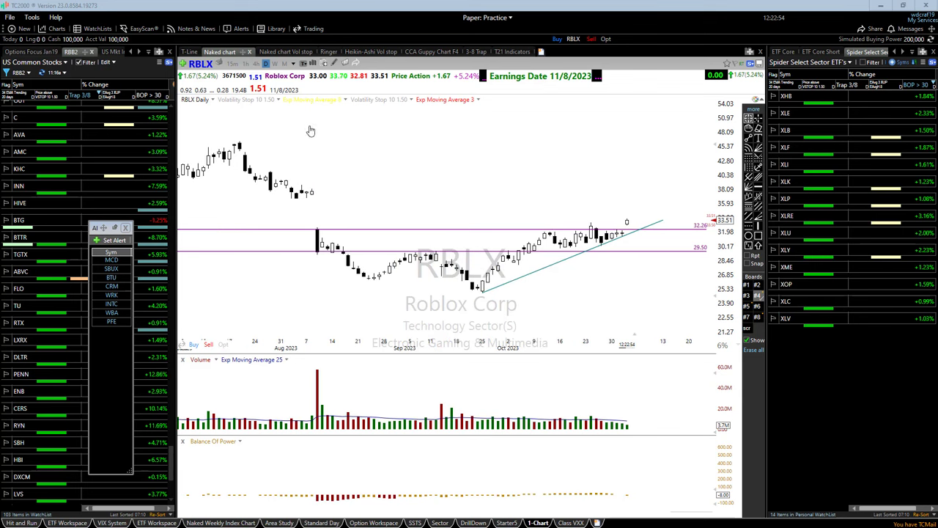
pyautogui.moveTo(300, 120)
pyautogui.mouseDown()
pyautogui.moveTo(500, 214)
pyautogui.moveTo(493, 189)
pyautogui.moveTo(521, 198)
pyautogui.moveTo(533, 191)
pyautogui.mouseUp()
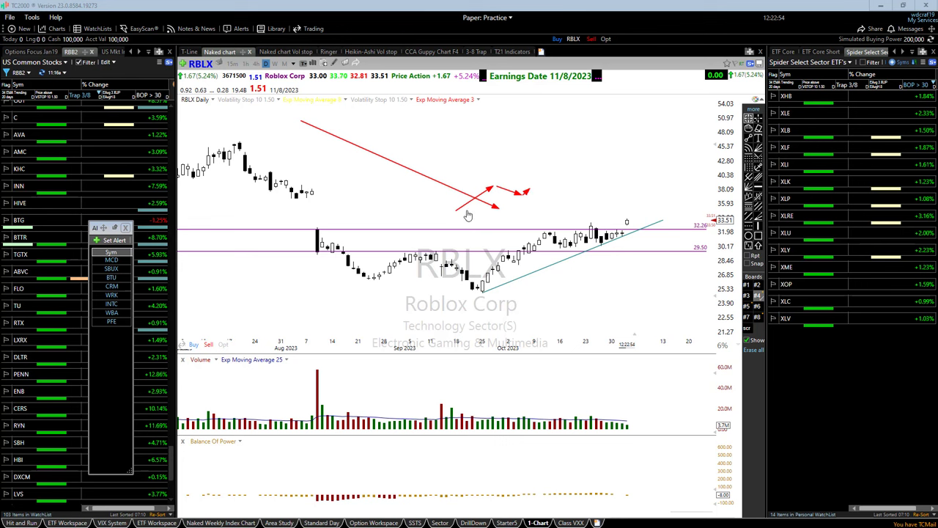
pyautogui.moveTo(462, 212)
pyautogui.mouseDown()
pyautogui.moveTo(561, 195)
pyautogui.moveTo(554, 198)
pyautogui.mouseUp()
pyautogui.moveTo(431, 160); pyautogui.dragTo(437, 178)
pyautogui.press('Delete')
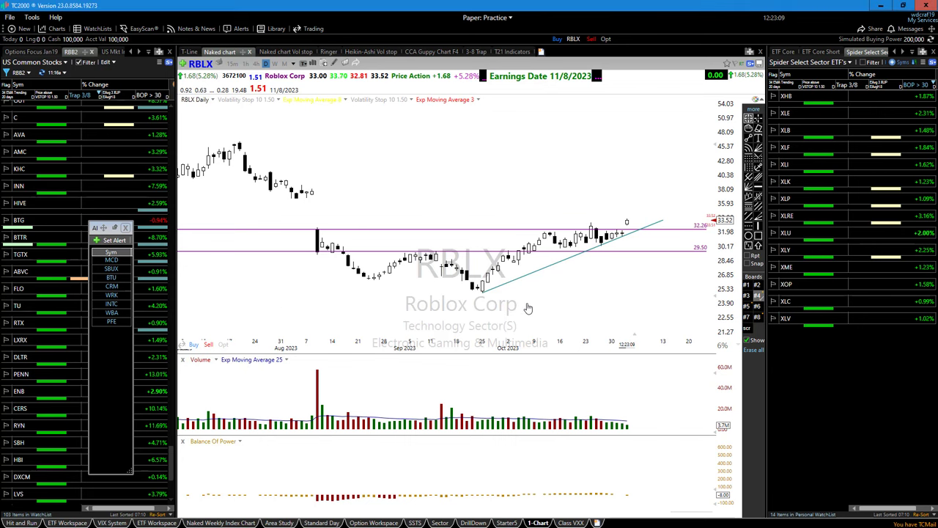
# Load DIA and show it on the 3-8 Trap chart.
pyautogui.write('DIA')
pyautogui.press('Return')
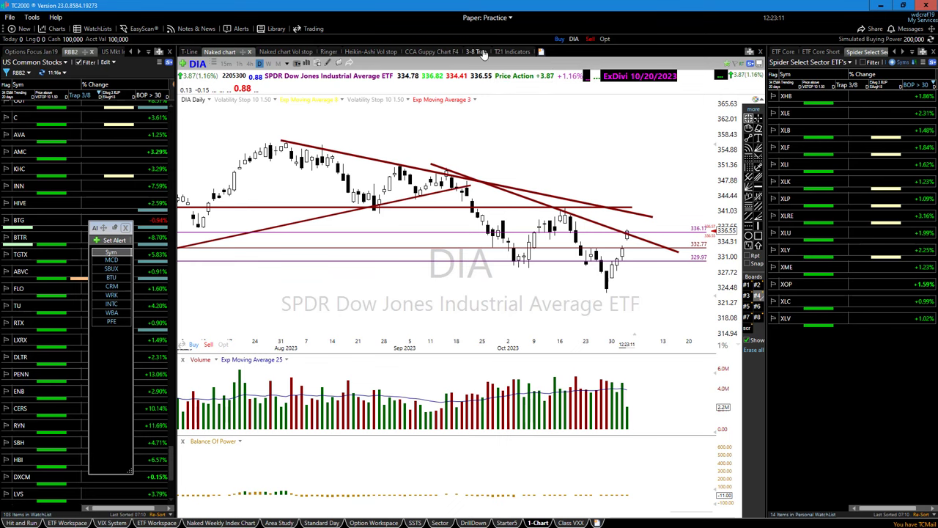
pyautogui.click(480, 52)
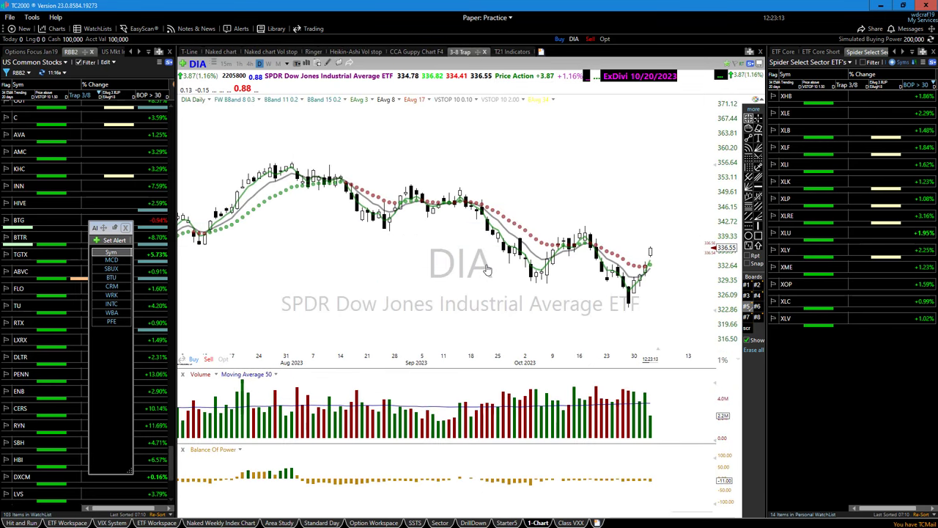
# Mark DIA's rises from the late-August, early-October and late-October lows with upward arrows, and clear them.
pyautogui.scroll(1, 486, 270)
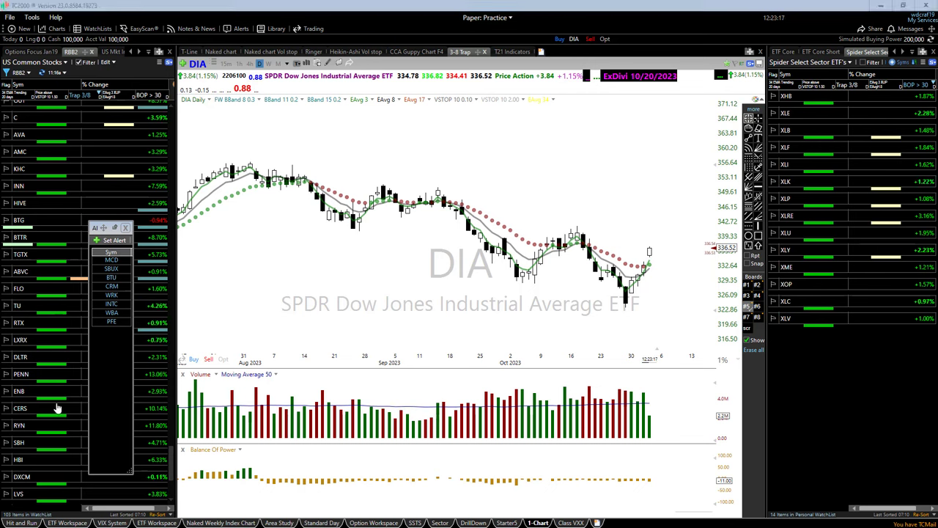
pyautogui.moveTo(353, 225); pyautogui.dragTo(379, 189)
pyautogui.moveTo(527, 271); pyautogui.dragTo(591, 230)
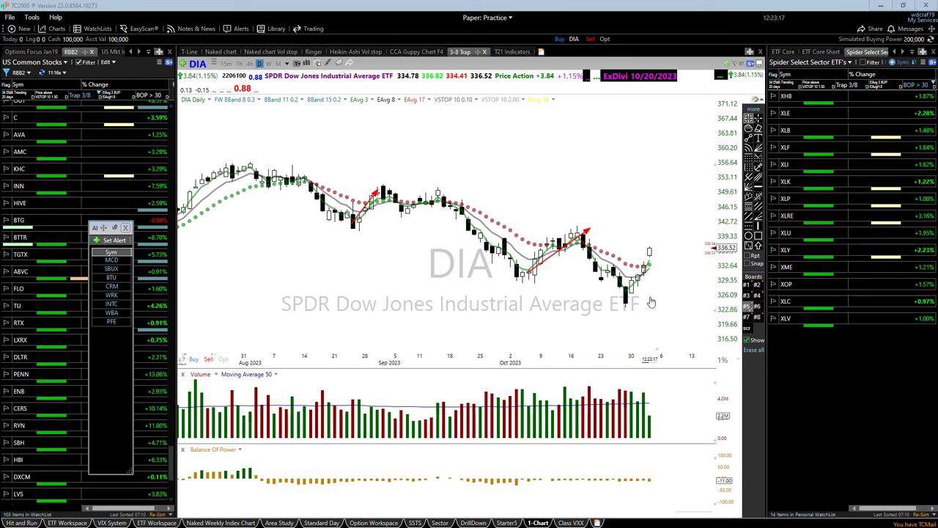
pyautogui.moveTo(626, 304)
pyautogui.mouseDown()
pyautogui.moveTo(657, 257)
pyautogui.moveTo(698, 272)
pyautogui.moveTo(700, 264)
pyautogui.mouseUp()
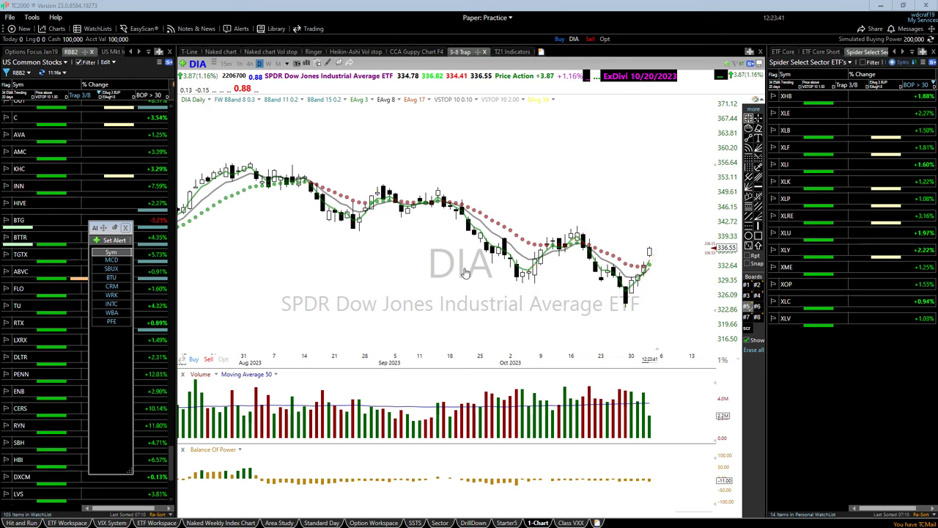
# Mark DIA's June-to-July consolidation and July rise with arrows, clear them, and review the daily candles back to May.
pyautogui.scroll(-2, 458, 275)
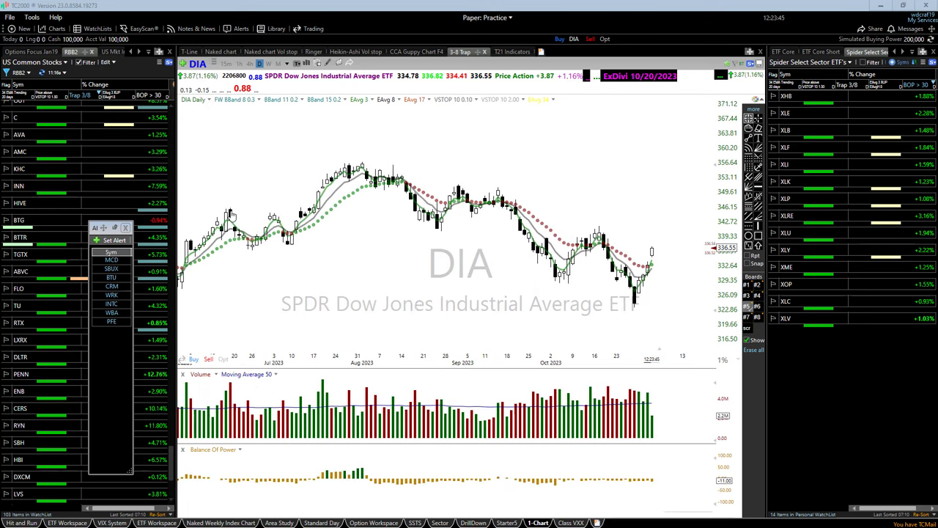
pyautogui.moveTo(225, 208); pyautogui.dragTo(338, 229)
pyautogui.moveTo(321, 249)
pyautogui.mouseDown()
pyautogui.moveTo(315, 217)
pyautogui.moveTo(347, 179)
pyautogui.mouseUp()
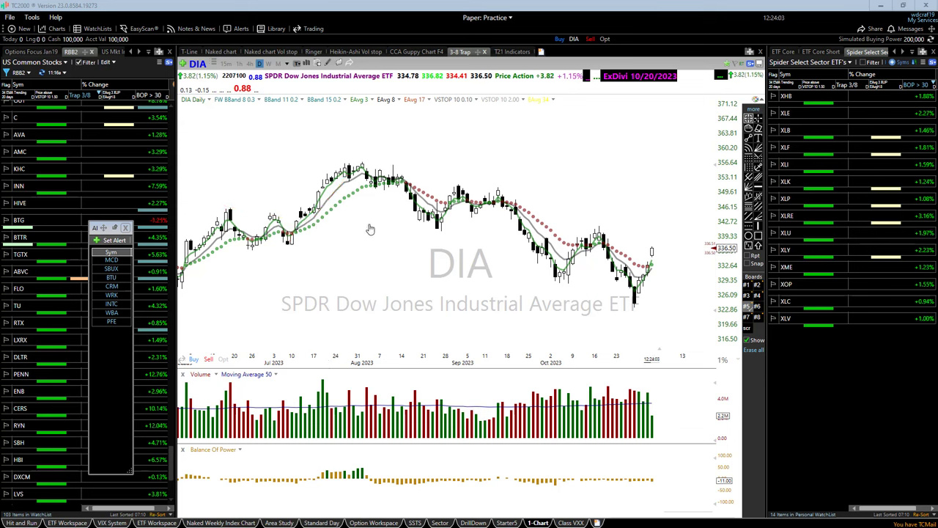
pyautogui.scroll(-2, 366, 292)
pyautogui.scroll(-1, 367, 292)
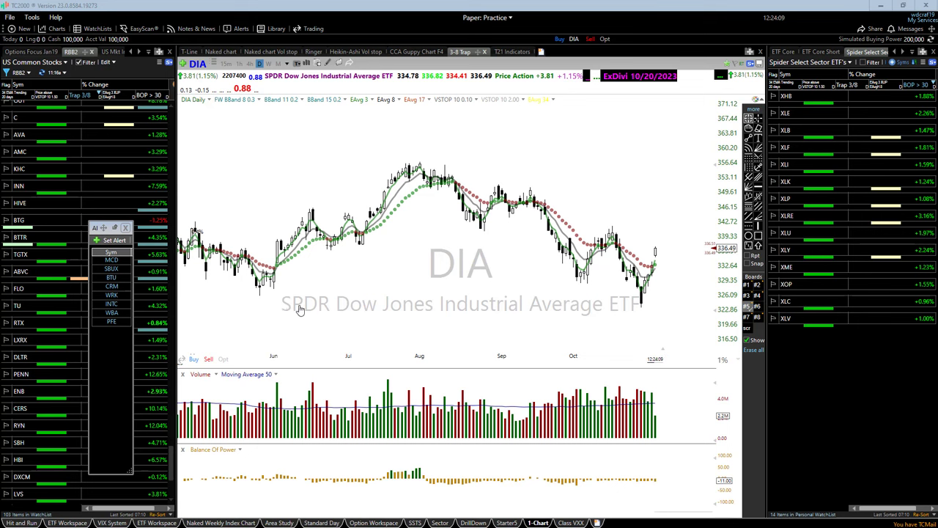
pyautogui.scroll(1, 300, 305)
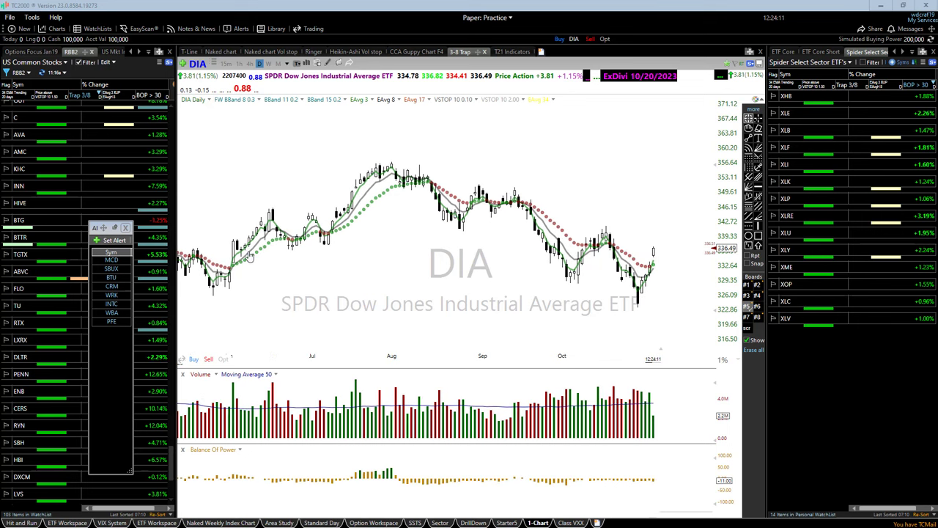
pyautogui.scroll(3, 402, 307)
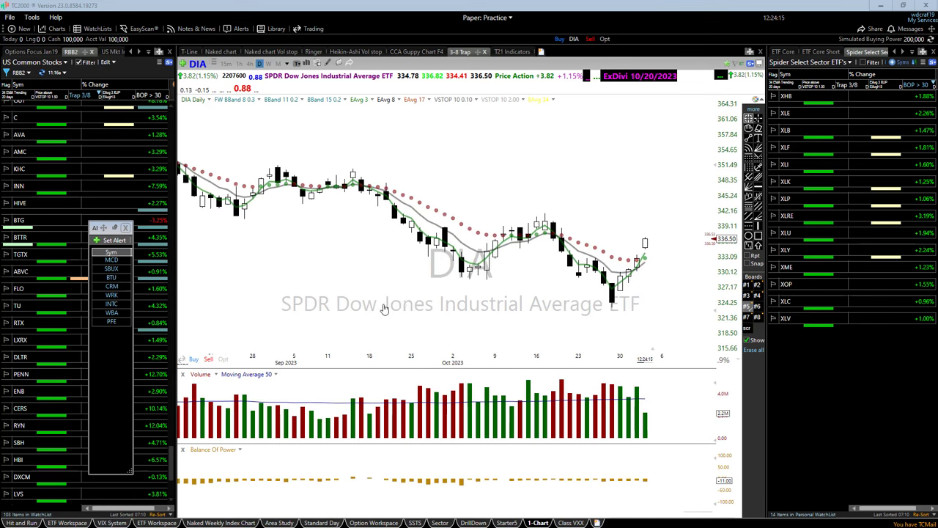
# Show DIA on the Naked chart with drawing board #5 and mark the late-October low with a horizontal arrow near 324.48.
pyautogui.click(220, 52)
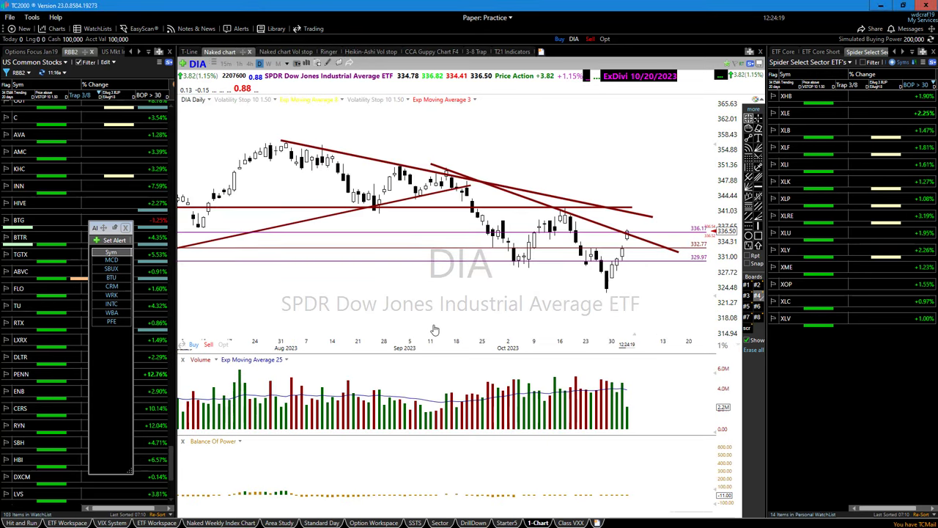
pyautogui.click(749, 315)
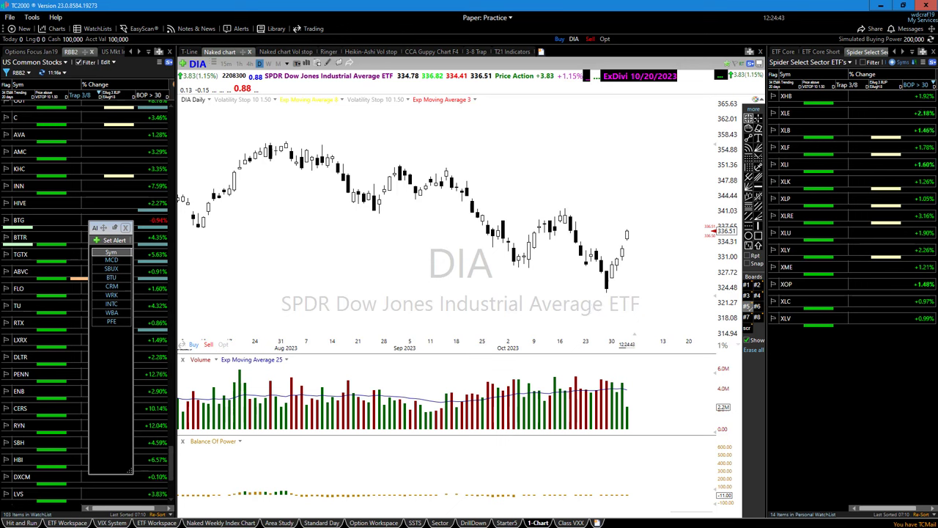
pyautogui.moveTo(583, 287); pyautogui.dragTo(643, 287)
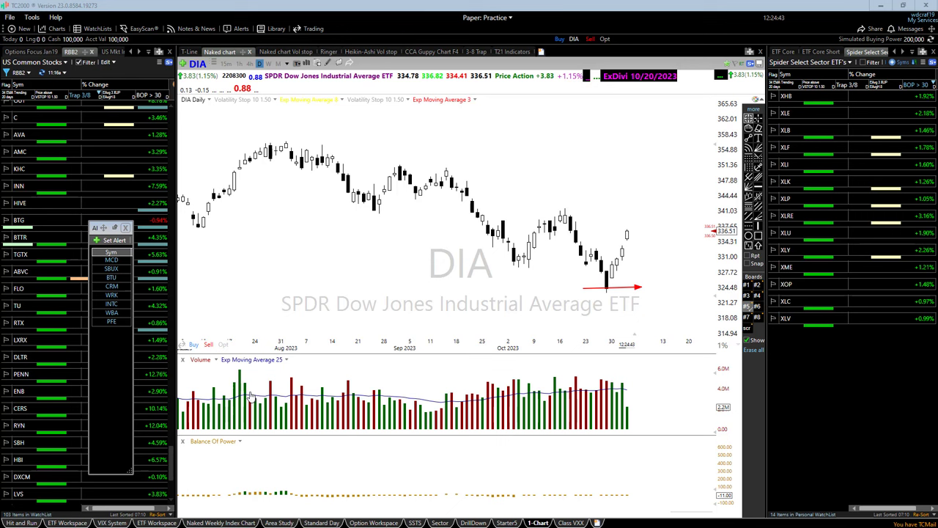
# Mark DIA's July rise with an arrow, and examine the swings around the 33751 high on the Dow futures chart.
pyautogui.moveTo(205, 226)
pyautogui.mouseDown()
pyautogui.moveTo(212, 195)
pyautogui.moveTo(249, 203)
pyautogui.mouseUp()
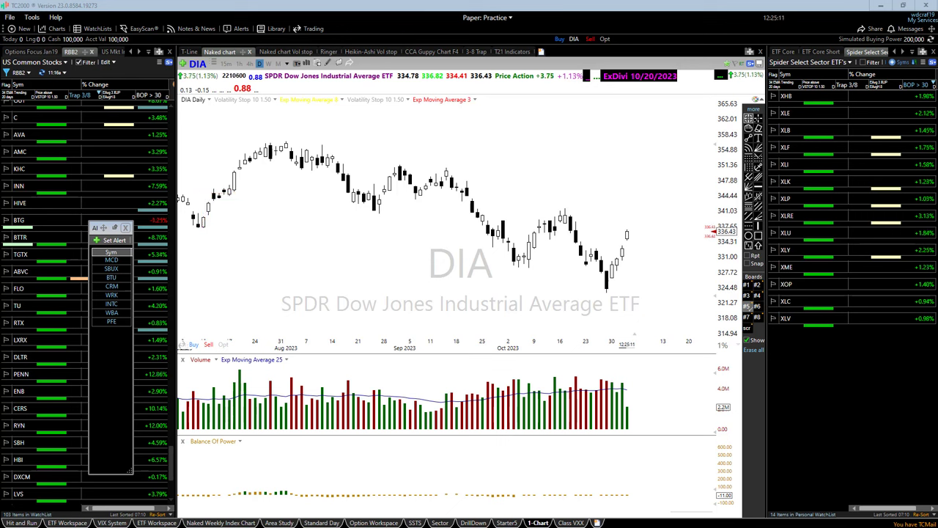
pyautogui.hotkey('alt', 'Tab')
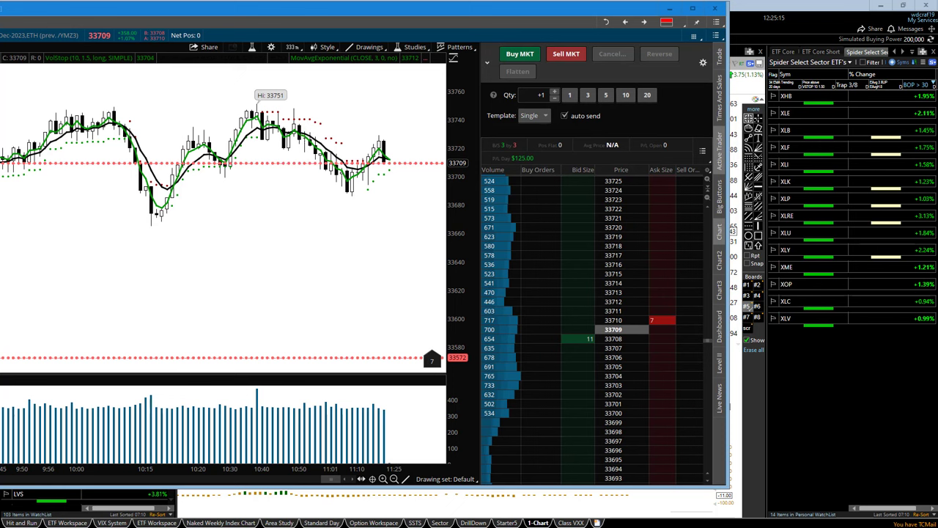
pyautogui.click(265, 143)
pyautogui.click(321, 148)
pyautogui.moveTo(288, 114); pyautogui.dragTo(307, 111)
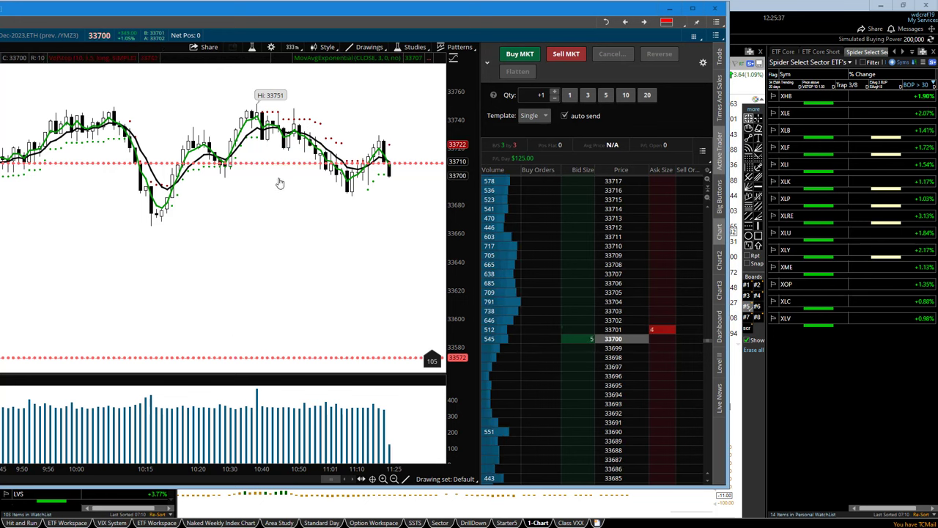
pyautogui.click(670, 8)
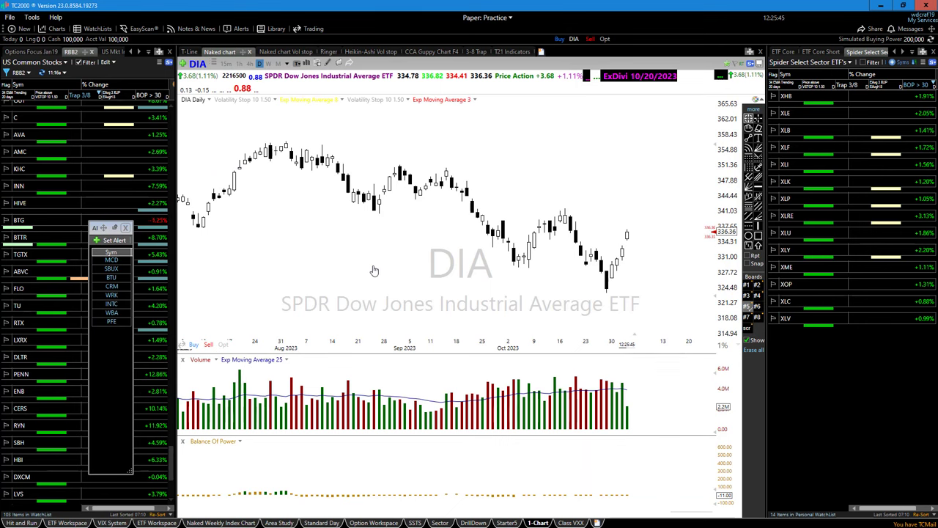
# Show DIA on 5-minute candles and mark the November 1 decline and the flat base after it with arrows.
pyautogui.scroll(1, 344, 272)
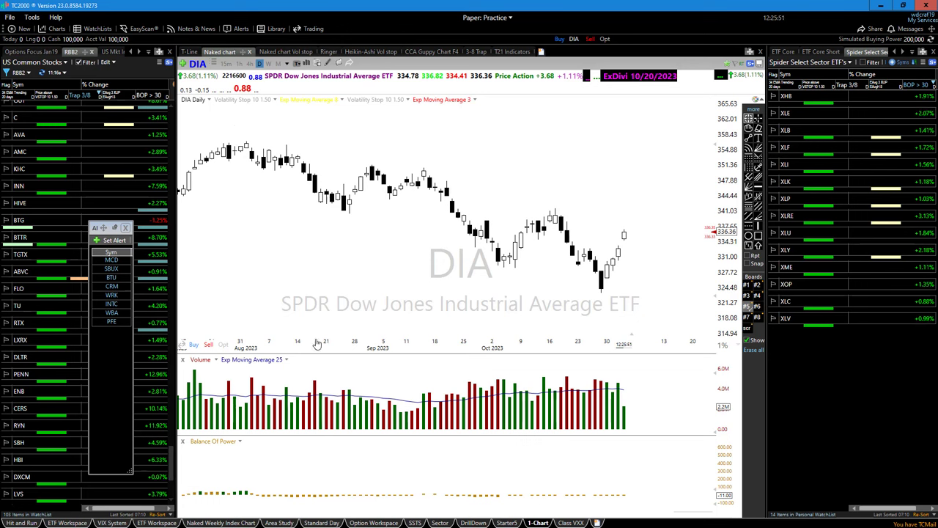
pyautogui.click(285, 66)
pyautogui.click(240, 129)
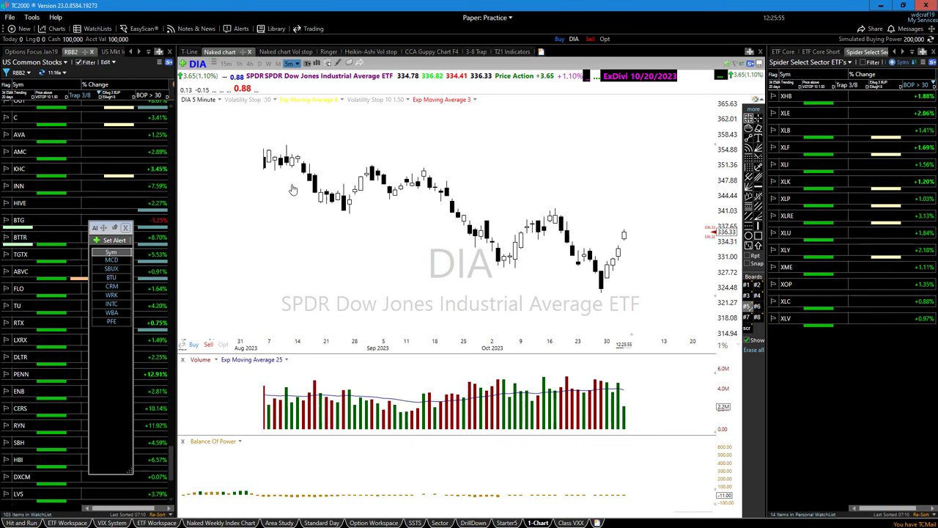
pyautogui.scroll(-2, 434, 323)
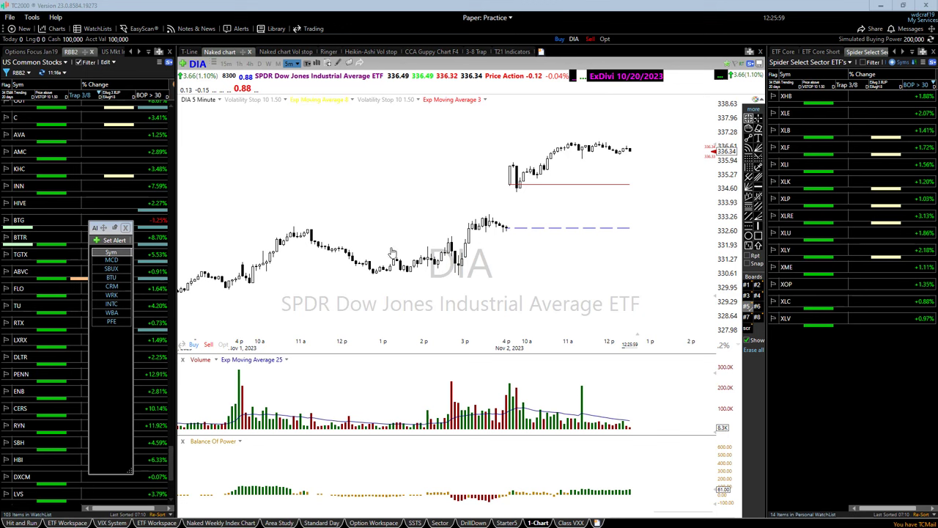
pyautogui.moveTo(306, 227); pyautogui.dragTo(319, 233)
pyautogui.moveTo(368, 249); pyautogui.dragTo(430, 279)
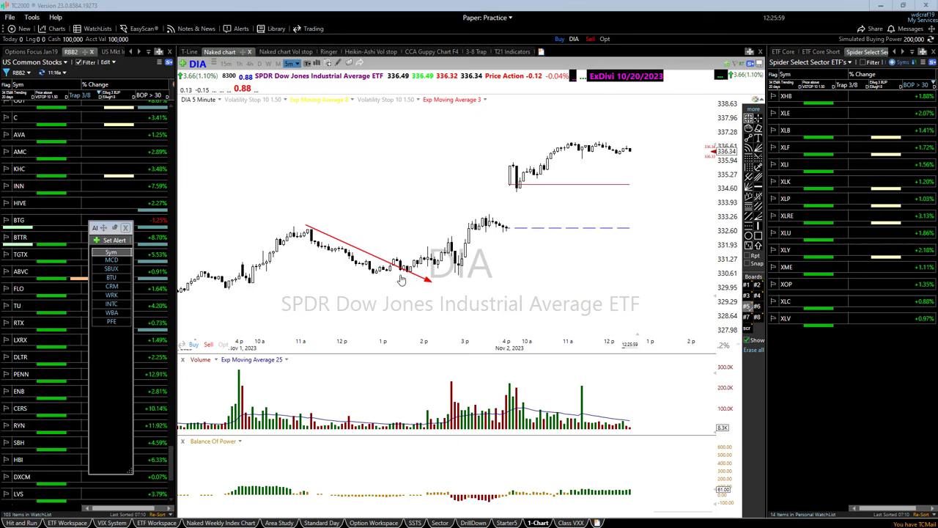
pyautogui.moveTo(399, 273)
pyautogui.mouseDown()
pyautogui.moveTo(440, 275)
pyautogui.moveTo(436, 263)
pyautogui.mouseUp()
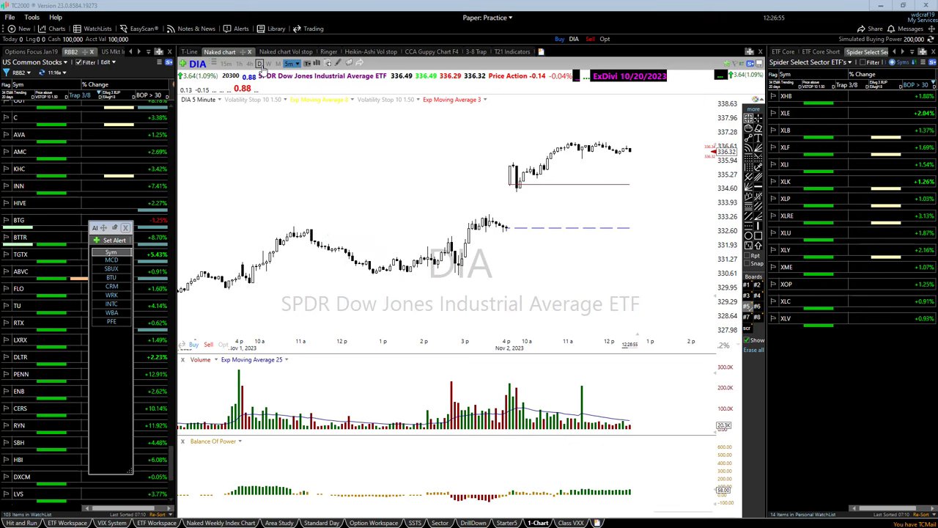
# Return DIA to daily candles and mark the downtrend from the late-July high, the late-October bounce and its possible continuations with arrows.
pyautogui.click(258, 63)
pyautogui.scroll(2, 442, 302)
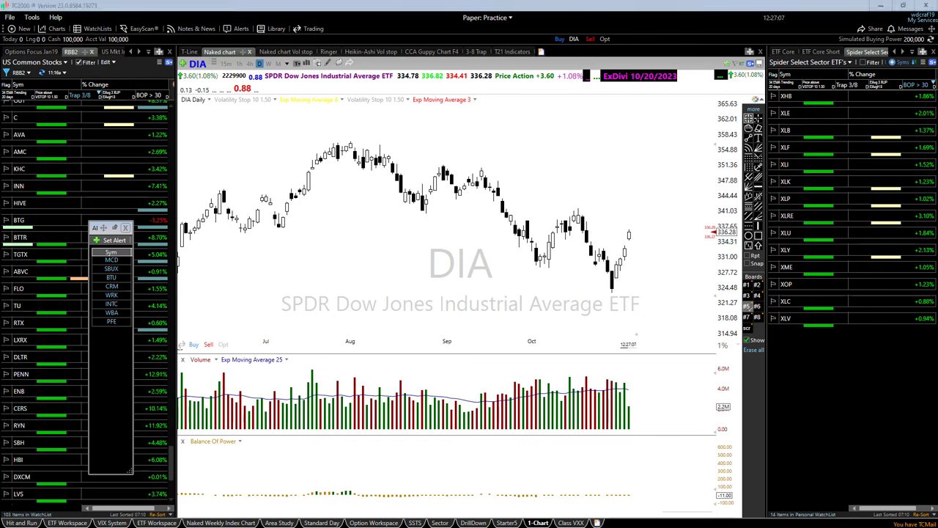
pyautogui.moveTo(343, 133); pyautogui.dragTo(710, 254)
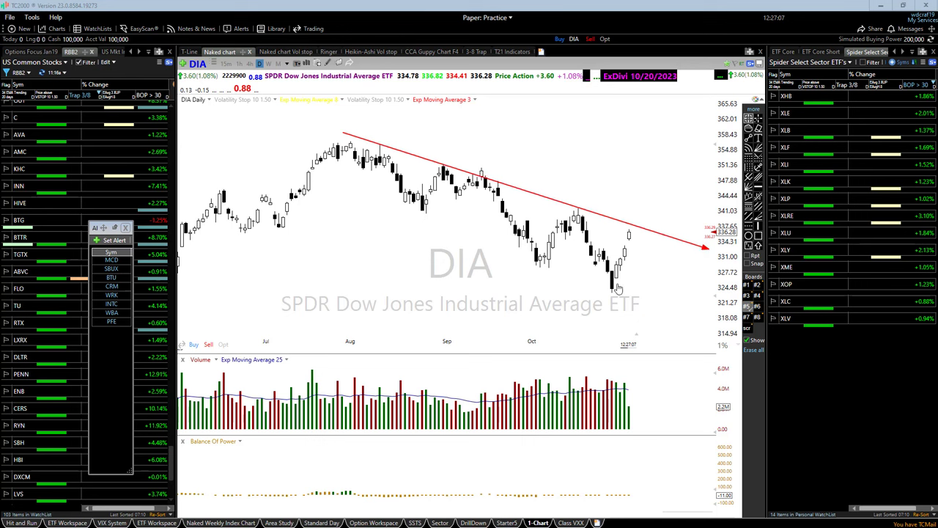
pyautogui.moveTo(614, 288); pyautogui.dragTo(641, 244)
pyautogui.moveTo(635, 243); pyautogui.dragTo(665, 246)
pyautogui.click(664, 245)
pyautogui.moveTo(632, 244)
pyautogui.mouseDown()
pyautogui.moveTo(656, 246)
pyautogui.moveTo(657, 271)
pyautogui.moveTo(668, 270)
pyautogui.mouseUp()
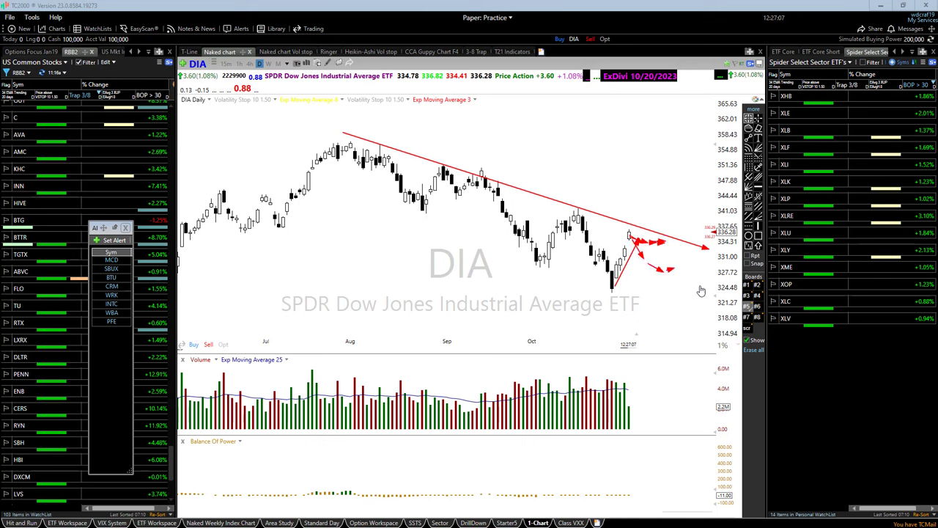
pyautogui.moveTo(629, 234)
pyautogui.mouseDown()
pyautogui.moveTo(641, 221)
pyautogui.moveTo(685, 221)
pyautogui.mouseUp()
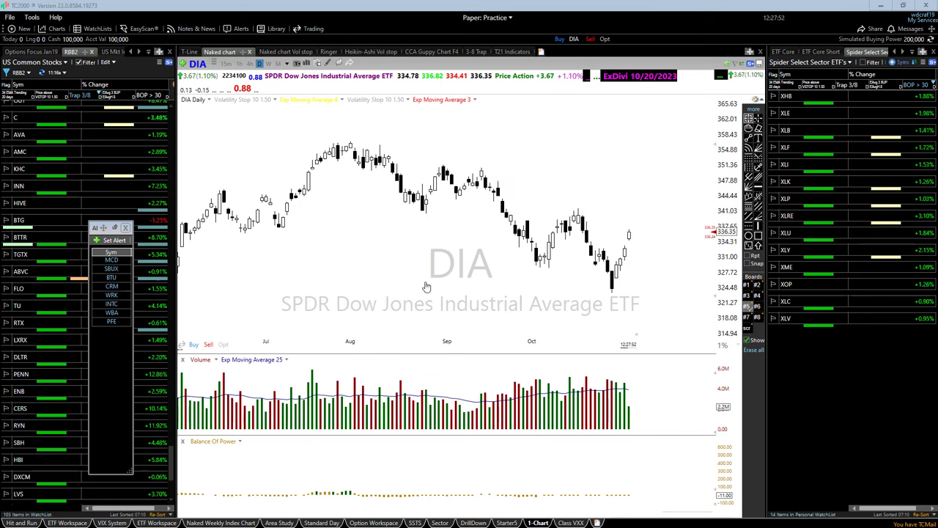
# Examine DIA's rise from the late-October low on 15-minute candles.
pyautogui.scroll(3, 459, 291)
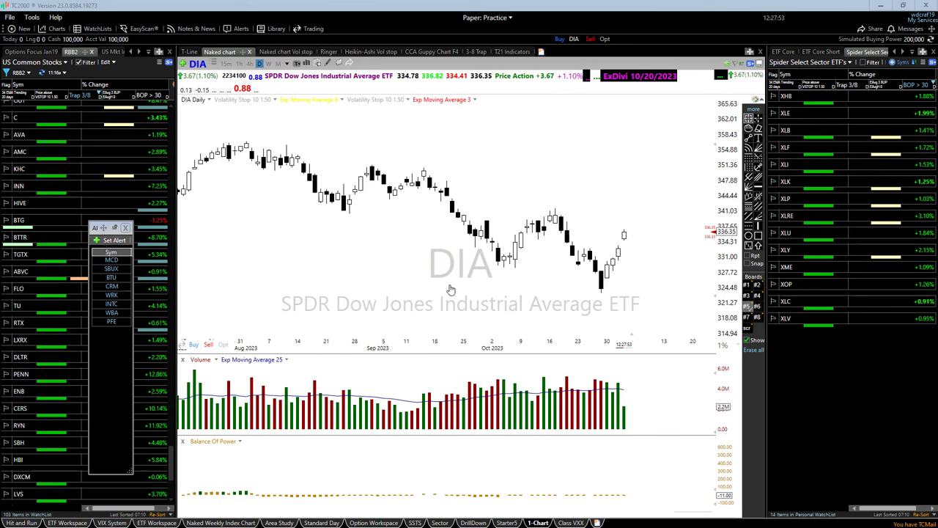
pyautogui.click(226, 64)
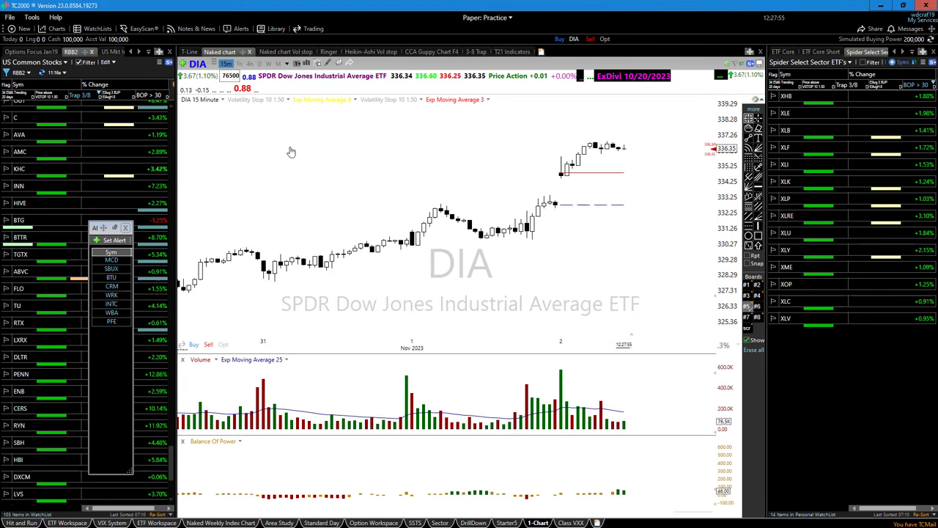
pyautogui.scroll(-2, 450, 270)
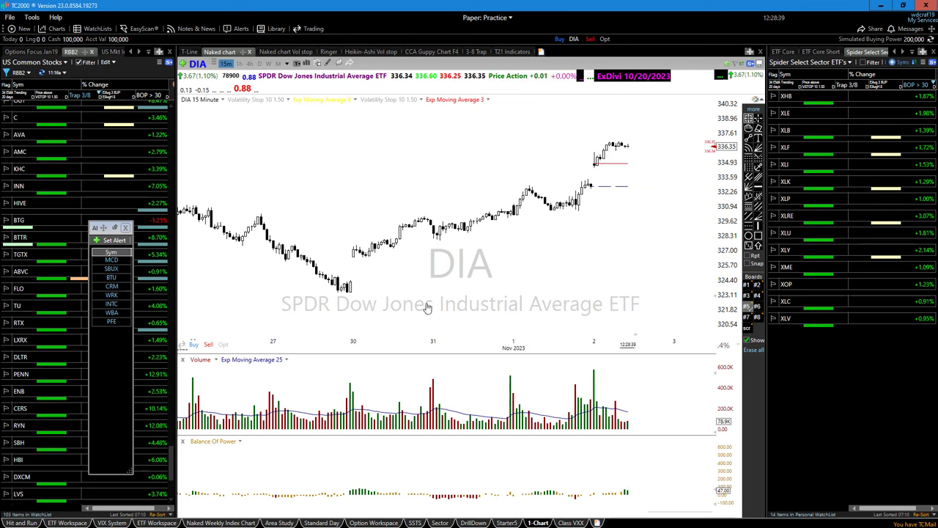
# Return DIA to daily candles and examine its price swings from July to early November.
pyautogui.click(259, 63)
pyautogui.scroll(2, 433, 311)
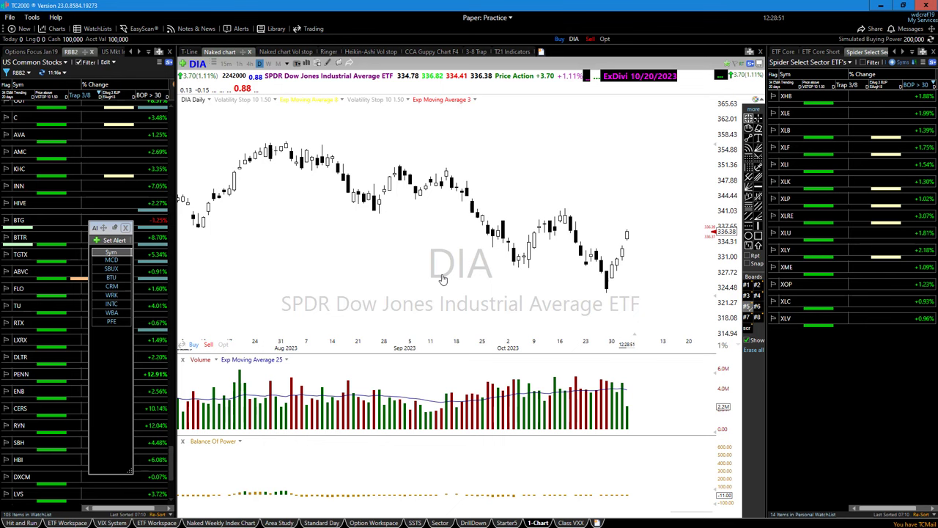
pyautogui.scroll(2, 440, 273)
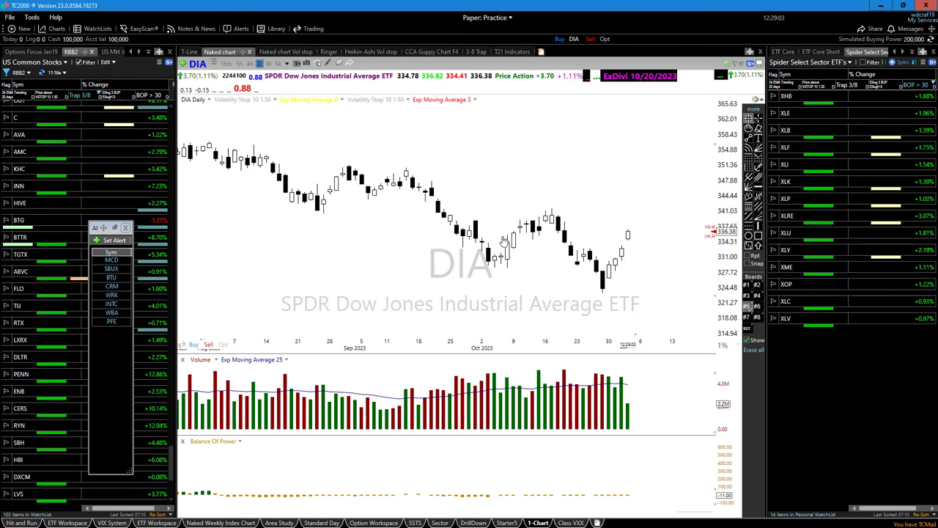
pyautogui.scroll(-2, 500, 245)
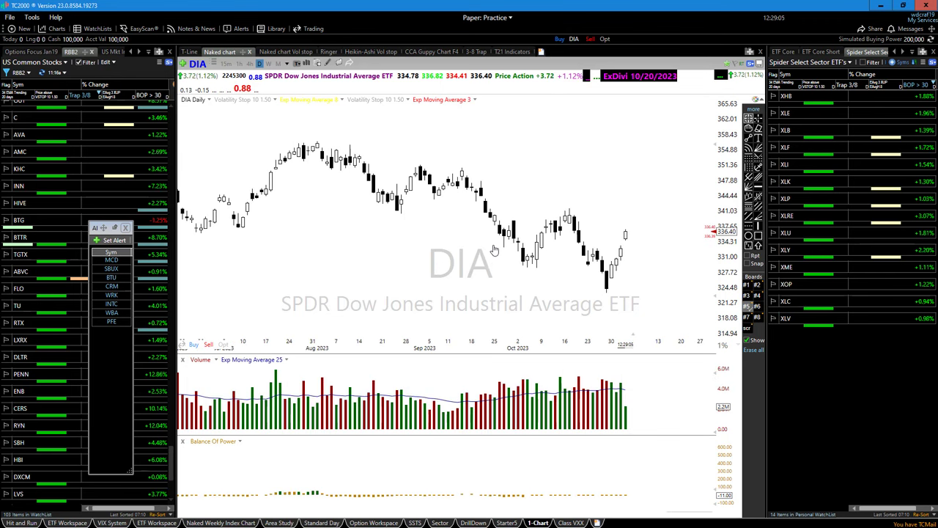
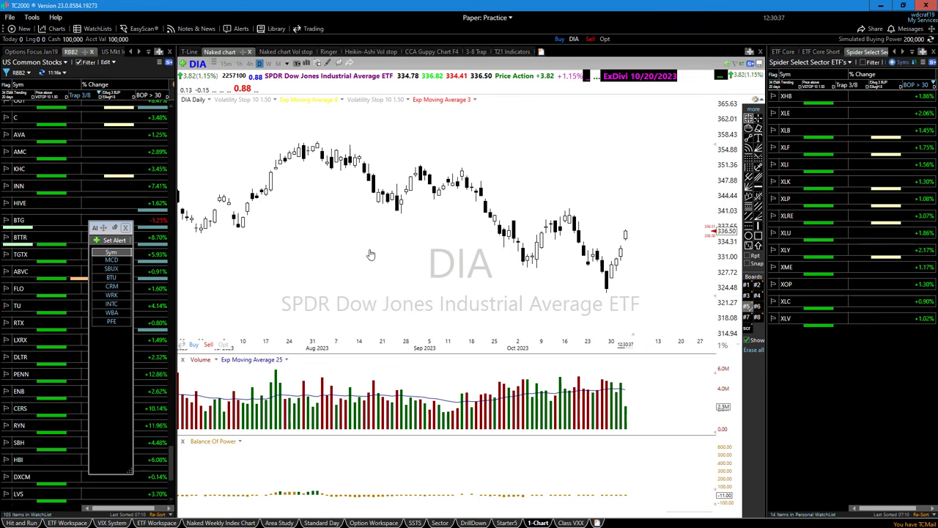
pyautogui.scroll(1, 345, 222)
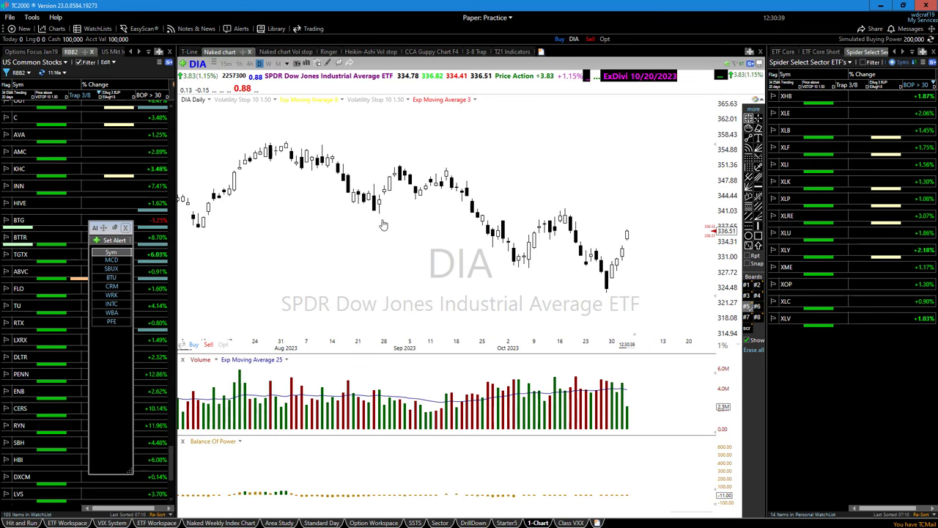
pyautogui.scroll(-1, 388, 266)
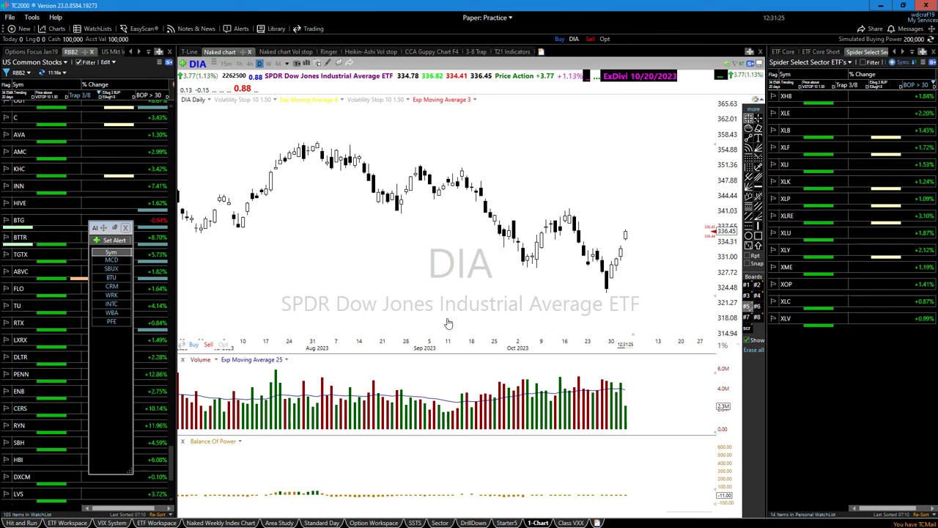
# Load T2122 on the T21 Indicators chart and circle the late-October lows in the Bullish Reversal Zone.
pyautogui.write('t2122')
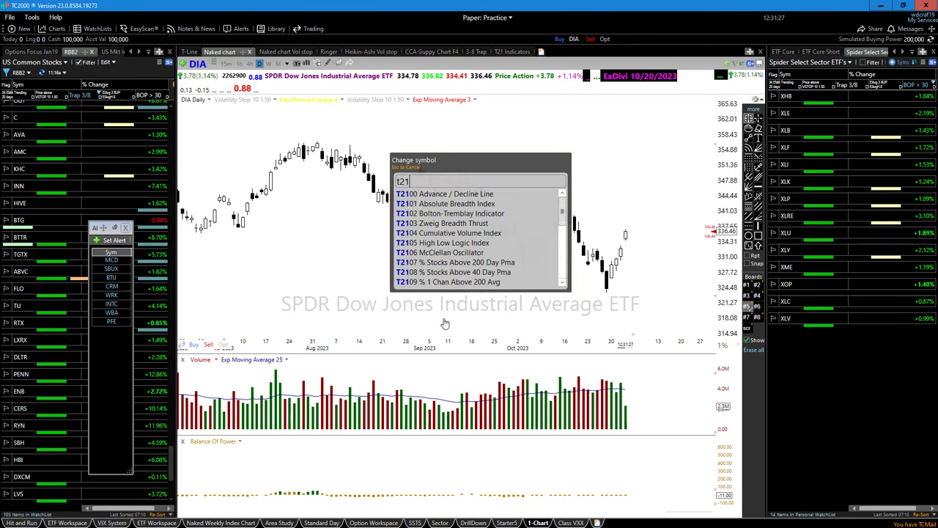
pyautogui.press('Return')
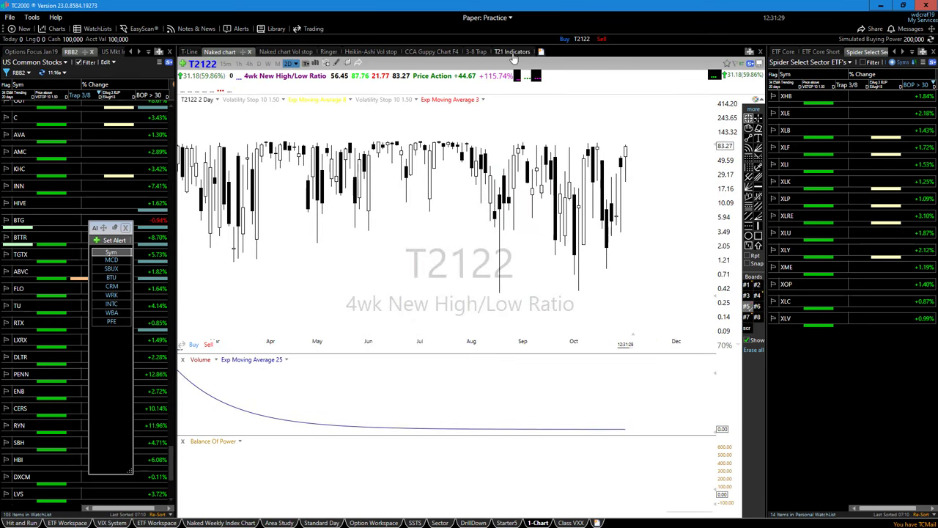
pyautogui.click(513, 52)
pyautogui.scroll(2, 436, 365)
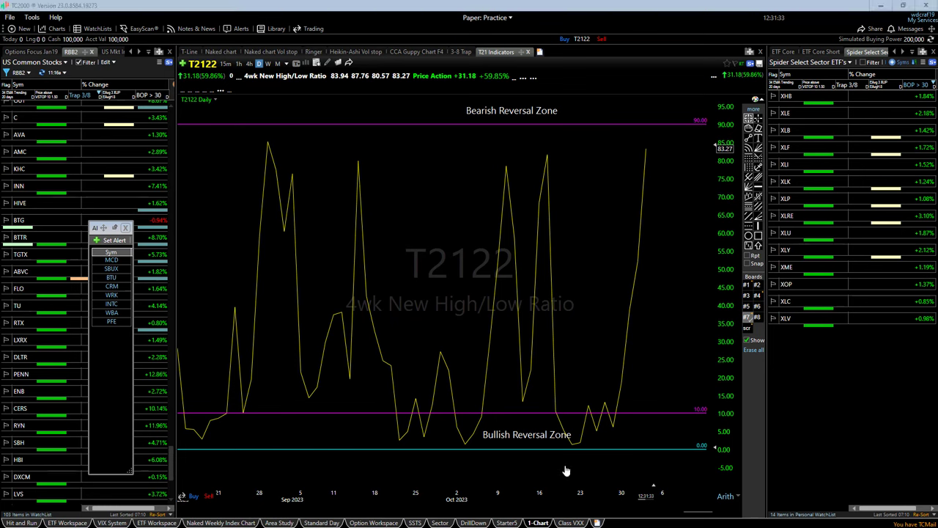
pyautogui.moveTo(552, 455)
pyautogui.mouseDown()
pyautogui.moveTo(662, 415)
pyautogui.moveTo(564, 411)
pyautogui.moveTo(616, 454)
pyautogui.mouseUp()
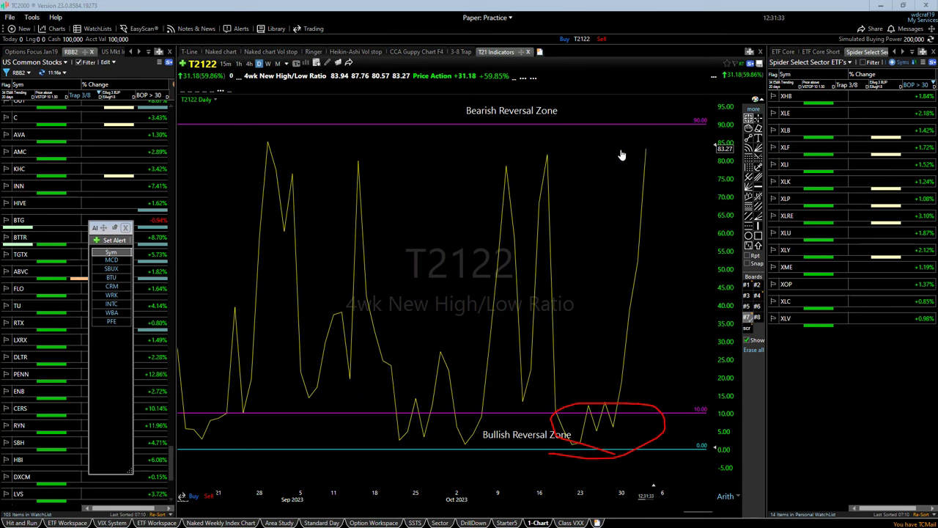
pyautogui.moveTo(352, 323); pyautogui.dragTo(589, 321)
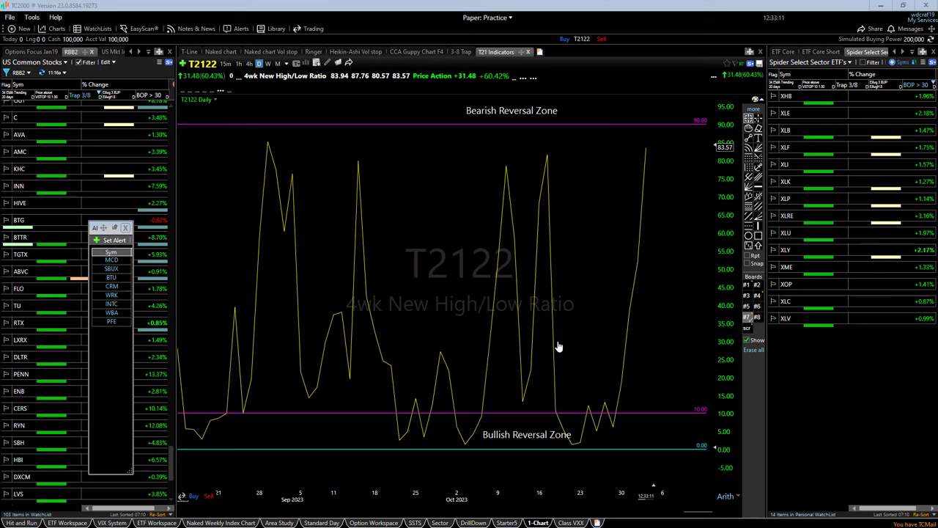
# Circle T2122's late-October swings around the 10 level and point an arrow at the last low before the rise.
pyautogui.scroll(-3, 480, 307)
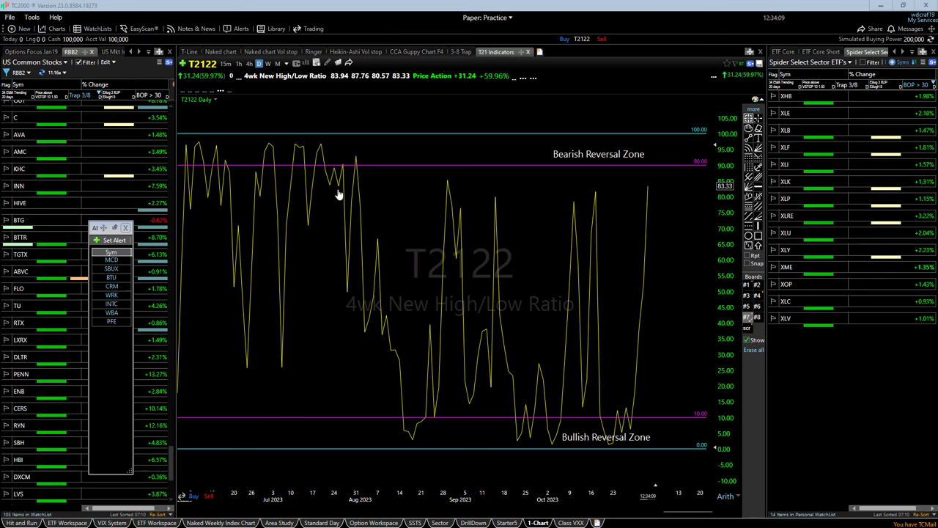
pyautogui.scroll(2, 410, 242)
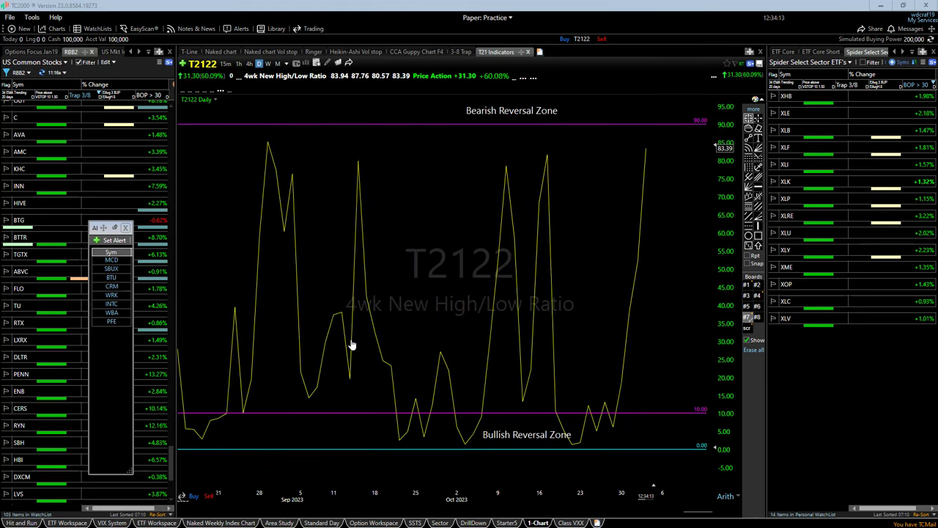
pyautogui.scroll(-1, 363, 316)
pyautogui.scroll(-2, 363, 317)
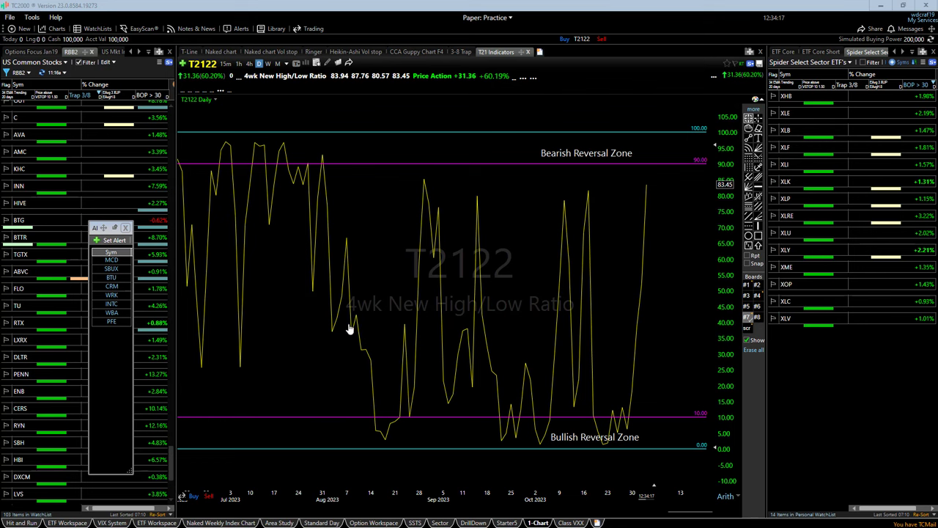
pyautogui.scroll(2, 520, 338)
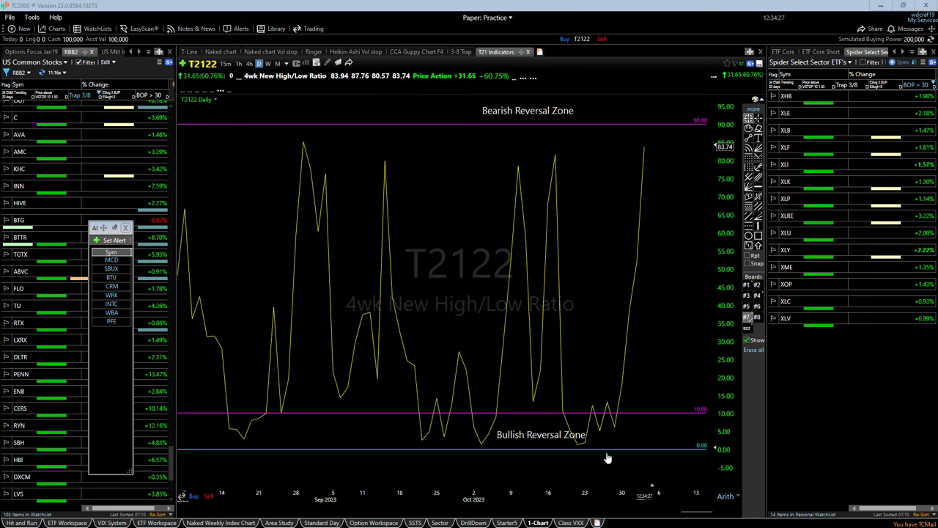
pyautogui.moveTo(607, 458); pyautogui.dragTo(635, 410)
pyautogui.moveTo(590, 458)
pyautogui.mouseDown()
pyautogui.moveTo(558, 452)
pyautogui.moveTo(568, 403)
pyautogui.moveTo(676, 451)
pyautogui.moveTo(638, 462)
pyautogui.mouseUp()
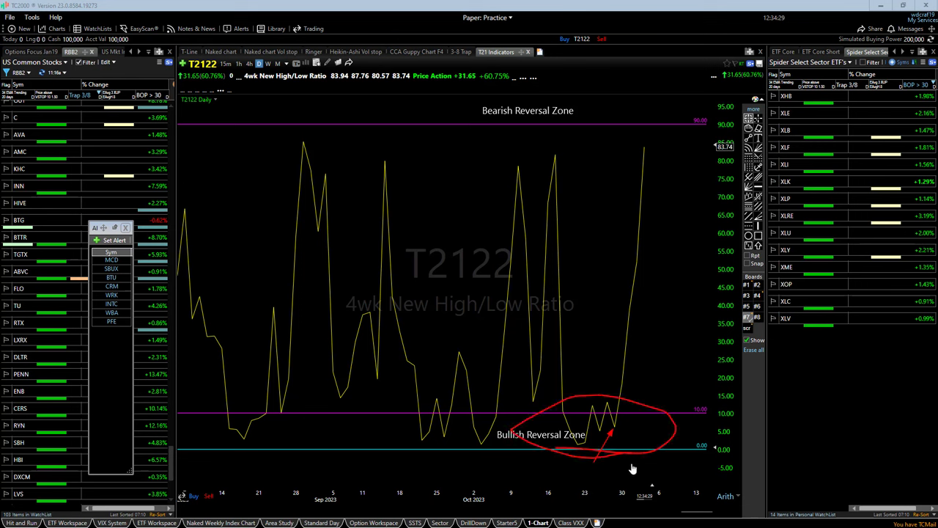
pyautogui.moveTo(569, 453)
pyautogui.mouseDown()
pyautogui.moveTo(658, 402)
pyautogui.moveTo(562, 455)
pyautogui.moveTo(585, 416)
pyautogui.moveTo(643, 415)
pyautogui.mouseUp()
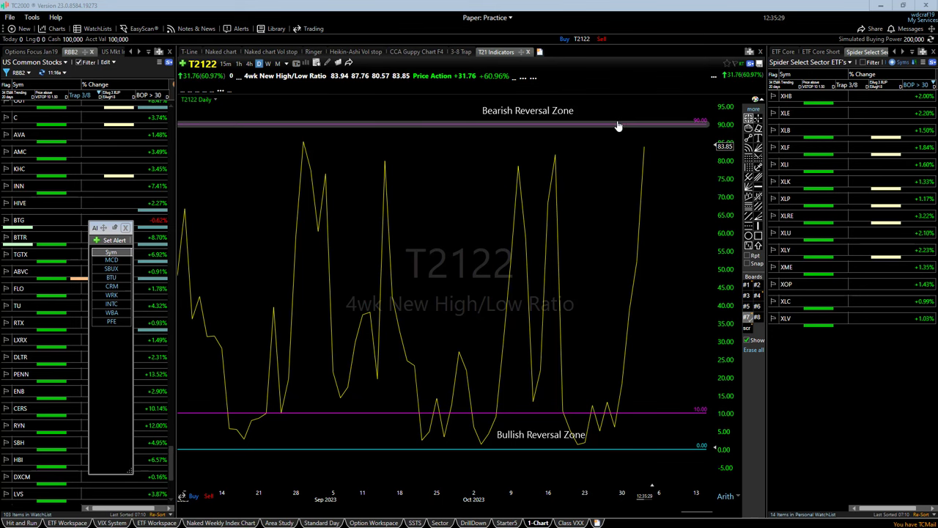
# Load T2108 on the daily chart and underline its name, % Stocks Above 40 Day Pma.
pyautogui.scroll(-3, 596, 234)
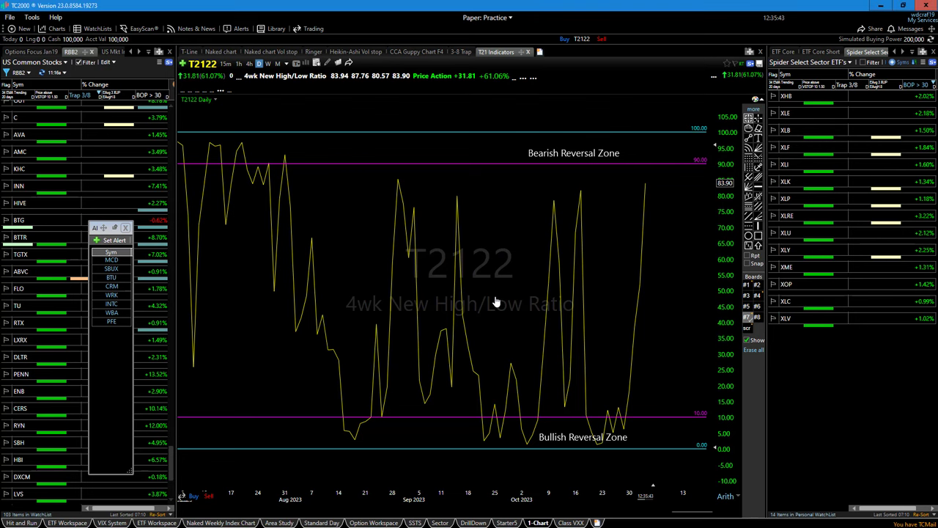
pyautogui.write('t2108')
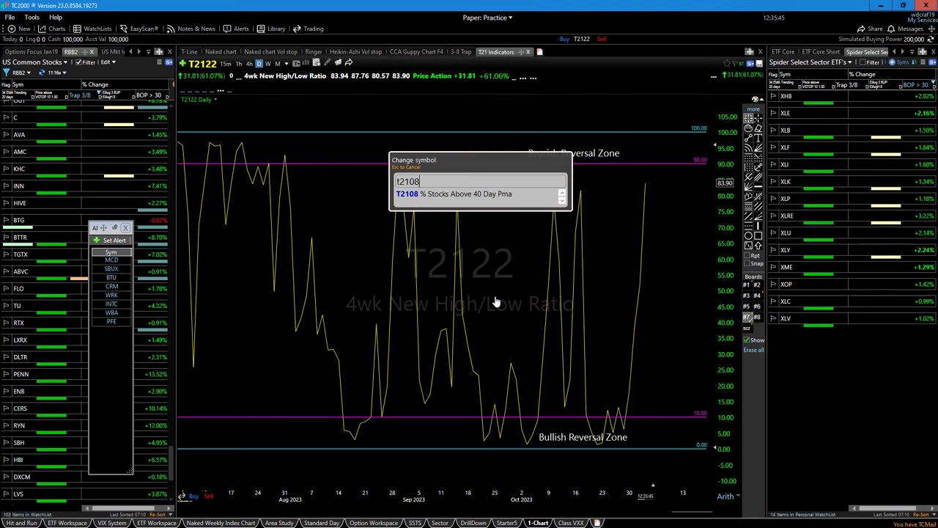
pyautogui.press('Return')
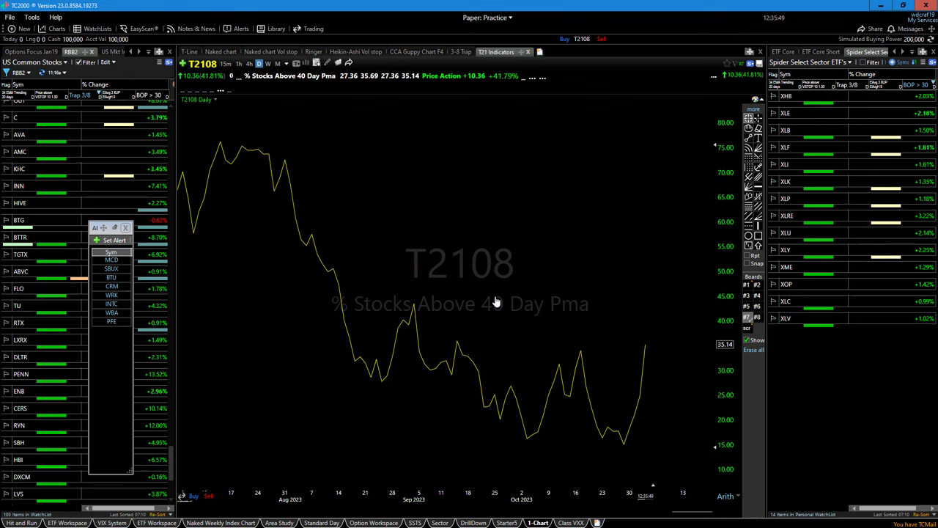
pyautogui.scroll(-5, 480, 287)
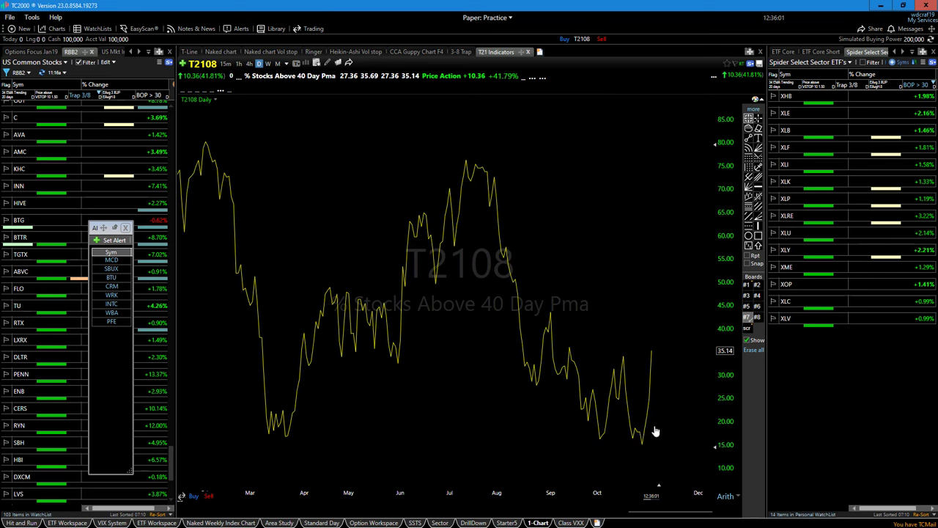
pyautogui.scroll(3, 481, 414)
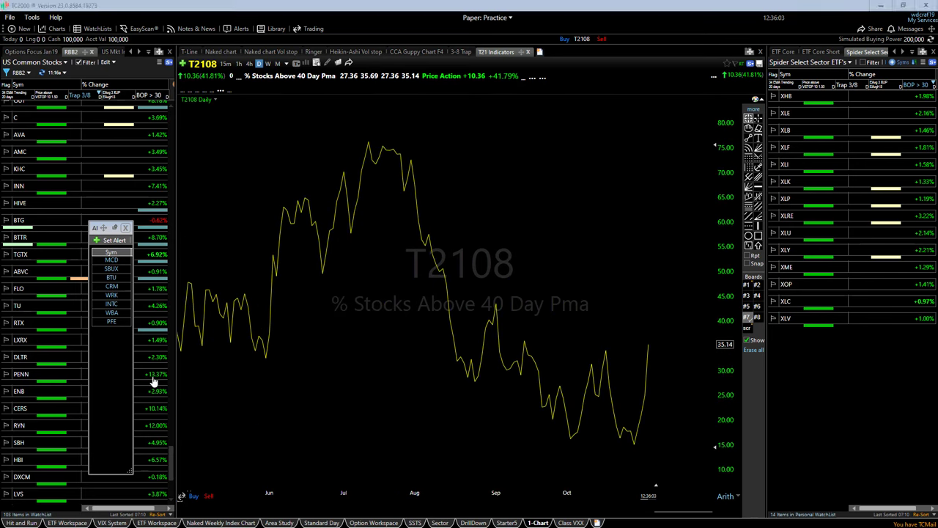
pyautogui.moveTo(343, 323); pyautogui.dragTo(591, 324)
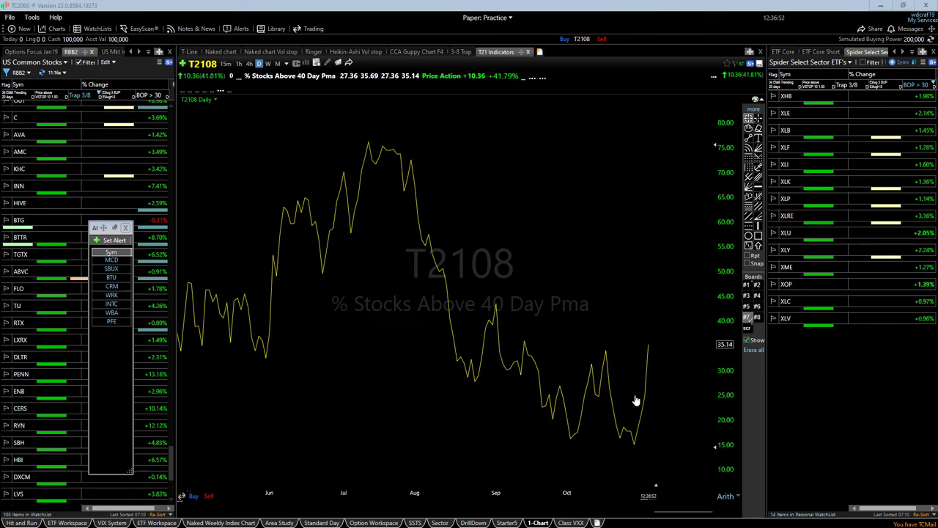
# Check T2108's latest level with the crosshair and measure a line from 8/23/23 to 11/17/23 on the chart.
pyautogui.scroll(-2, 481, 405)
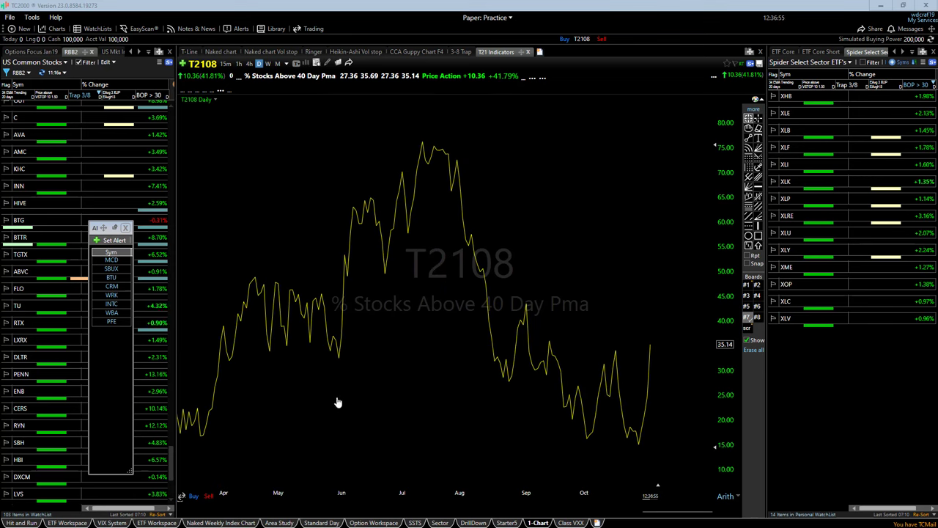
pyautogui.scroll(-1, 335, 402)
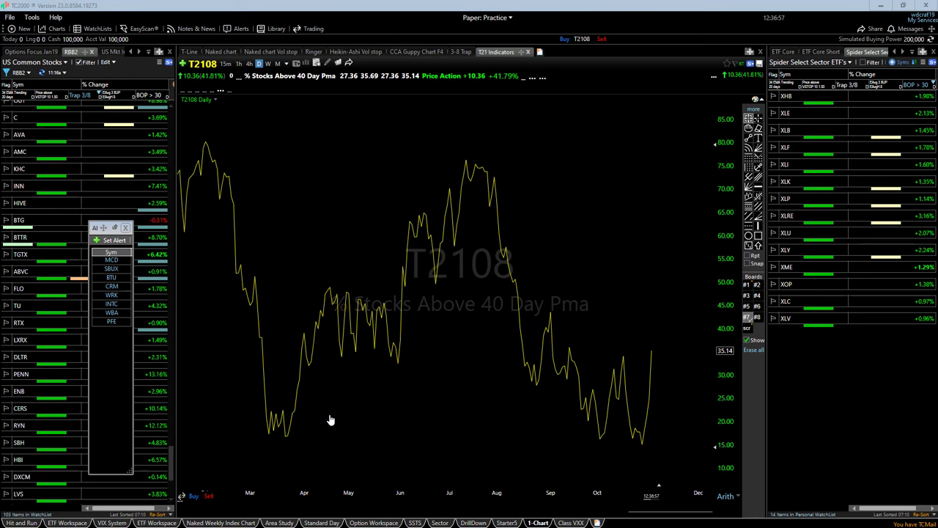
pyautogui.middleClick(673, 356)
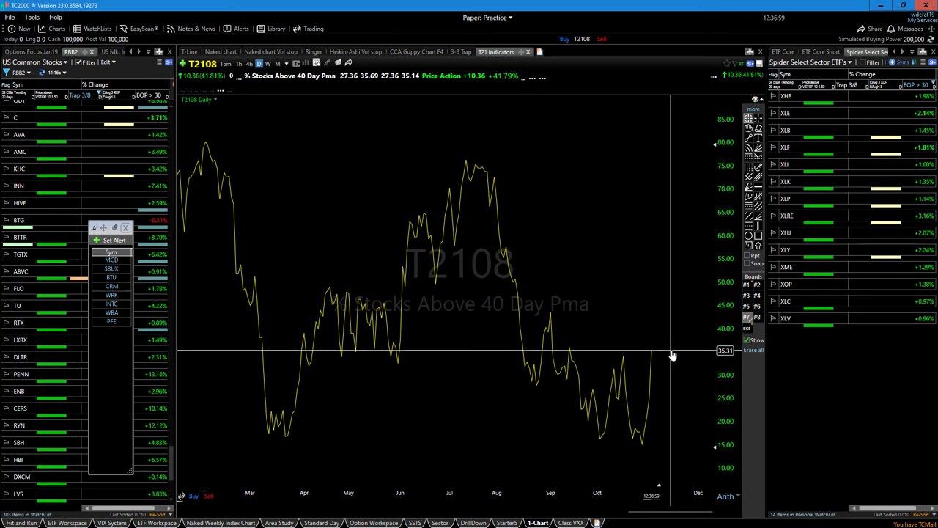
pyautogui.middleClick(668, 353)
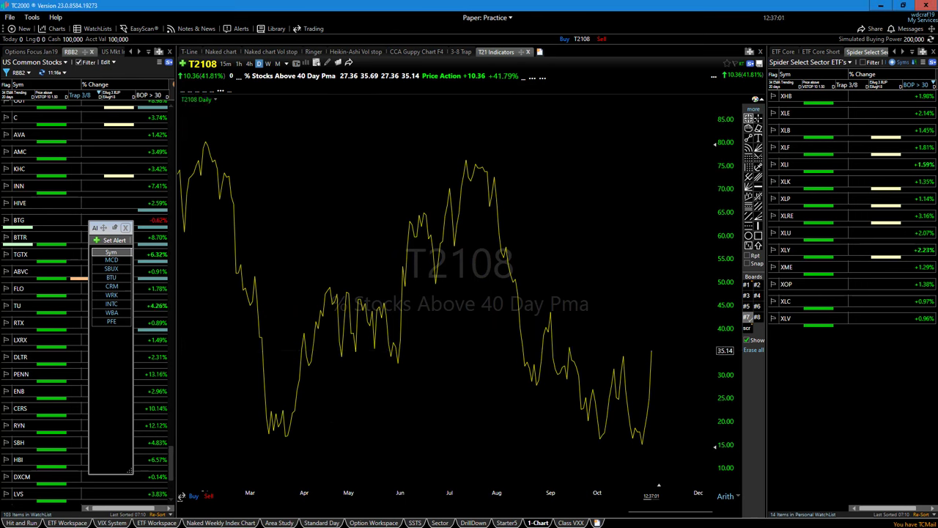
pyautogui.moveTo(535, 299); pyautogui.dragTo(678, 423)
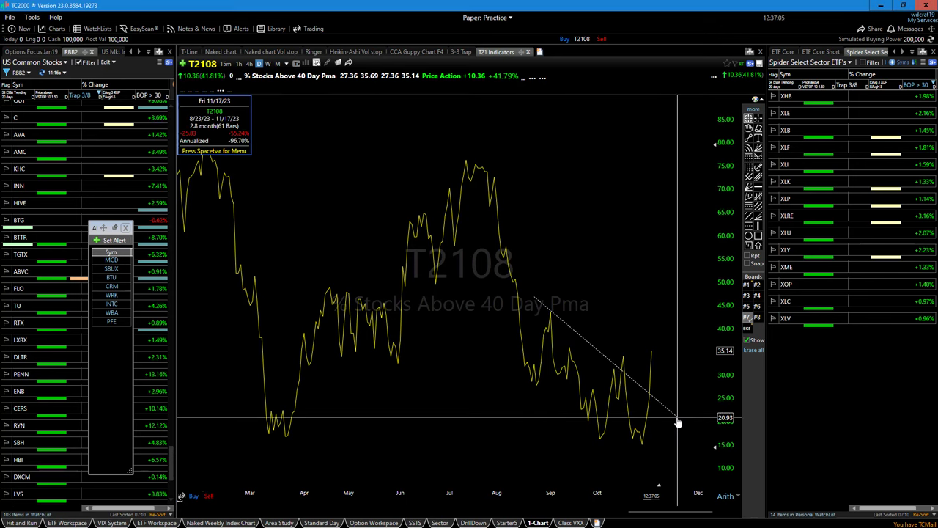
pyautogui.middleClick(678, 423)
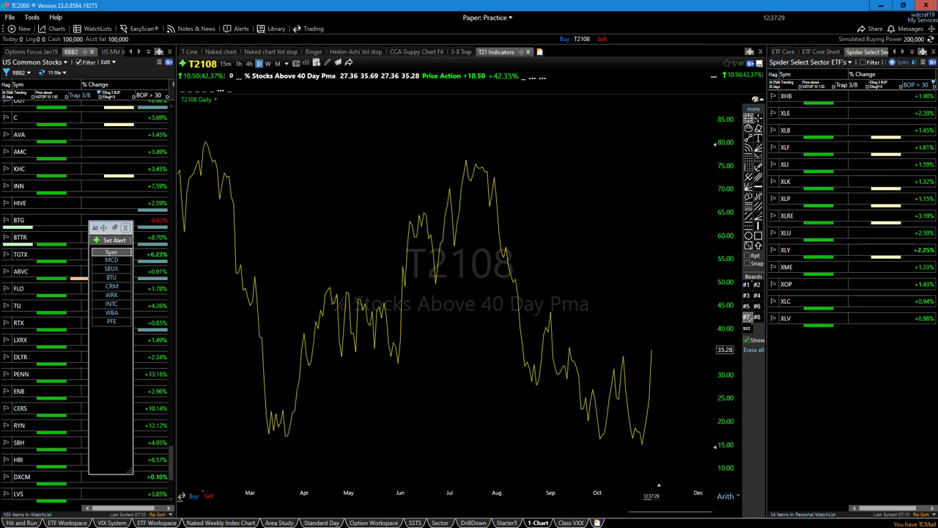
# Draw a horizontal arrow across T2108 just above 30 from late March, with short arrows projecting a pullback and rebound after the latest rise.
pyautogui.moveTo(285, 362)
pyautogui.mouseDown()
pyautogui.moveTo(692, 371)
pyautogui.moveTo(676, 366)
pyautogui.mouseUp()
pyautogui.moveTo(685, 361); pyautogui.dragTo(702, 341)
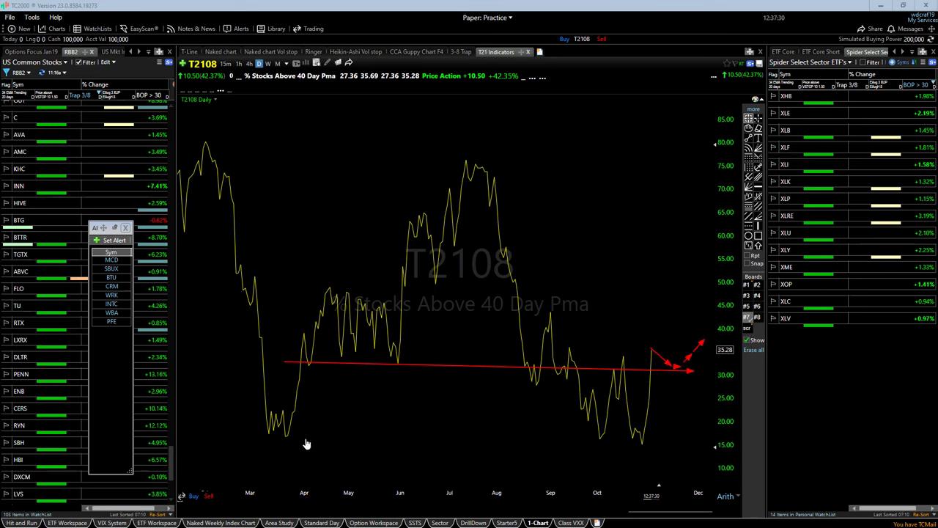
# Point arrows at T2108's early-April dip and at its February and late-July peaks.
pyautogui.moveTo(331, 418); pyautogui.dragTo(310, 365)
pyautogui.moveTo(244, 145); pyautogui.dragTo(231, 175)
pyautogui.moveTo(501, 156); pyautogui.dragTo(497, 178)
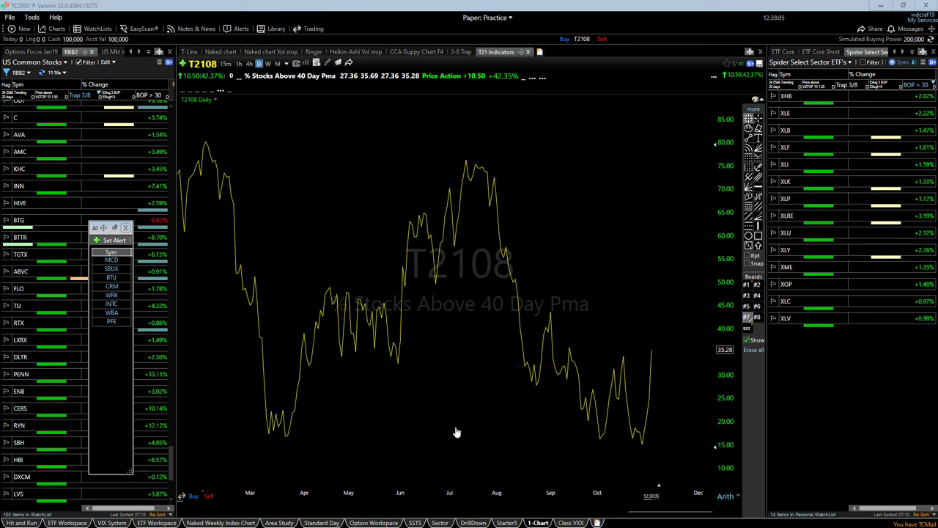
# Load T2107, % Stocks Above 200 Day Pma, on the daily chart.
pyautogui.scroll(2, 416, 414)
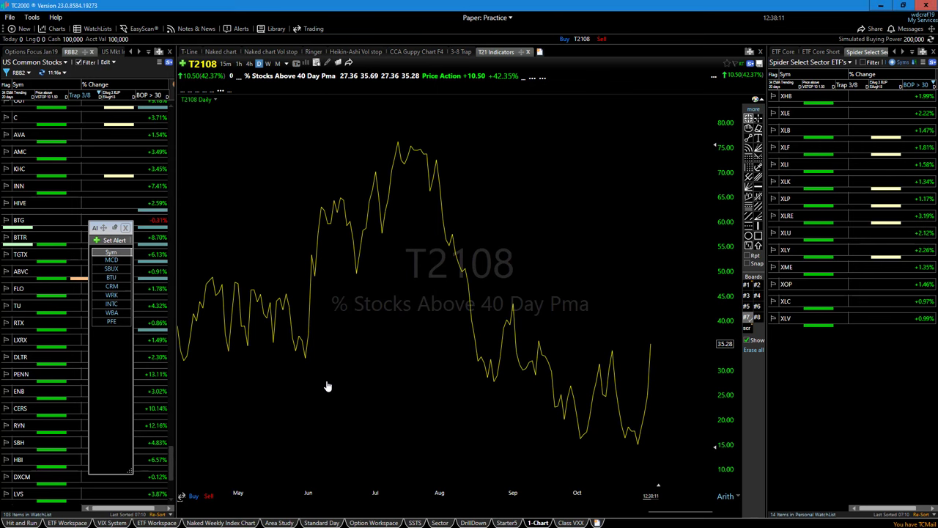
pyautogui.write('t2101')
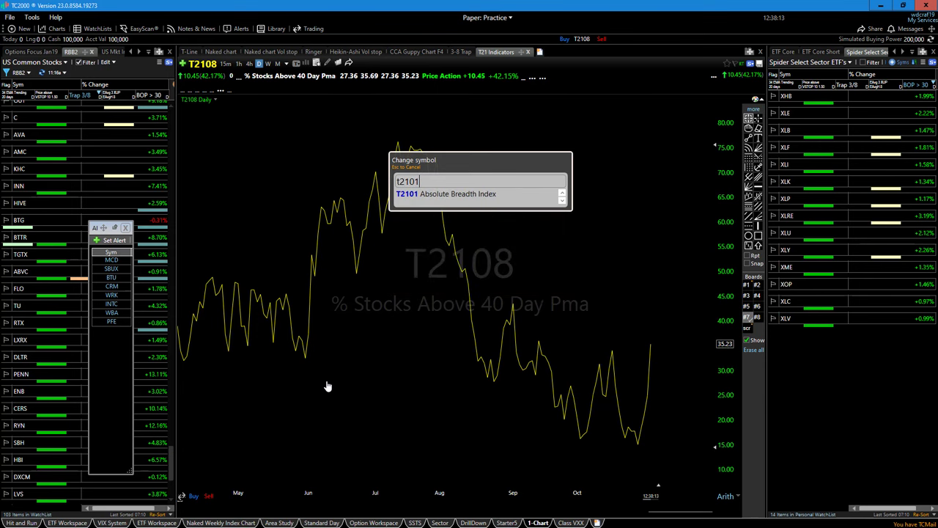
pyautogui.press('BackSpace')
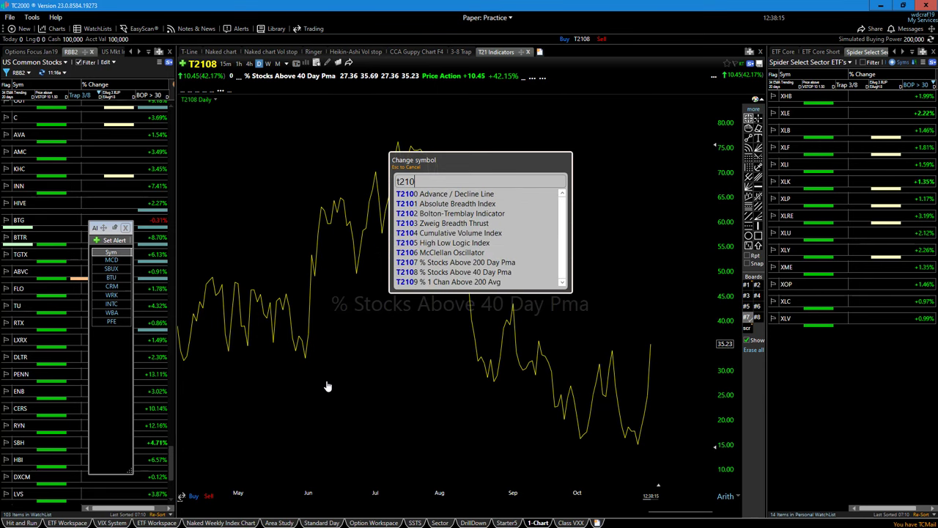
pyautogui.write('7')
pyautogui.press('Return')
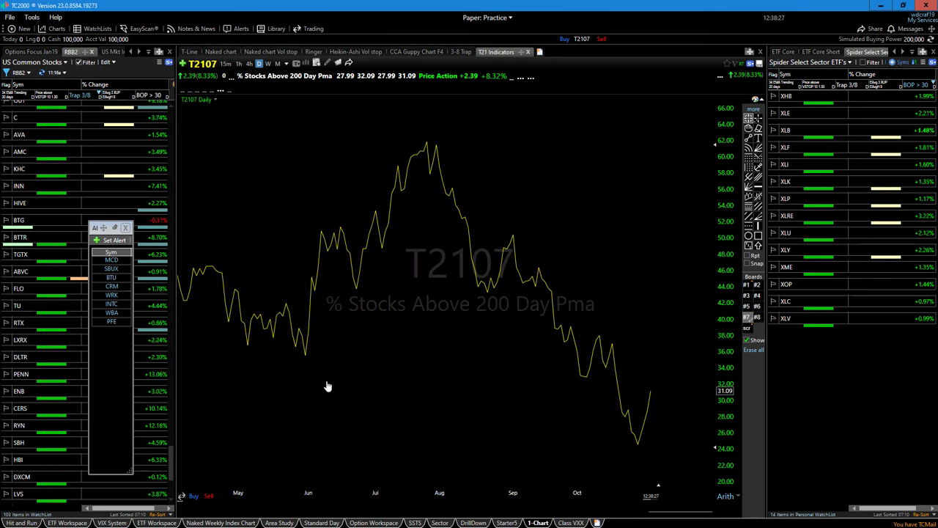
# Draw a downtrend arrow along T2107's highs from the late-July peak past early November, and clear it.
pyautogui.scroll(-3, 454, 390)
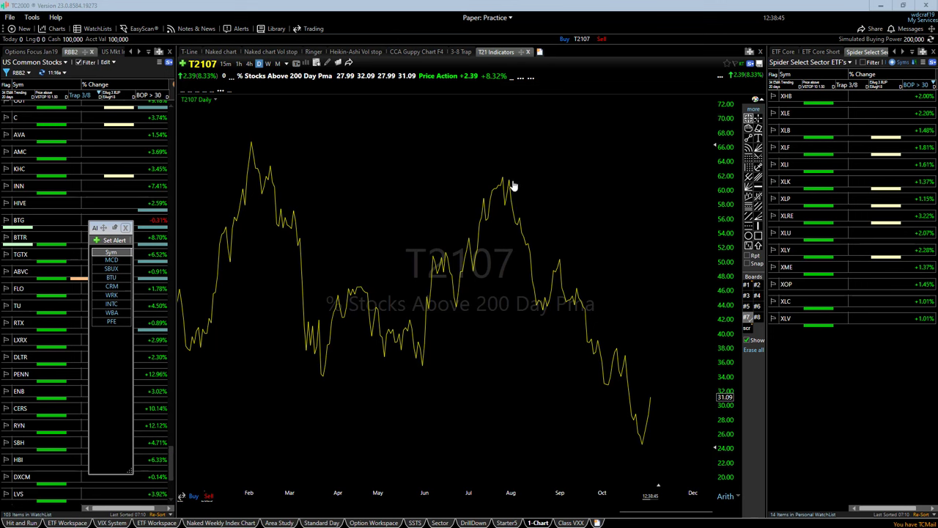
pyautogui.moveTo(504, 174)
pyautogui.mouseDown()
pyautogui.moveTo(578, 247)
pyautogui.moveTo(723, 478)
pyautogui.moveTo(710, 474)
pyautogui.mouseUp()
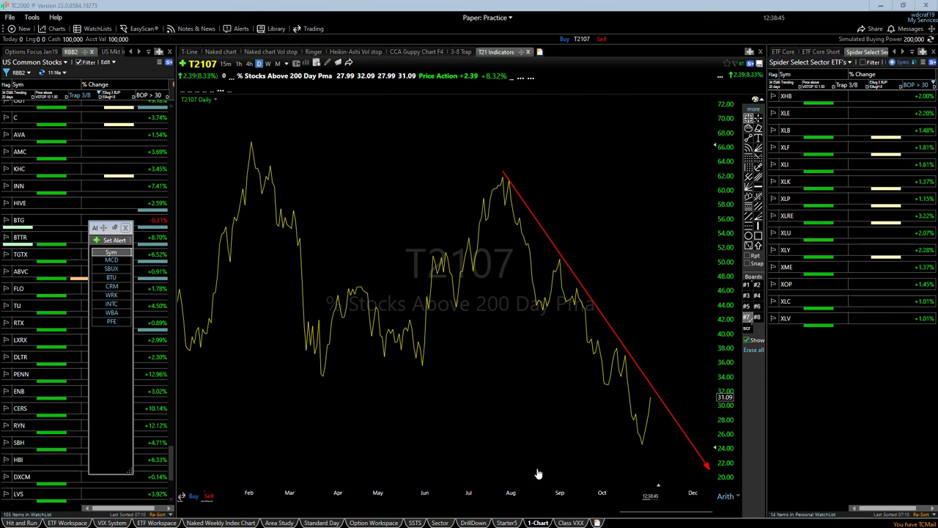
pyautogui.press('Delete')
# Examine T2107 back to autumn 2022 and check its latest level with the crosshair.
pyautogui.scroll(-3, 600, 391)
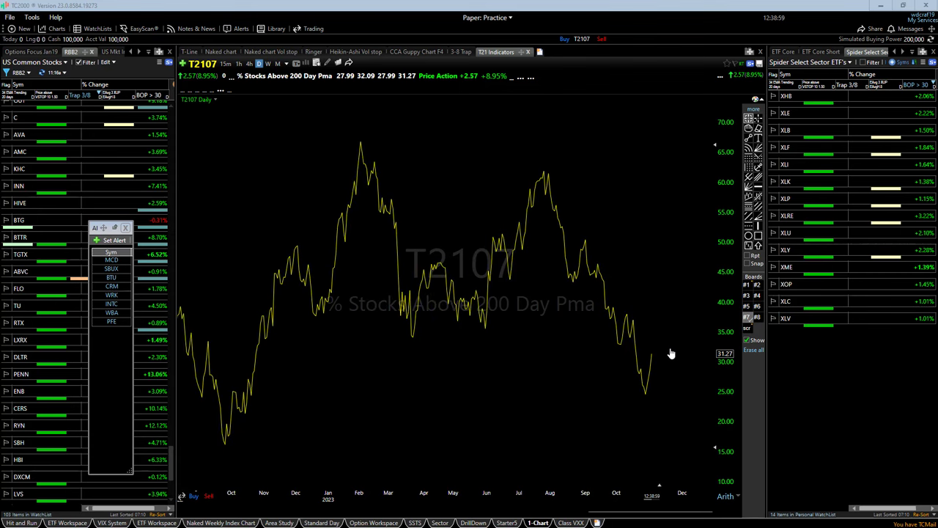
pyautogui.moveTo(671, 354)
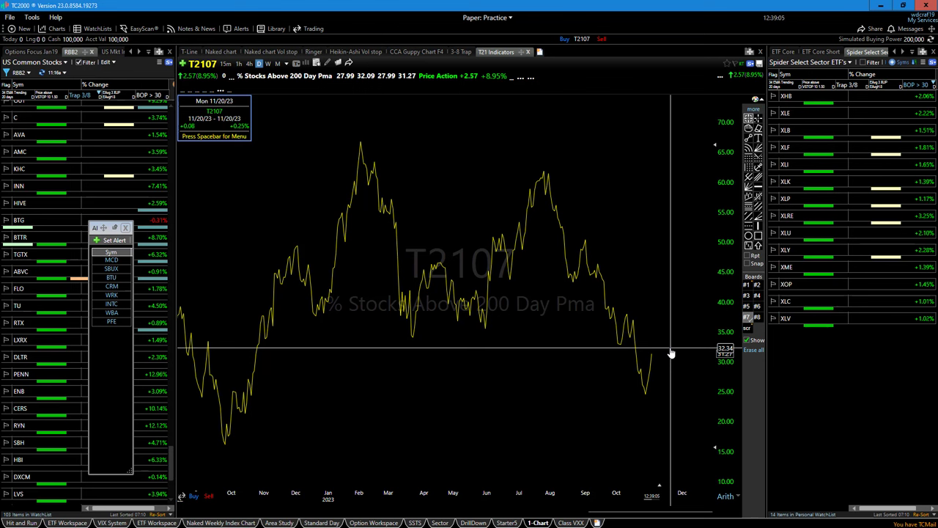
pyautogui.moveTo(671, 353); pyautogui.dragTo(639, 351)
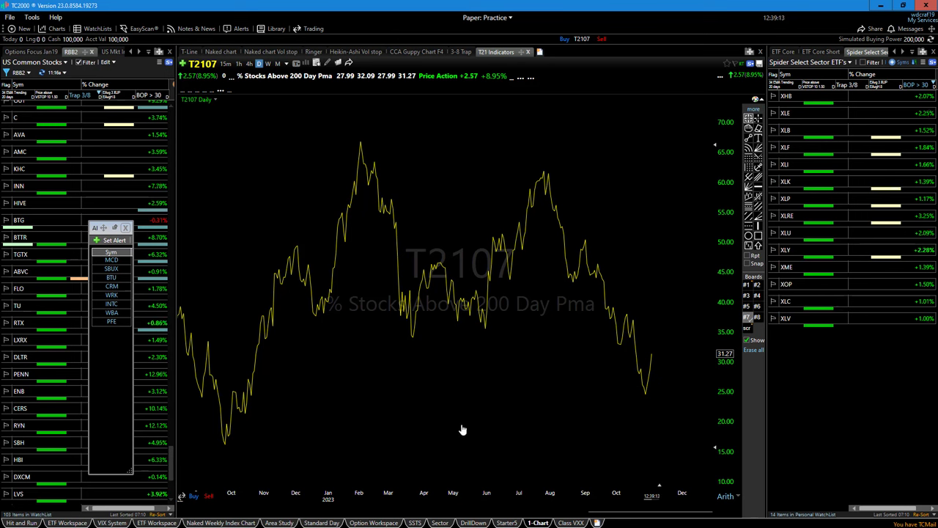
# Trace T2107's stepwise decline since late August and its June rise with arrows, and clear the drawings.
pyautogui.scroll(3, 461, 429)
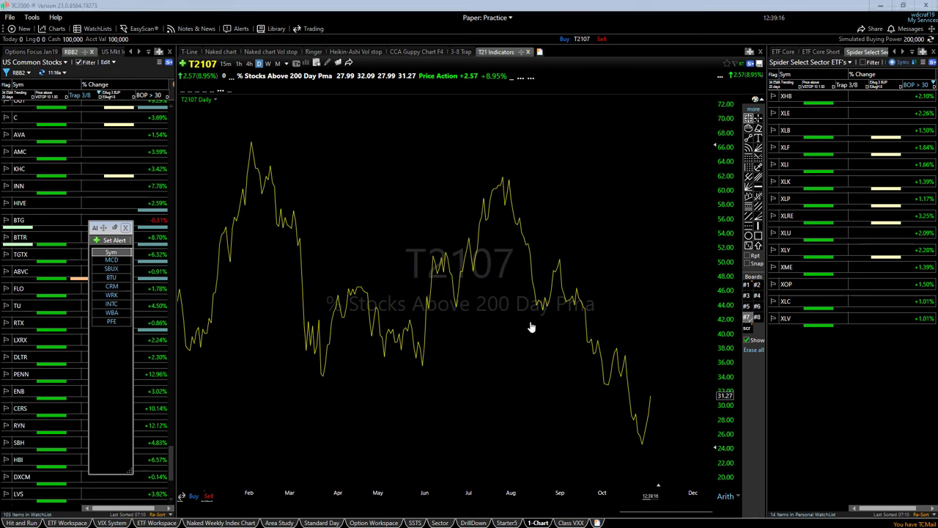
pyautogui.moveTo(530, 321)
pyautogui.mouseDown()
pyautogui.moveTo(558, 264)
pyautogui.moveTo(638, 405)
pyautogui.mouseUp()
pyautogui.moveTo(639, 418); pyautogui.dragTo(654, 440)
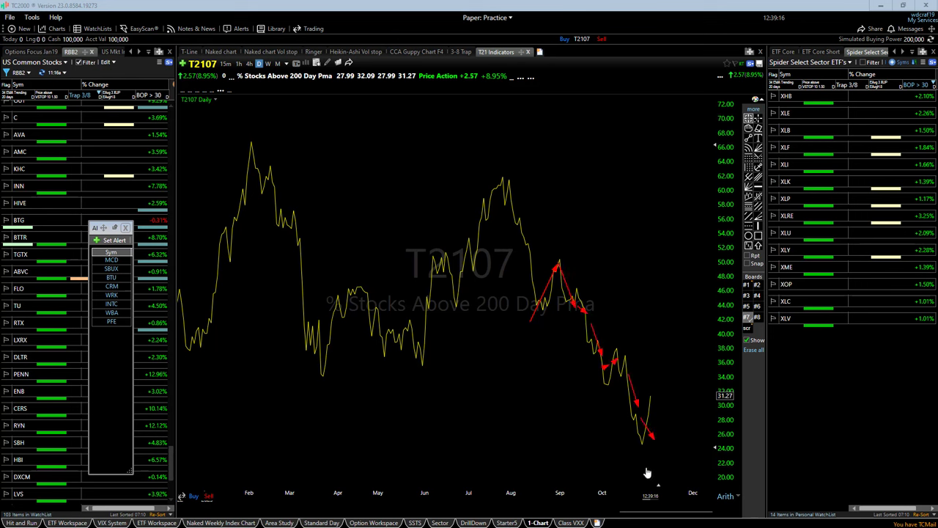
pyautogui.moveTo(415, 359)
pyautogui.mouseDown()
pyautogui.moveTo(422, 299)
pyautogui.moveTo(438, 264)
pyautogui.moveTo(445, 286)
pyautogui.moveTo(463, 272)
pyautogui.mouseUp()
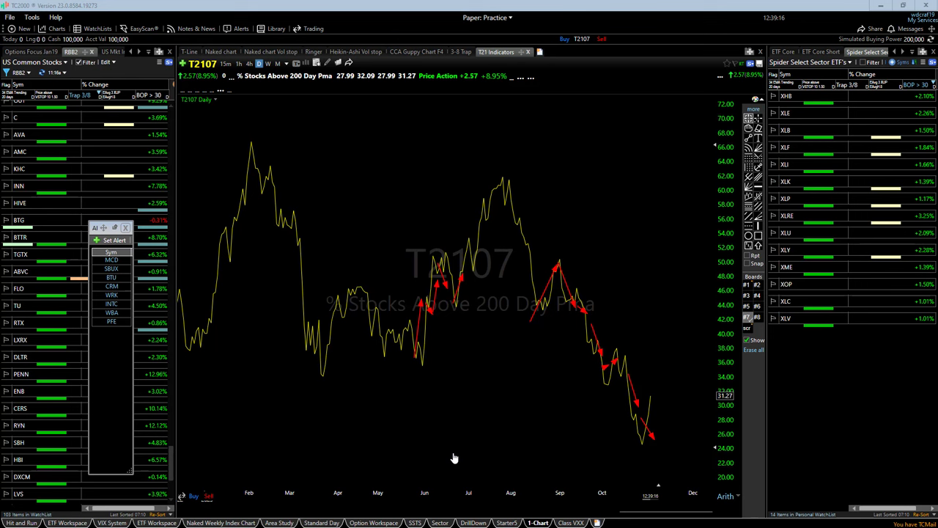
pyautogui.press('Escape')
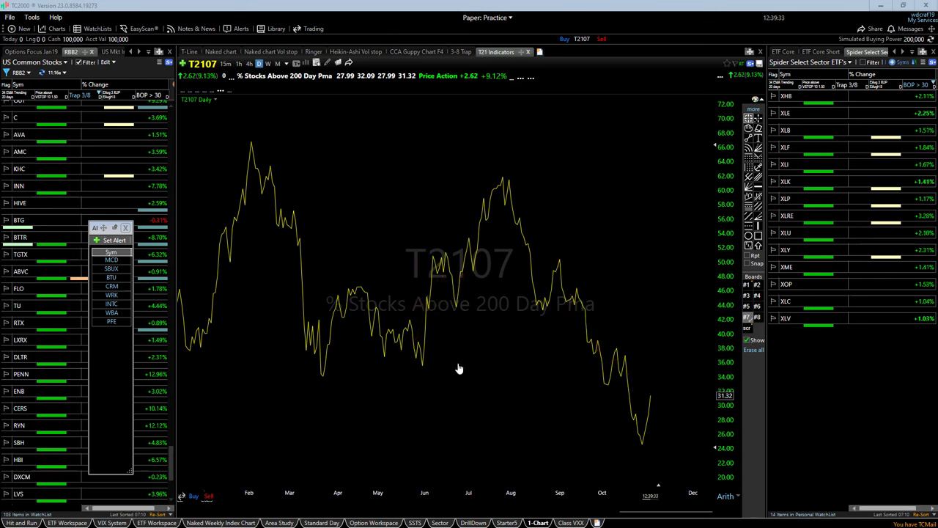
# Load T2101, Absolute Breadth Index, and examine its daily swings since early 2023.
pyautogui.write('t')
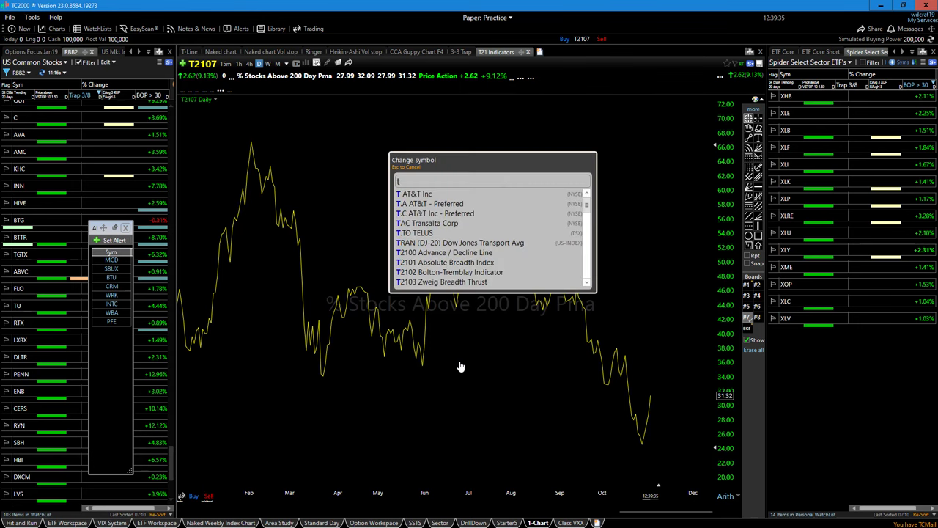
pyautogui.write('2101')
pyautogui.press('Return')
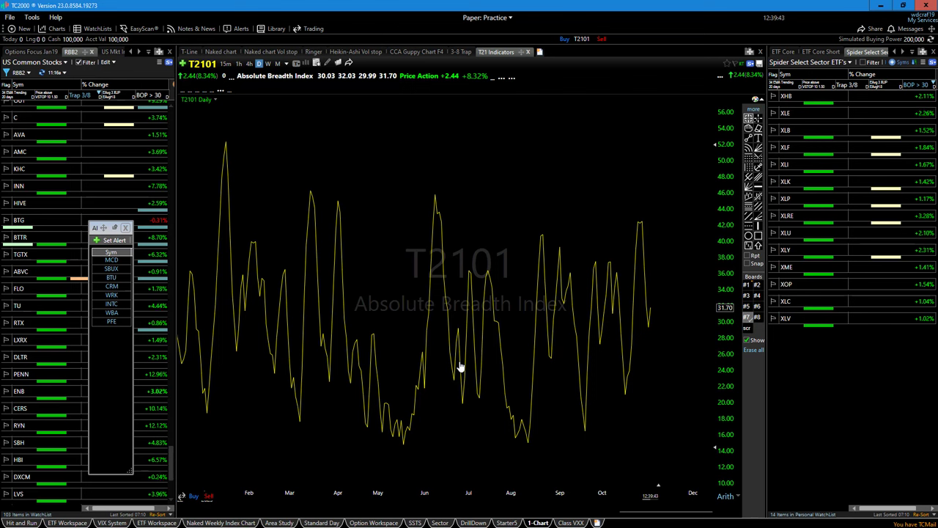
pyautogui.scroll(-2, 429, 349)
pyautogui.scroll(2, 410, 344)
pyautogui.scroll(1, 408, 346)
pyautogui.scroll(-2, 409, 346)
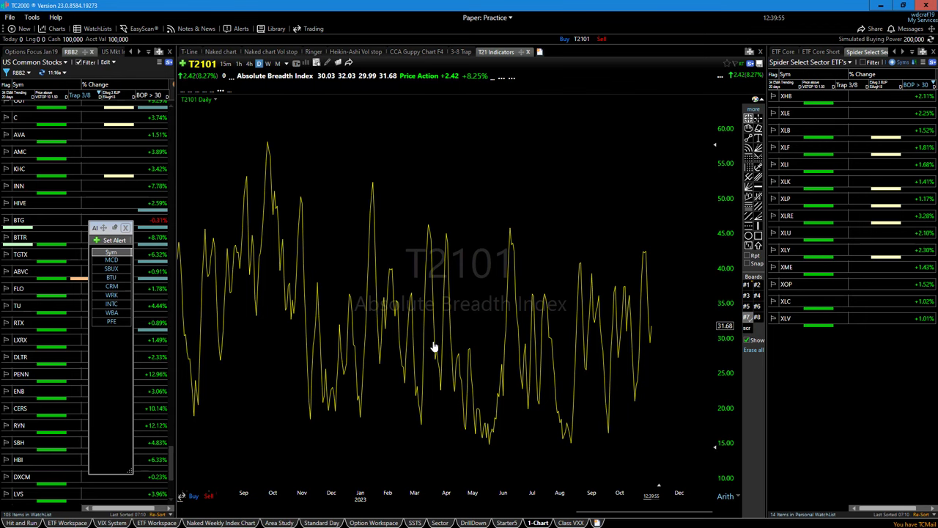
pyautogui.scroll(2, 469, 374)
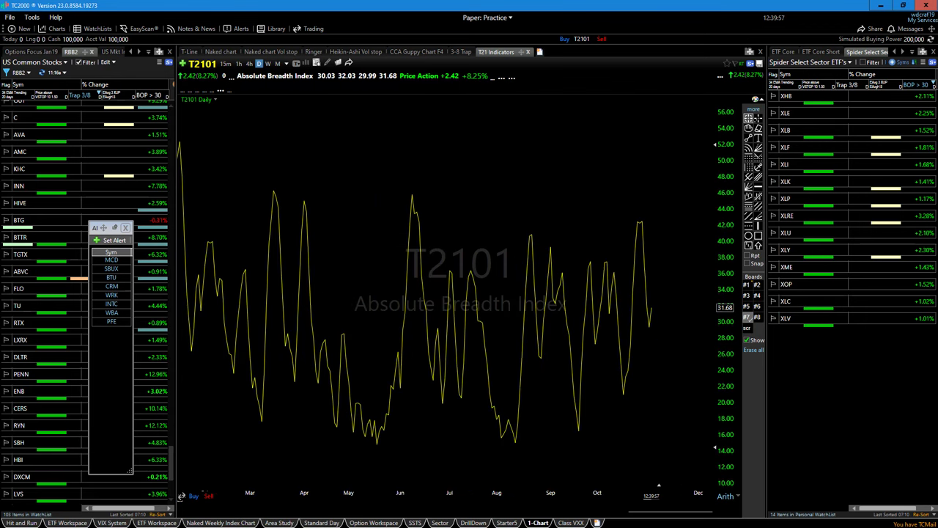
# Mark T2101's late-October surge, its peak and the early-November low with arrows, and clear the drawings.
pyautogui.moveTo(666, 205); pyautogui.dragTo(652, 291)
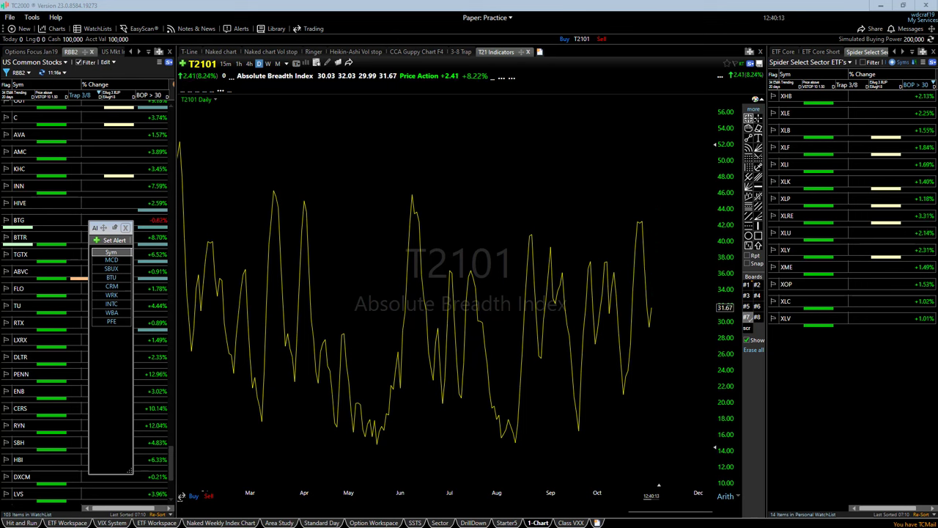
pyautogui.moveTo(673, 368); pyautogui.dragTo(658, 329)
pyautogui.moveTo(586, 226); pyautogui.dragTo(631, 234)
pyautogui.moveTo(630, 371); pyautogui.dragTo(639, 221)
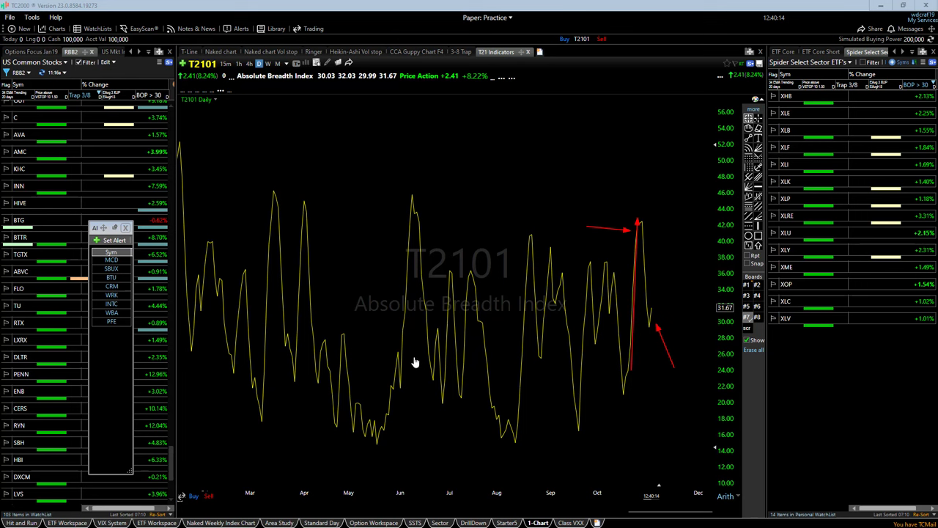
pyautogui.press('Delete')
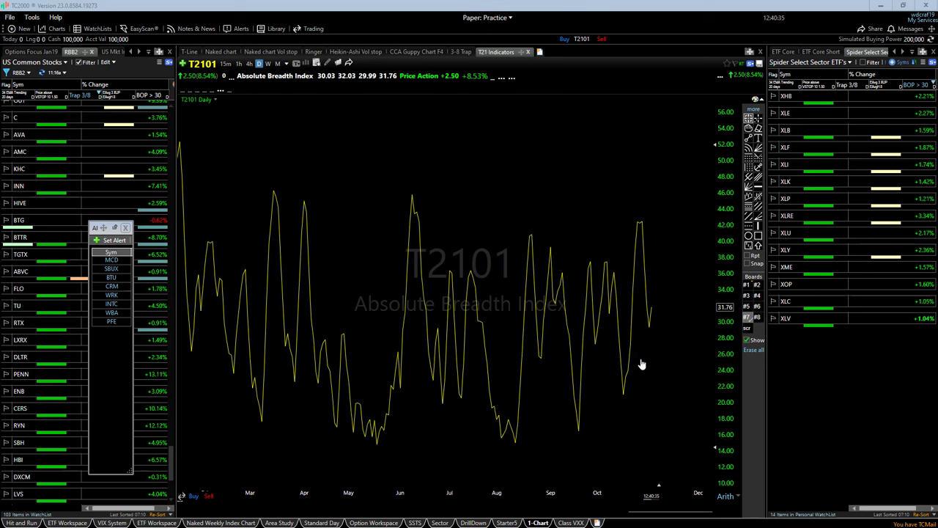
pyautogui.scroll(2, 624, 376)
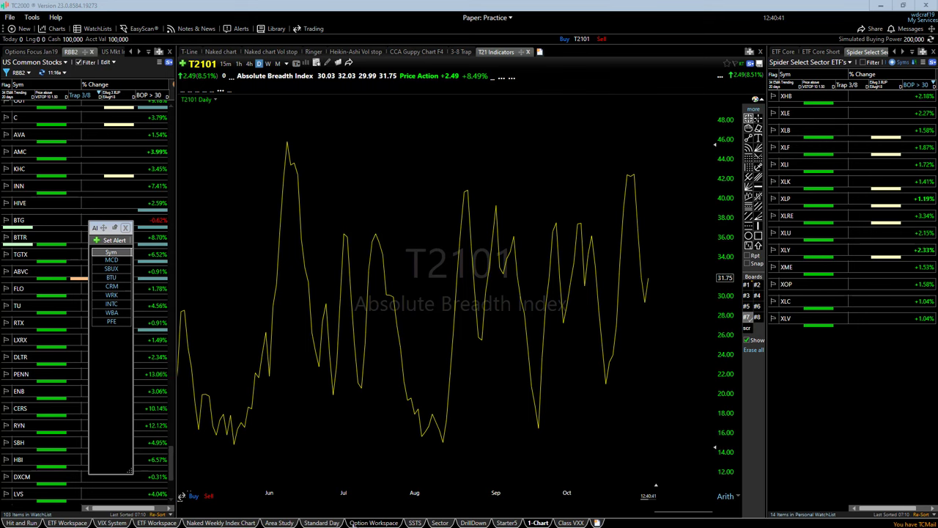
# Trace T2101's declining peaks from mid-2022 through autumn 2023 with a downward arrow, and clear the drawing.
pyautogui.scroll(-3, 382, 485)
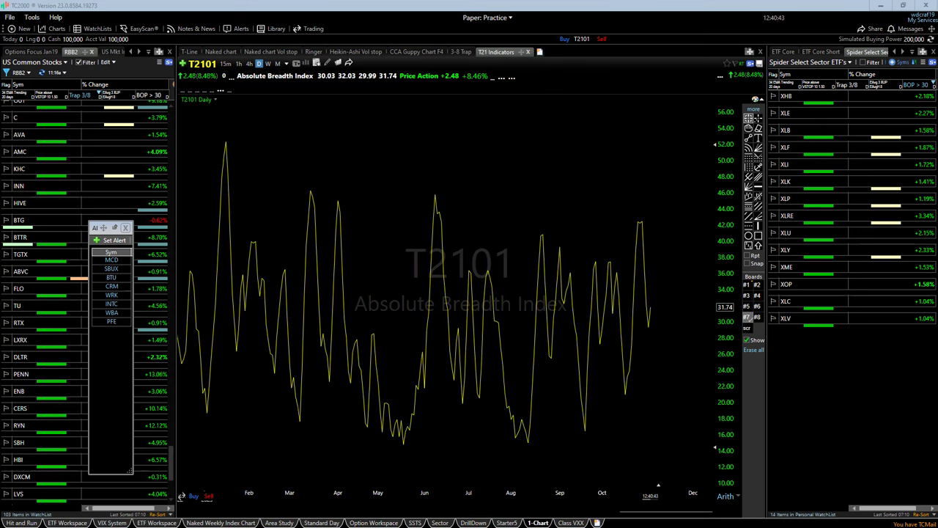
pyautogui.scroll(-3, 413, 325)
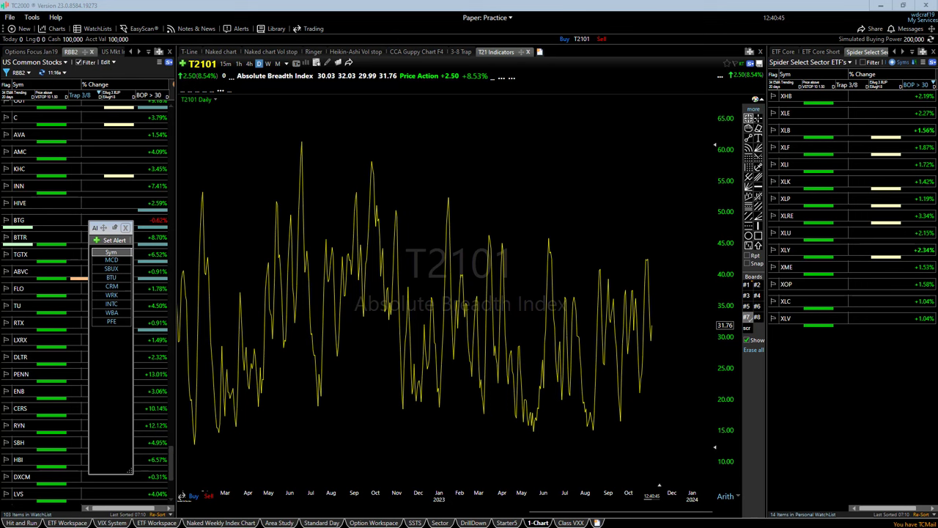
pyautogui.moveTo(298, 139)
pyautogui.mouseDown()
pyautogui.moveTo(649, 276)
pyautogui.moveTo(711, 321)
pyautogui.mouseUp()
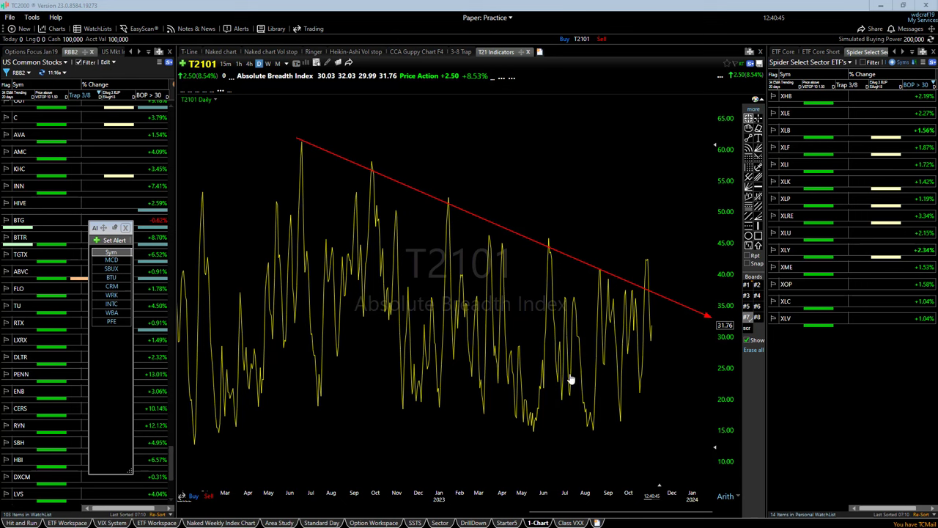
pyautogui.press('Delete')
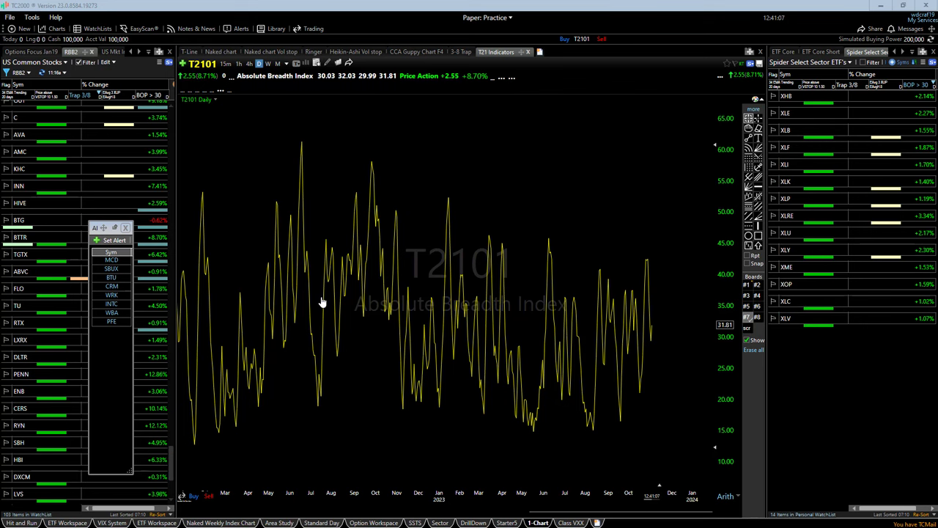
# Load DIA in the Naked chart layout and set it to daily candles.
pyautogui.scroll(2, 547, 280)
pyautogui.scroll(3, 546, 280)
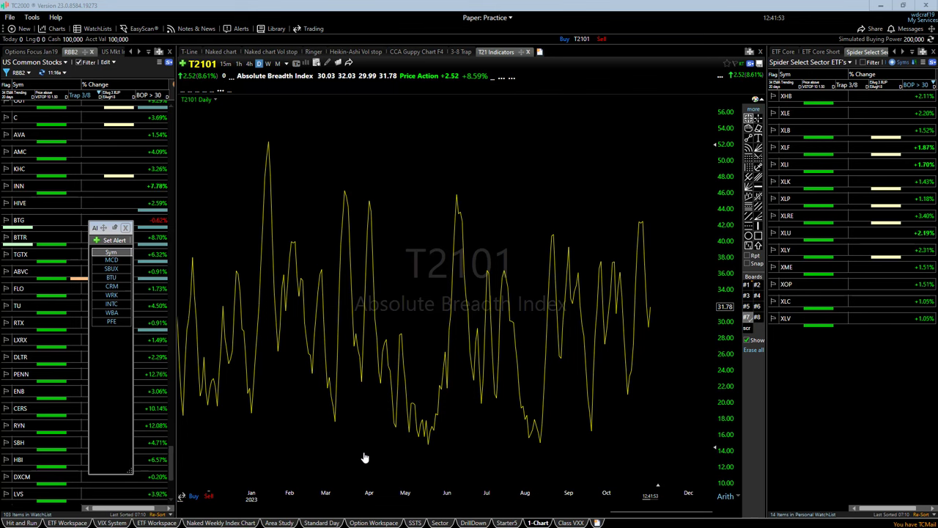
pyautogui.scroll(2, 389, 443)
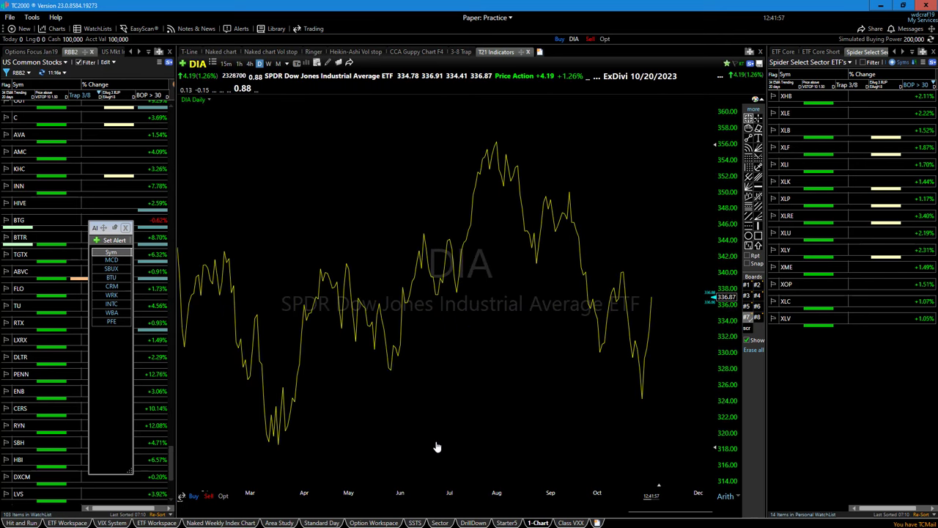
pyautogui.click(214, 51)
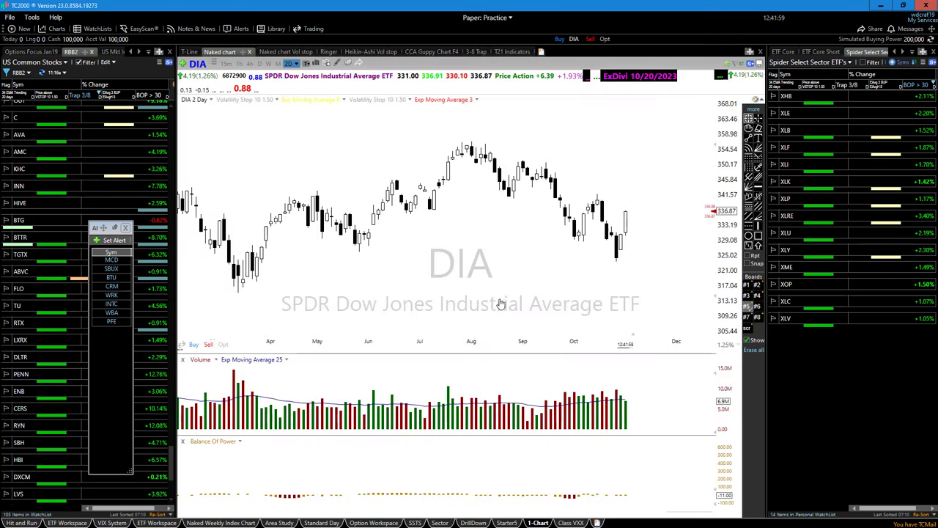
pyautogui.scroll(2, 498, 300)
pyautogui.scroll(3, 501, 303)
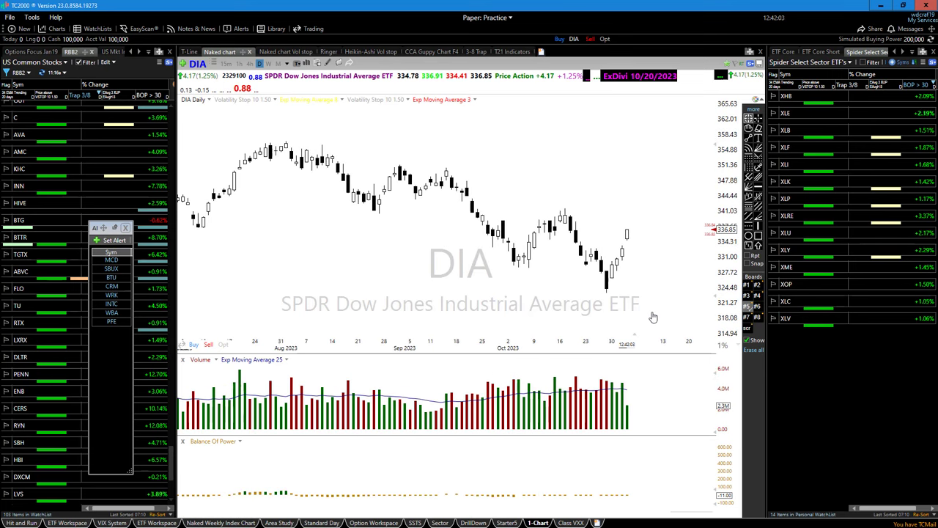
# Mark DIA's downtrend from the late-July peak and its rebound from the late-October low with arrows, and clear the drawings.
pyautogui.scroll(-2, 496, 313)
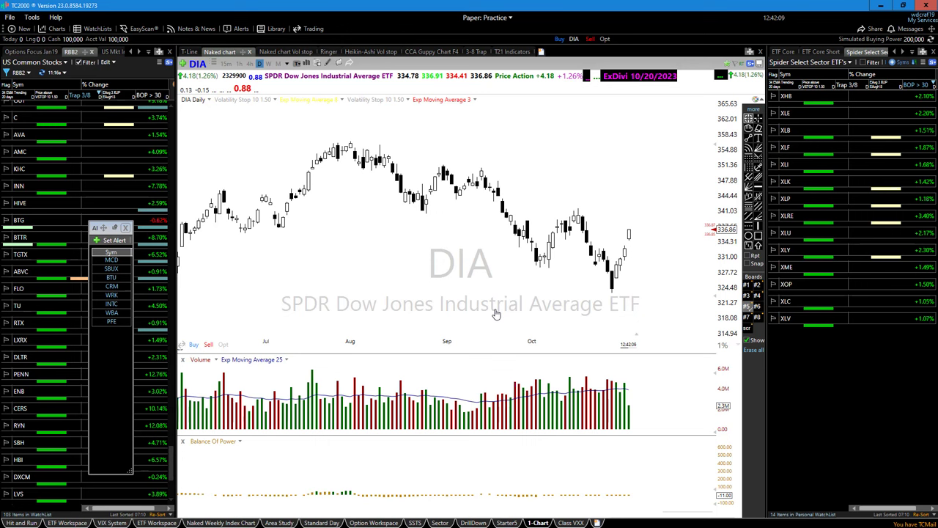
pyautogui.scroll(-3, 478, 308)
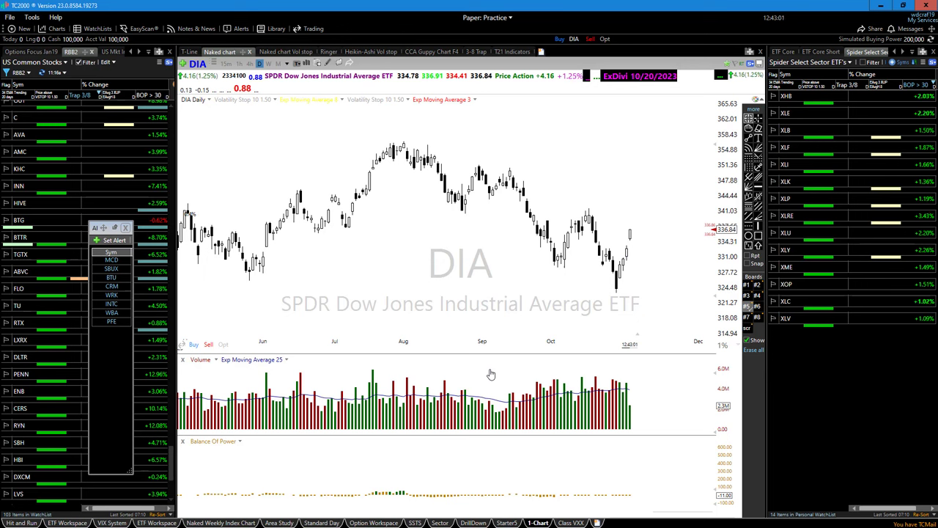
pyautogui.scroll(-1, 419, 326)
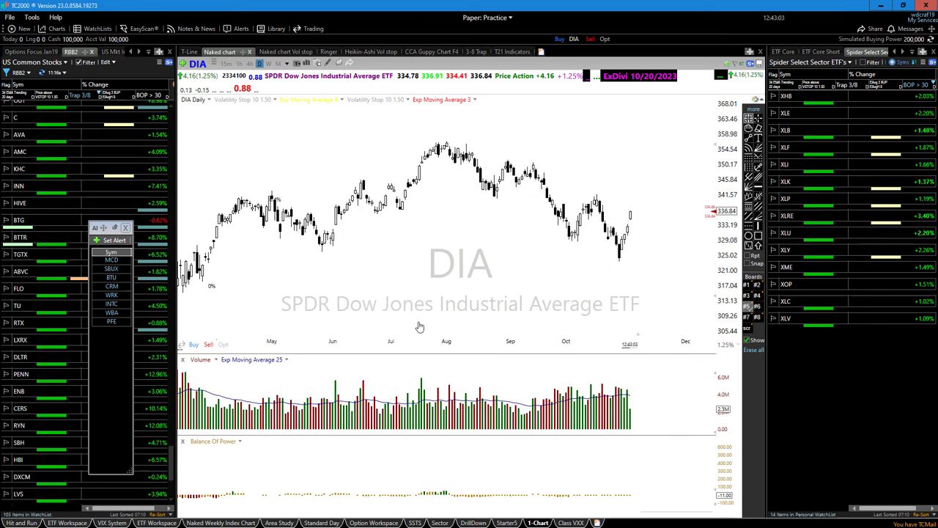
pyautogui.scroll(1, 419, 326)
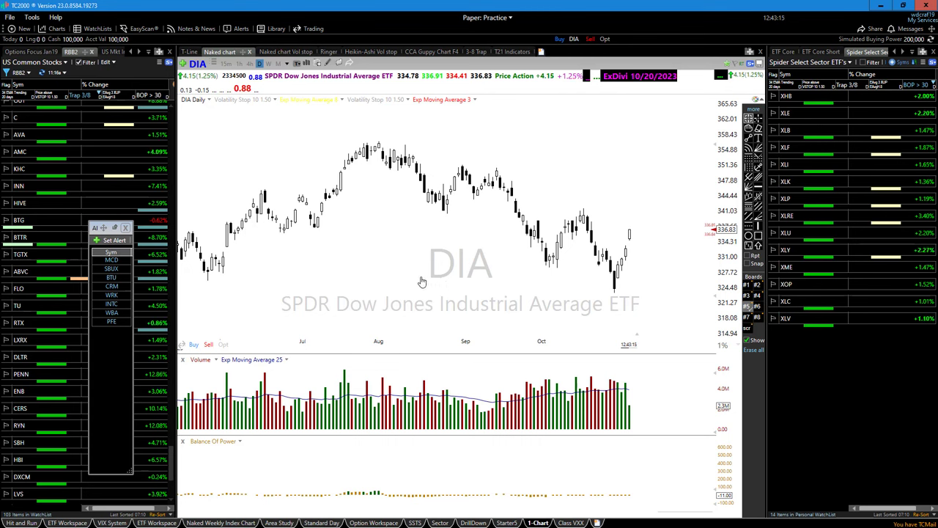
pyautogui.scroll(-2, 421, 282)
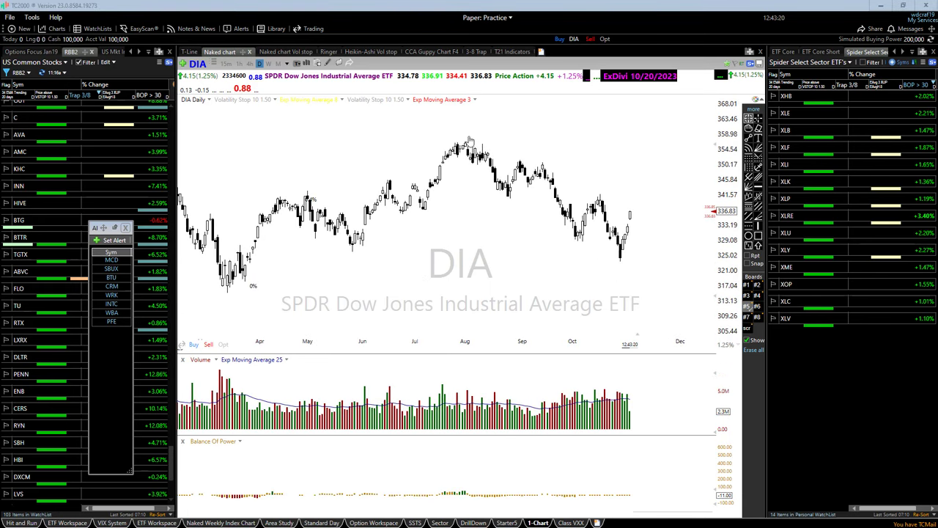
pyautogui.moveTo(469, 137); pyautogui.dragTo(639, 204)
pyautogui.moveTo(694, 236); pyautogui.dragTo(703, 250)
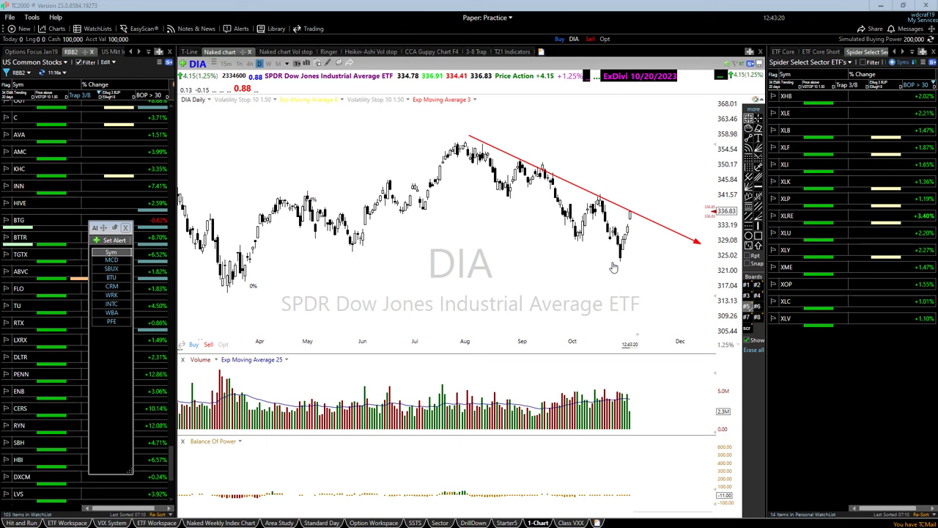
pyautogui.moveTo(618, 258)
pyautogui.mouseDown()
pyautogui.moveTo(632, 205)
pyautogui.moveTo(662, 220)
pyautogui.moveTo(668, 204)
pyautogui.mouseUp()
pyautogui.press('Delete')
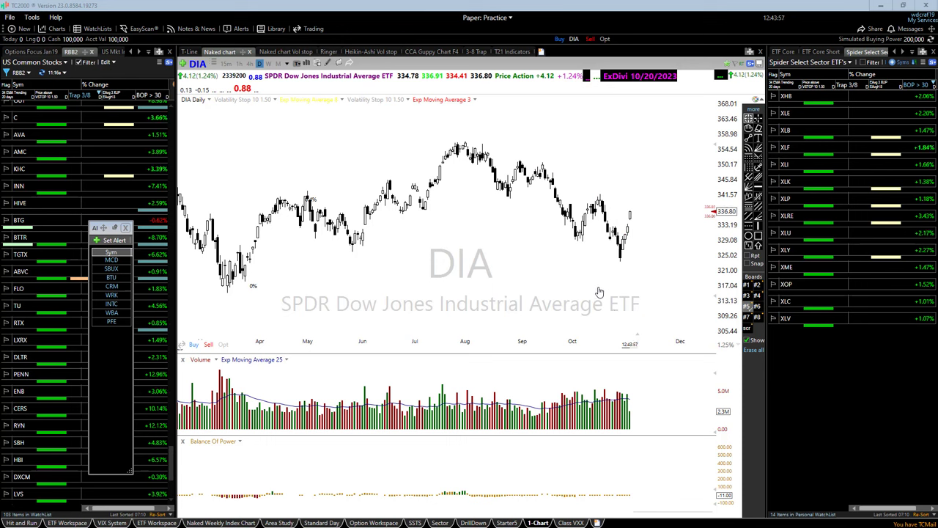
# Mark DIA's August-to-October 2022 decline and its October reversal with arrows, and clear the drawings.
pyautogui.scroll(-2, 546, 288)
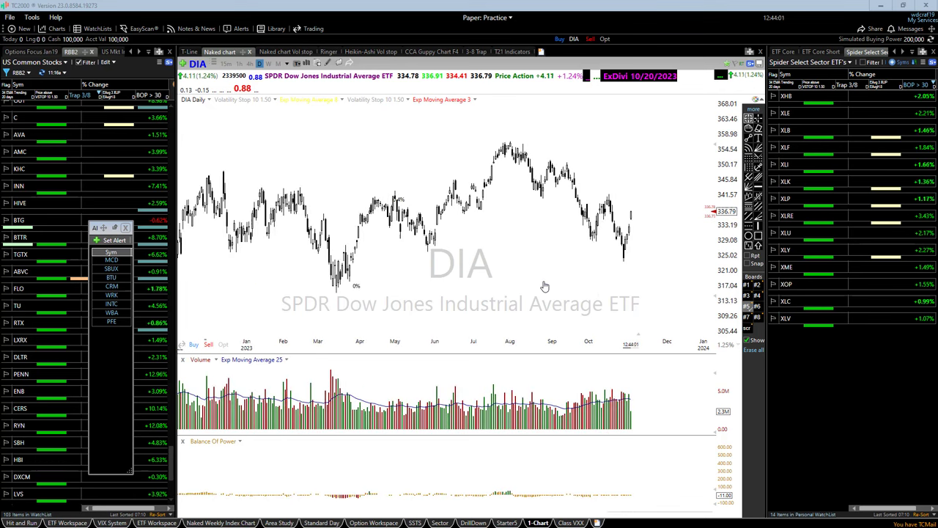
pyautogui.scroll(-2, 554, 279)
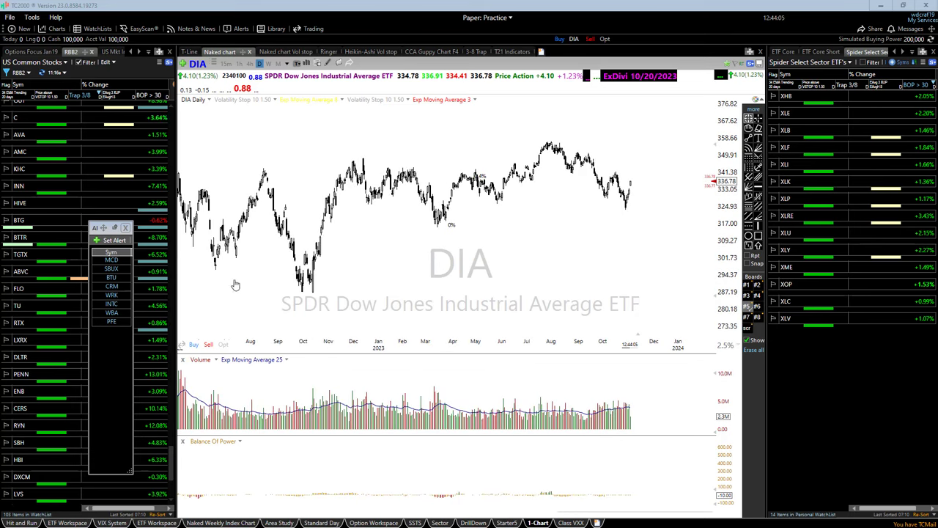
pyautogui.moveTo(264, 169)
pyautogui.mouseDown()
pyautogui.moveTo(331, 282)
pyautogui.moveTo(321, 255)
pyautogui.mouseUp()
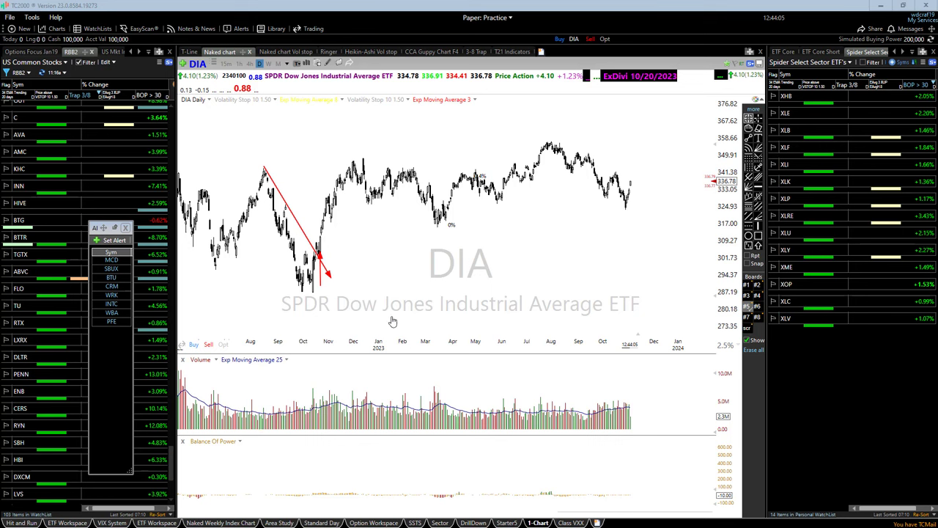
pyautogui.press('Delete')
# Switch DIA to the T-Line chart and show drawing board #5 to examine recent candles against the moving averages.
pyautogui.scroll(2, 396, 286)
pyautogui.scroll(1, 383, 286)
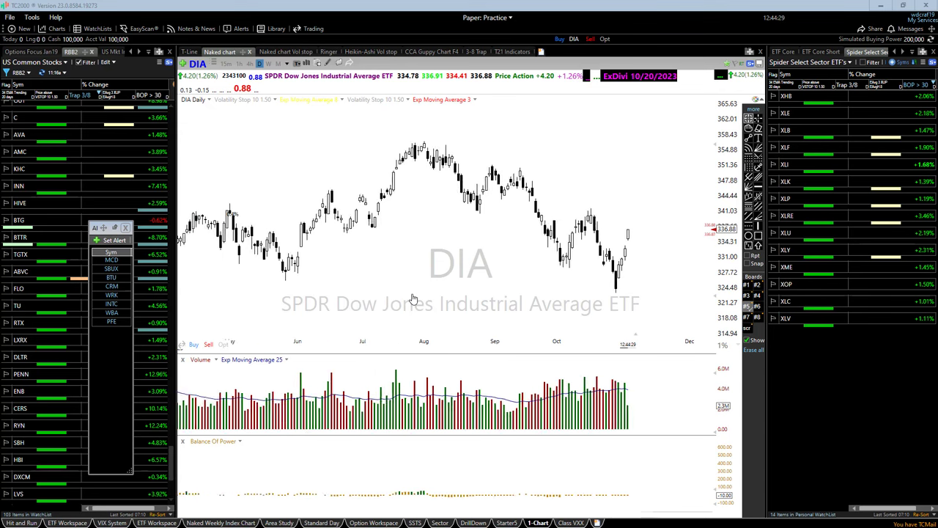
pyautogui.scroll(-1, 413, 300)
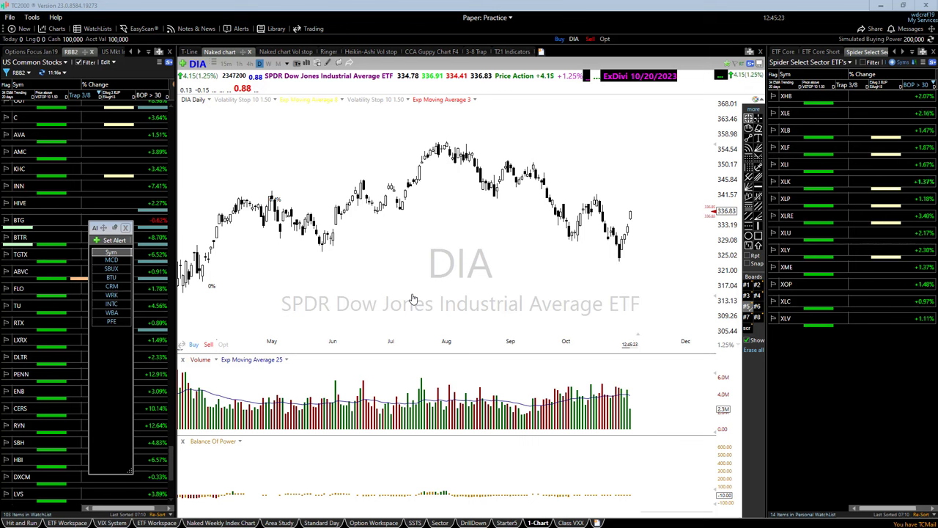
pyautogui.scroll(2, 498, 301)
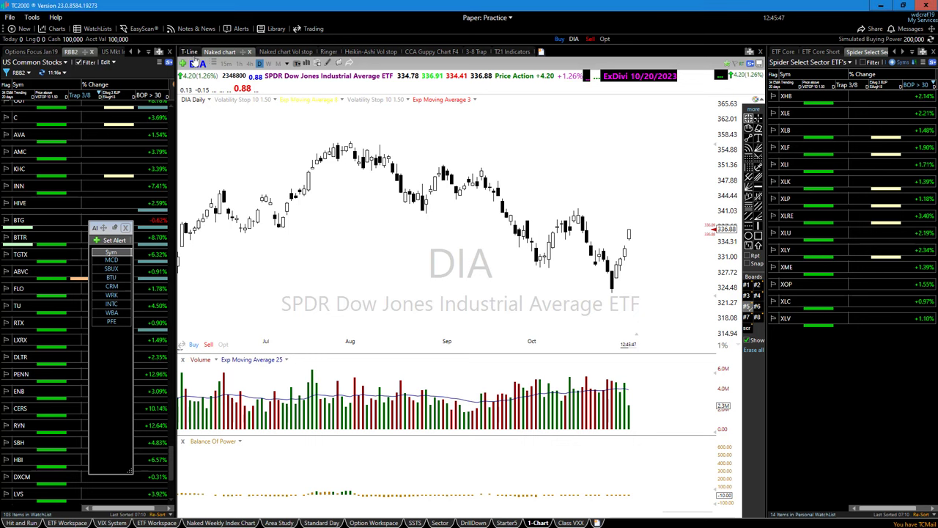
pyautogui.click(190, 52)
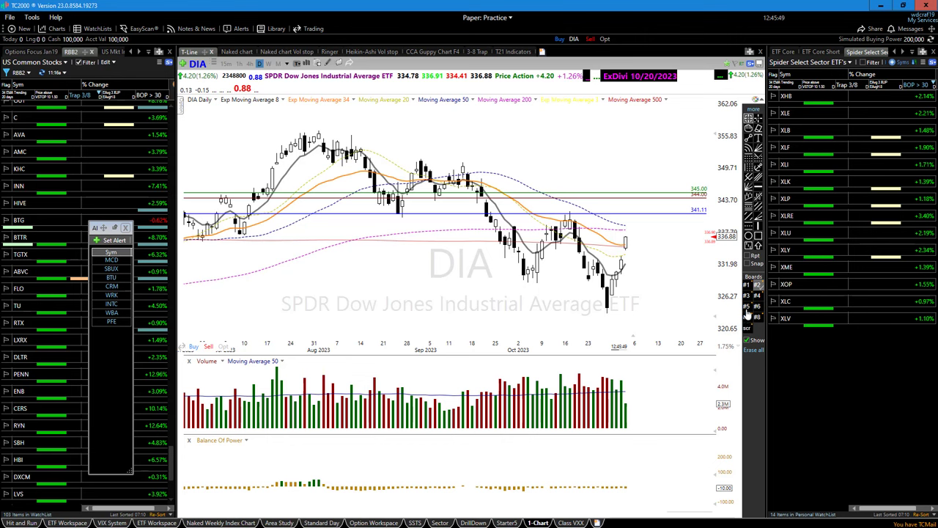
pyautogui.scroll(2, 510, 321)
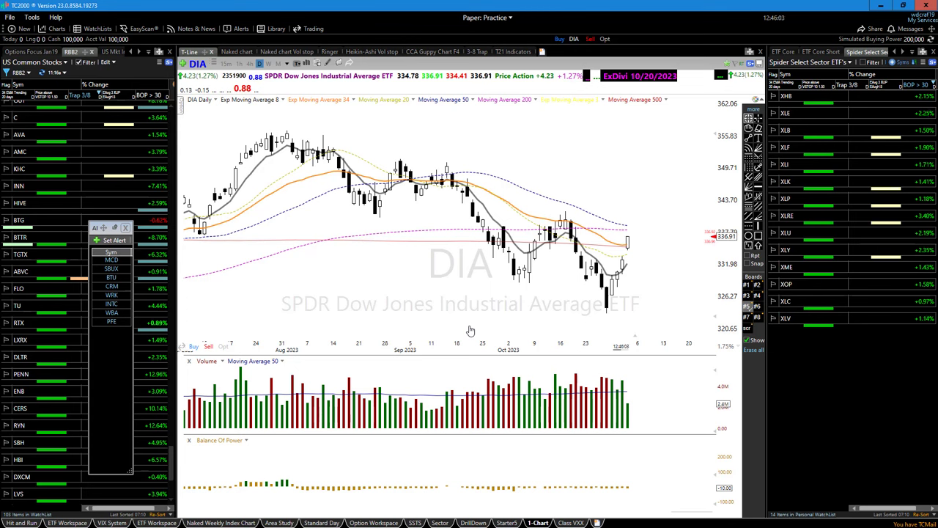
pyautogui.scroll(1, 471, 330)
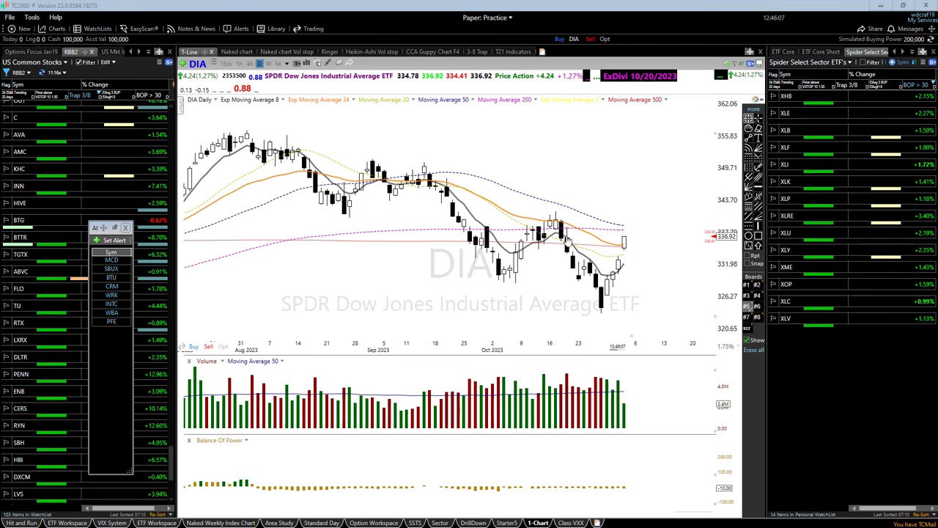
pyautogui.moveTo(504, 245)
pyautogui.mouseDown()
pyautogui.moveTo(688, 236)
pyautogui.moveTo(424, 233)
pyautogui.moveTo(676, 237)
pyautogui.moveTo(499, 233)
pyautogui.mouseUp()
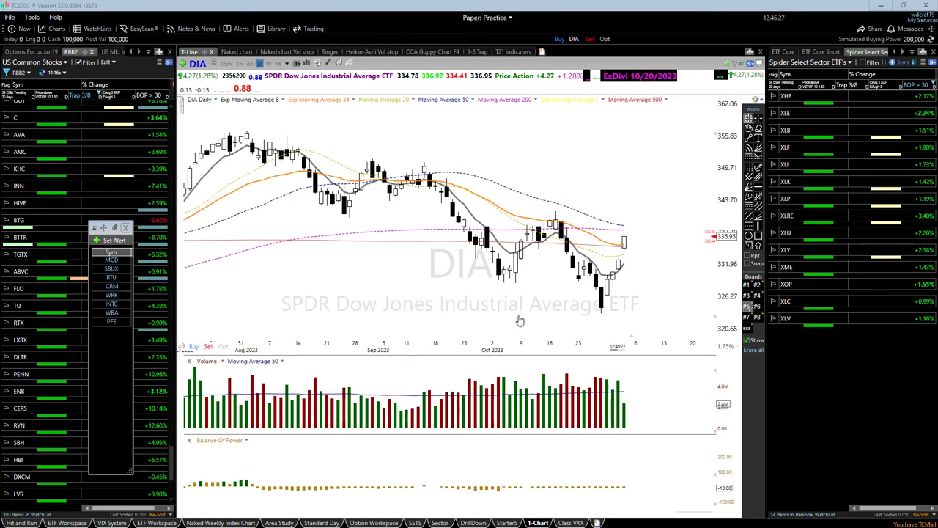
# Show drawing board #2, mark DIA's mid-October resistance, descending trendline and recent price action with arrows, and clear the arrows.
pyautogui.click(756, 285)
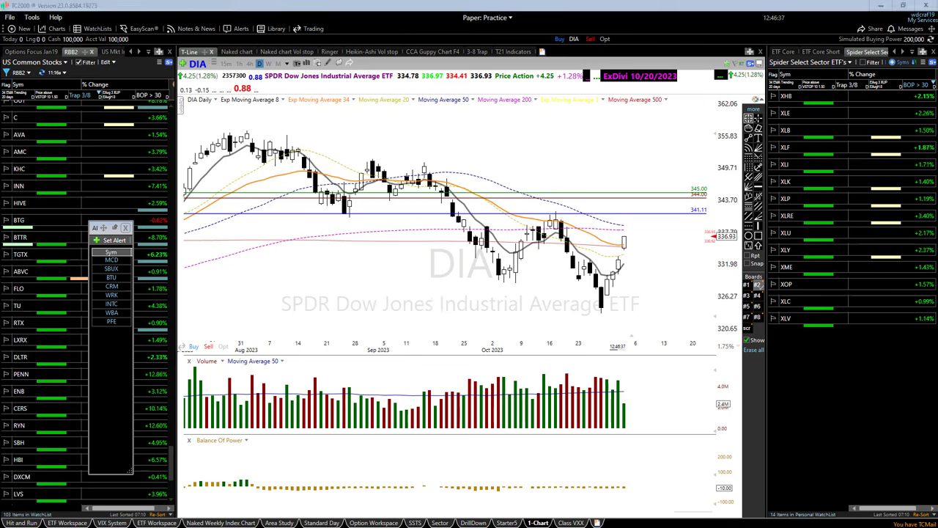
pyautogui.moveTo(549, 226); pyautogui.dragTo(682, 226)
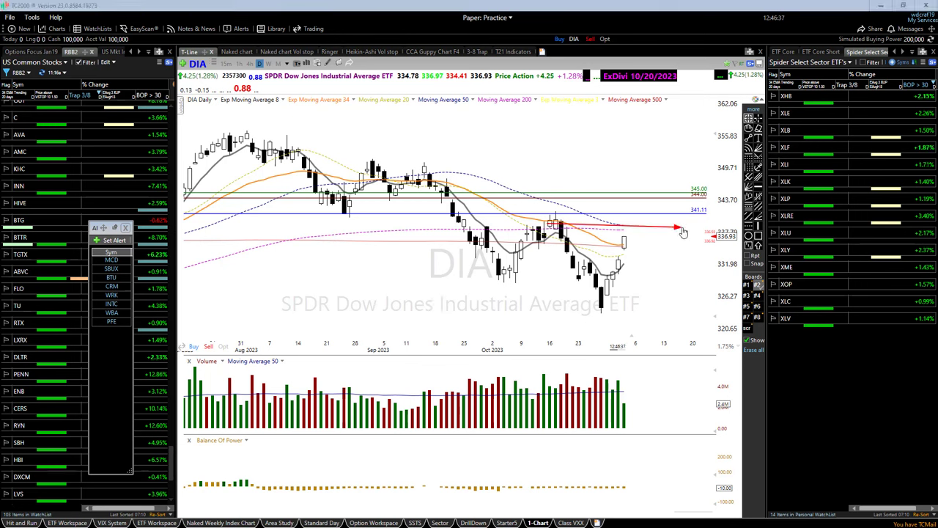
pyautogui.moveTo(251, 121); pyautogui.dragTo(731, 266)
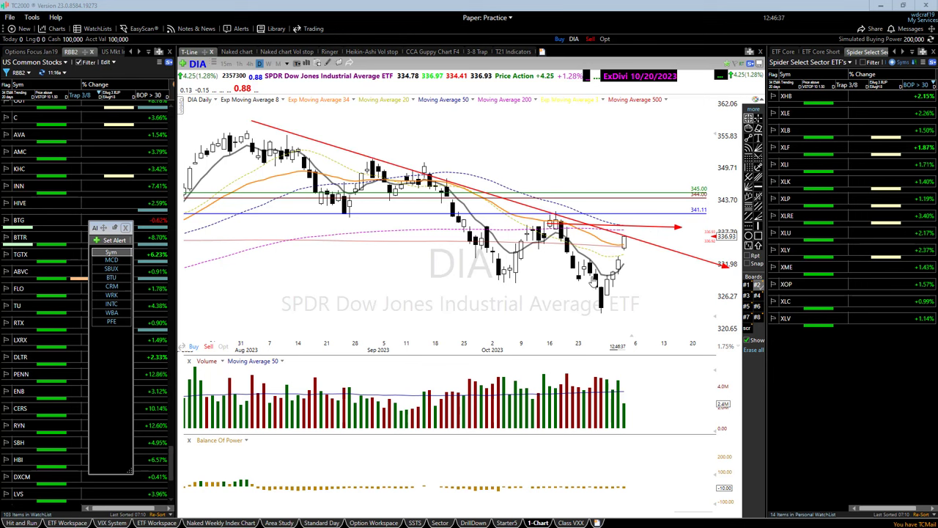
pyautogui.moveTo(606, 273)
pyautogui.mouseDown()
pyautogui.moveTo(623, 242)
pyautogui.moveTo(679, 261)
pyautogui.mouseUp()
pyautogui.press('Delete')
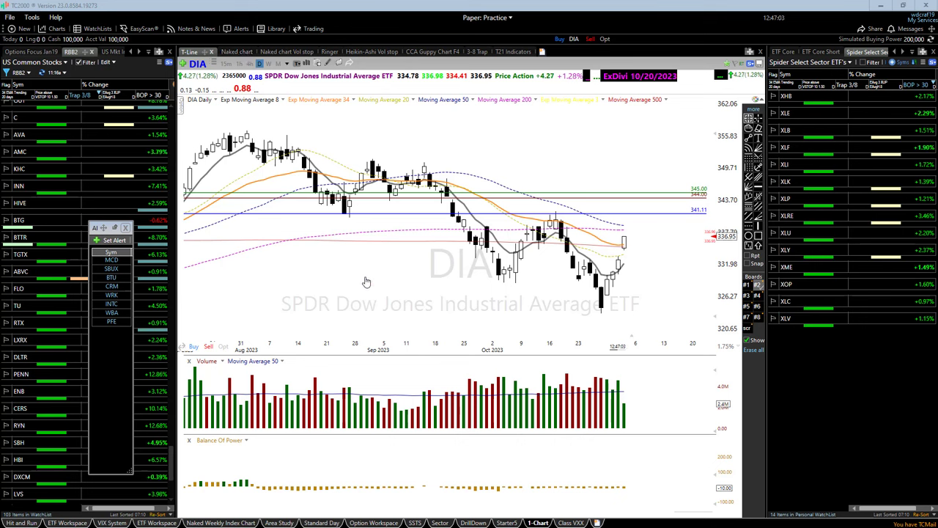
# Return DIA to drawing board #5 and examine its August-to-November price action against the moving averages.
pyautogui.scroll(-4, 370, 288)
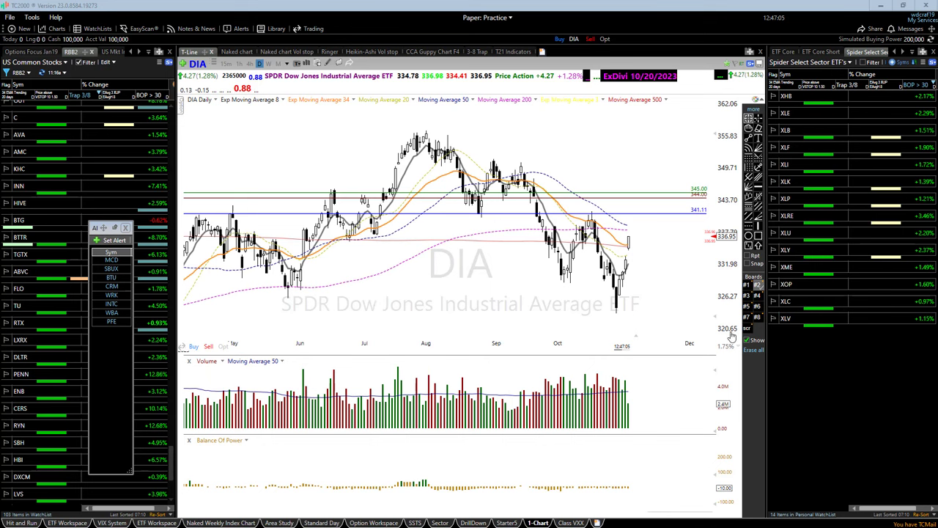
pyautogui.scroll(2, 460, 293)
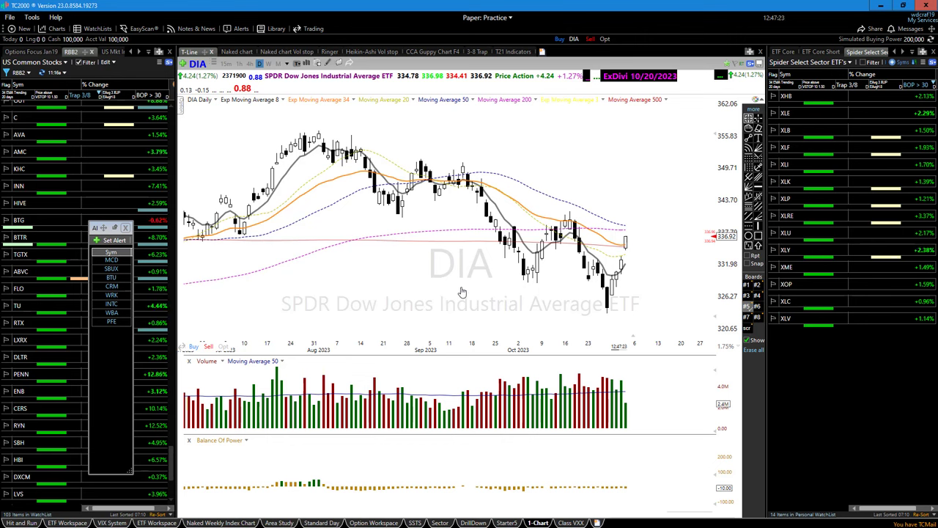
pyautogui.scroll(-3, 455, 286)
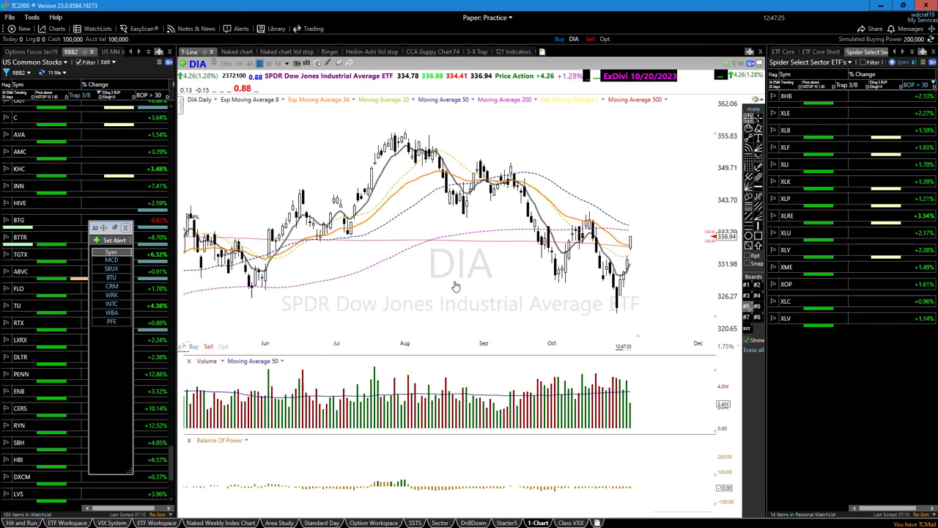
pyautogui.scroll(3, 438, 288)
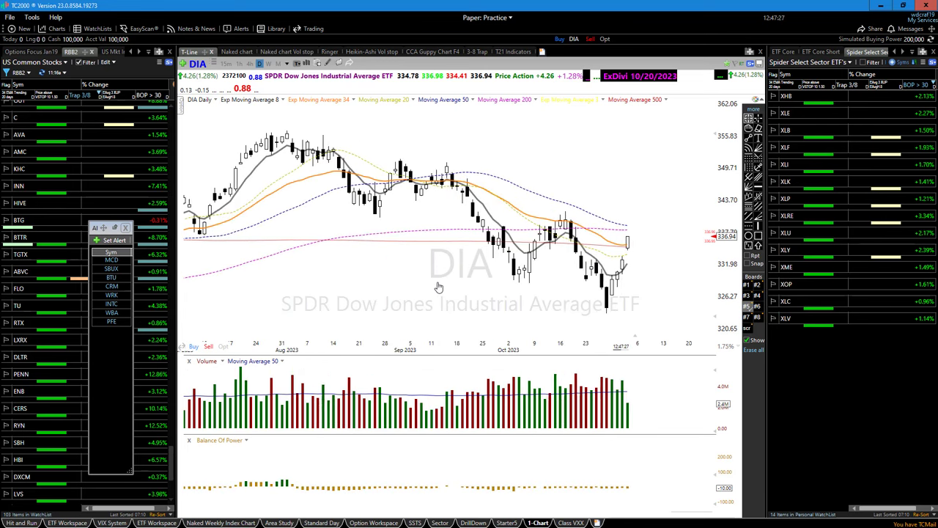
pyautogui.scroll(2, 401, 301)
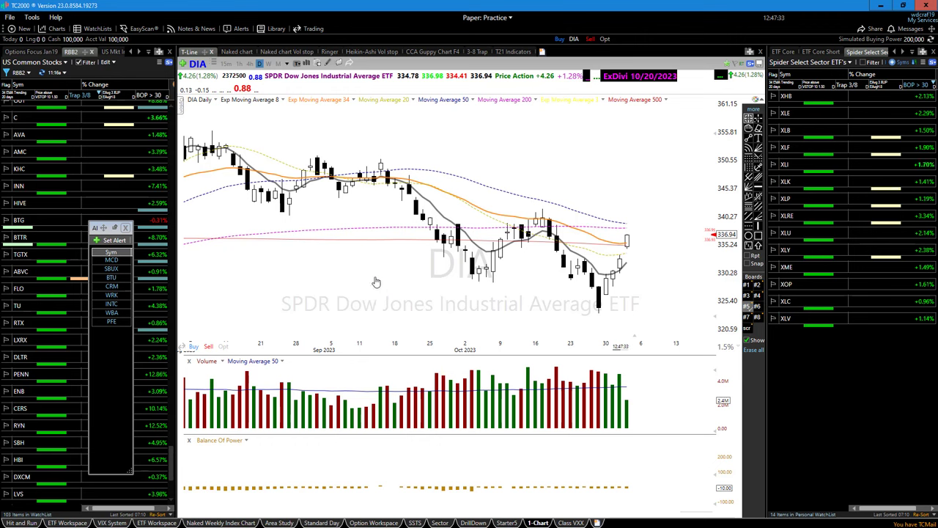
pyautogui.scroll(-1, 375, 283)
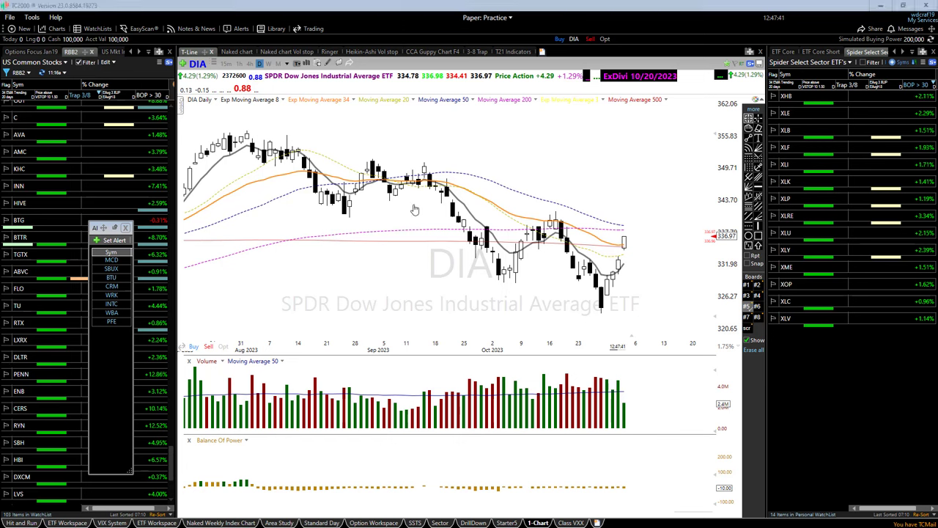
# Mark DIA's September decline, mid-October high, August-to-October downtrend and latest rebound on the daily T-Line chart, and clear the drawings.
pyautogui.moveTo(428, 178)
pyautogui.mouseDown()
pyautogui.moveTo(415, 188)
pyautogui.moveTo(455, 228)
pyautogui.mouseUp()
pyautogui.moveTo(559, 197); pyautogui.dragTo(555, 197)
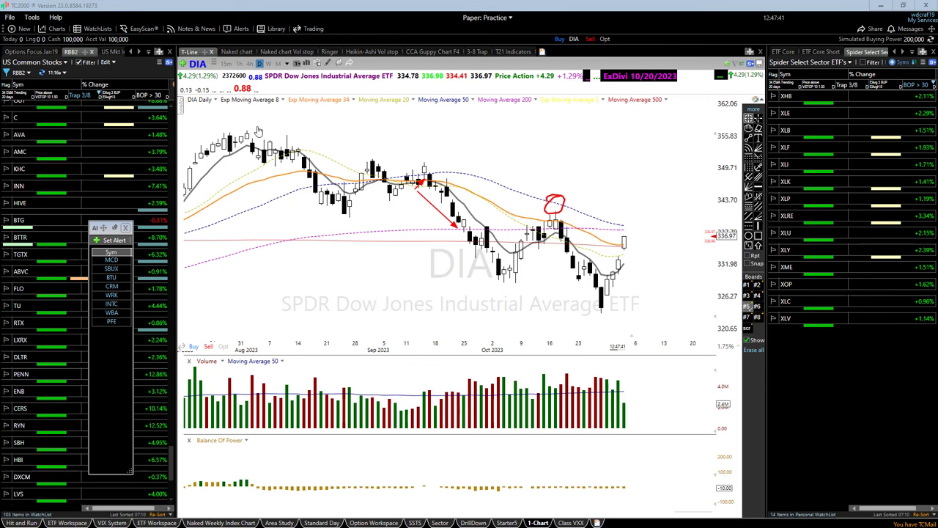
pyautogui.moveTo(256, 127); pyautogui.dragTo(705, 255)
pyautogui.moveTo(605, 279)
pyautogui.mouseDown()
pyautogui.moveTo(635, 231)
pyautogui.moveTo(686, 235)
pyautogui.mouseUp()
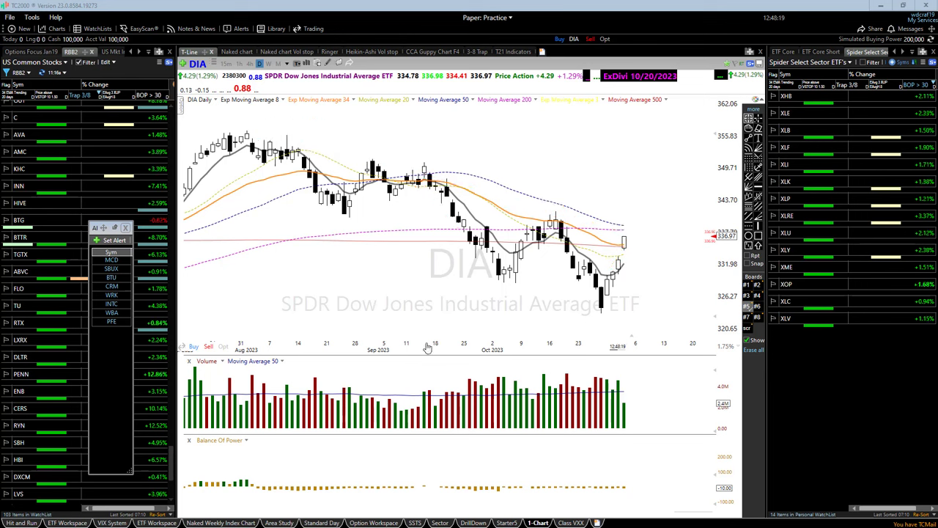
# Show DIA on the 15-minute timeframe, mark the October 30 price action around the moving averages with arrows, and clear them.
pyautogui.click(228, 64)
pyautogui.scroll(-2, 422, 297)
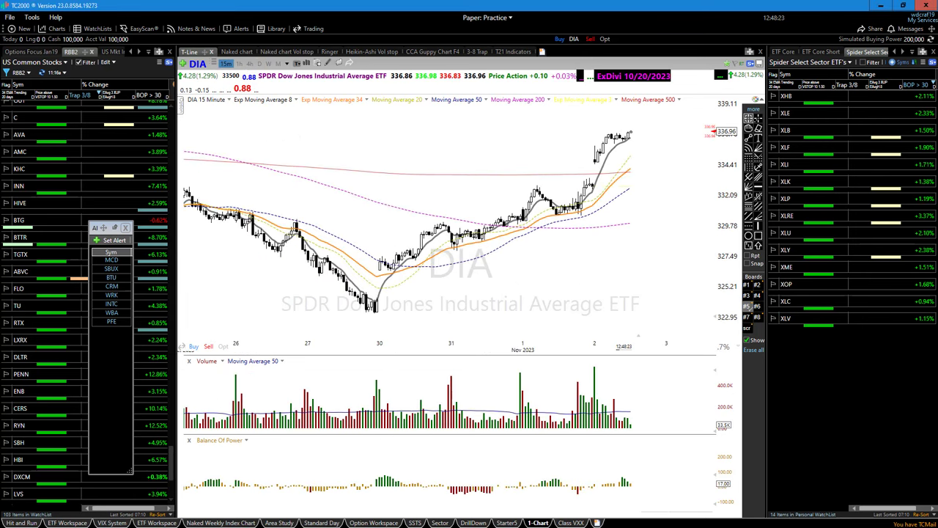
pyautogui.moveTo(455, 342); pyautogui.dragTo(402, 270)
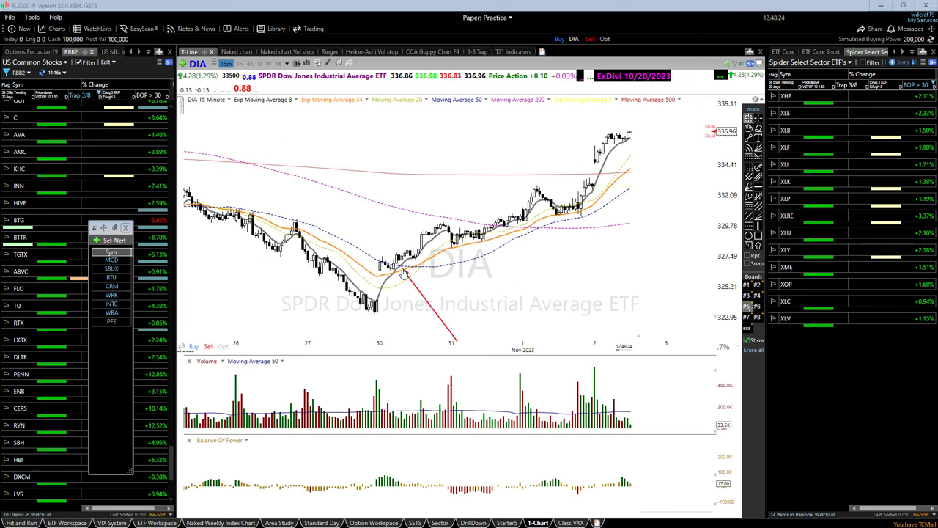
pyautogui.moveTo(449, 308); pyautogui.dragTo(424, 261)
pyautogui.moveTo(373, 265)
pyautogui.mouseDown()
pyautogui.moveTo(422, 265)
pyautogui.moveTo(436, 251)
pyautogui.mouseUp()
pyautogui.press('Escape')
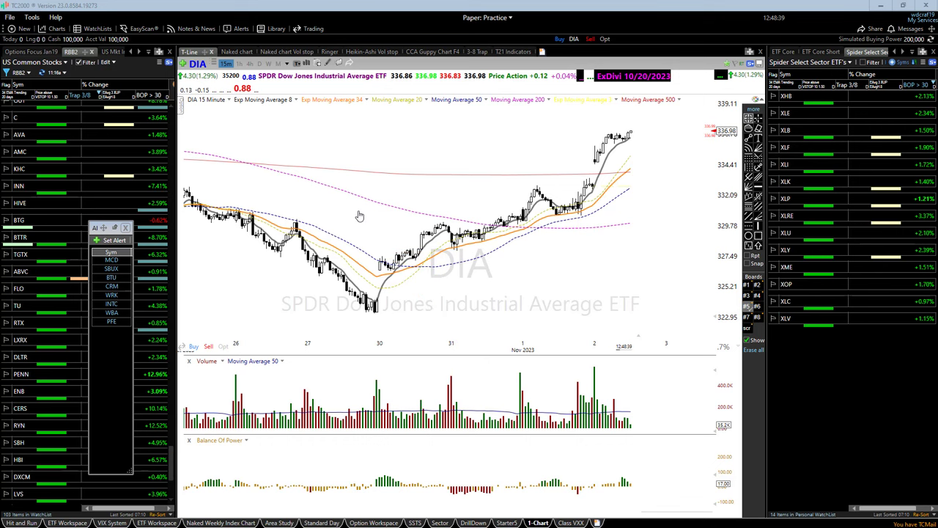
# Show DIA on the hourly timeframe, mark the October 31 pullback and November 1 advance with arrows, and clear them.
pyautogui.click(239, 64)
pyautogui.scroll(3, 481, 326)
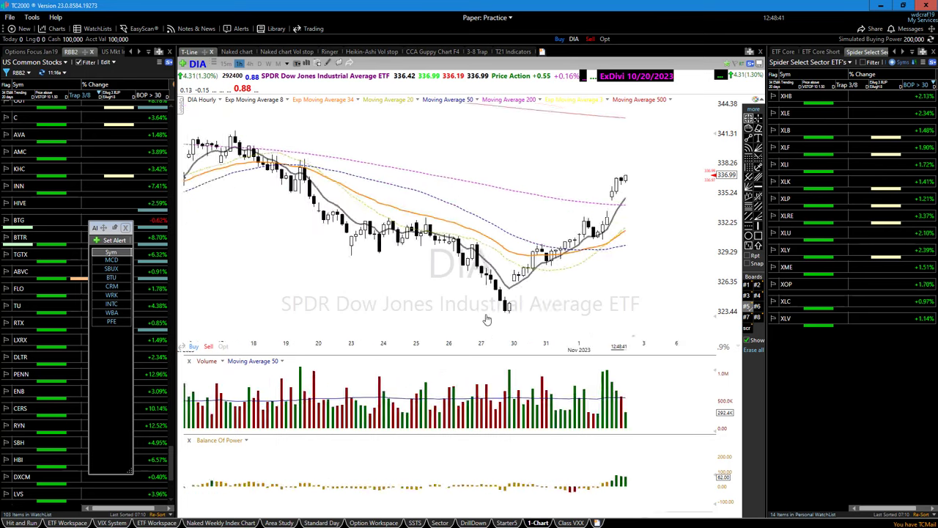
pyautogui.scroll(2, 484, 335)
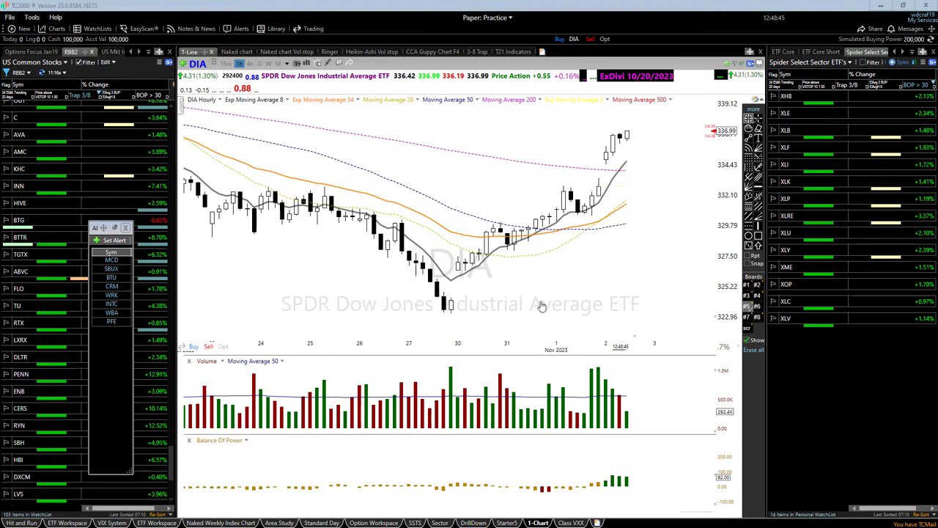
pyautogui.scroll(-2, 539, 312)
pyautogui.click(554, 264)
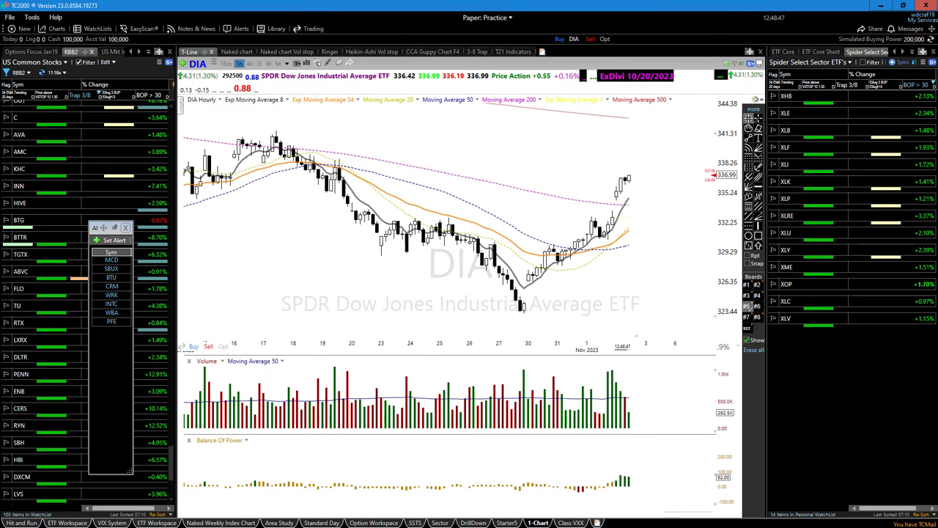
pyautogui.moveTo(557, 297); pyautogui.dragTo(566, 262)
pyautogui.moveTo(566, 254); pyautogui.dragTo(584, 254)
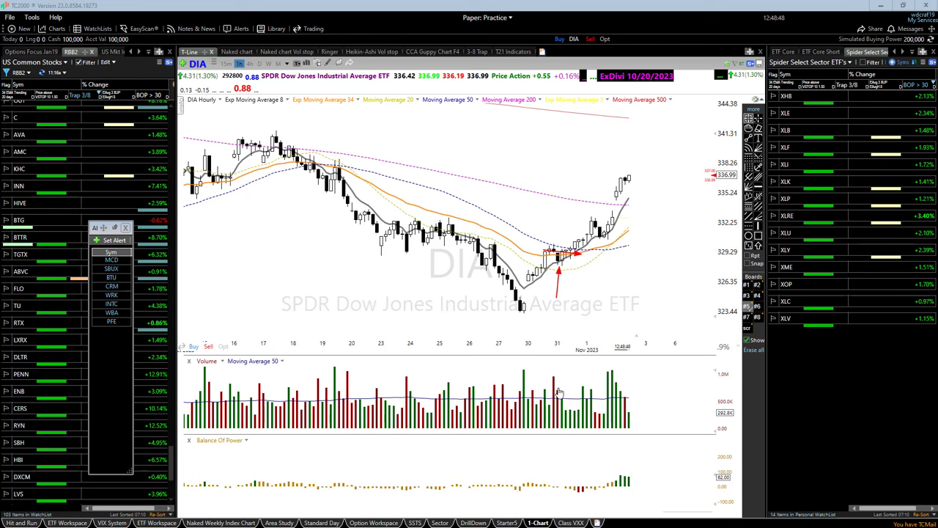
pyautogui.moveTo(604, 277)
pyautogui.mouseDown()
pyautogui.moveTo(610, 245)
pyautogui.moveTo(593, 242)
pyautogui.moveTo(619, 236)
pyautogui.mouseUp()
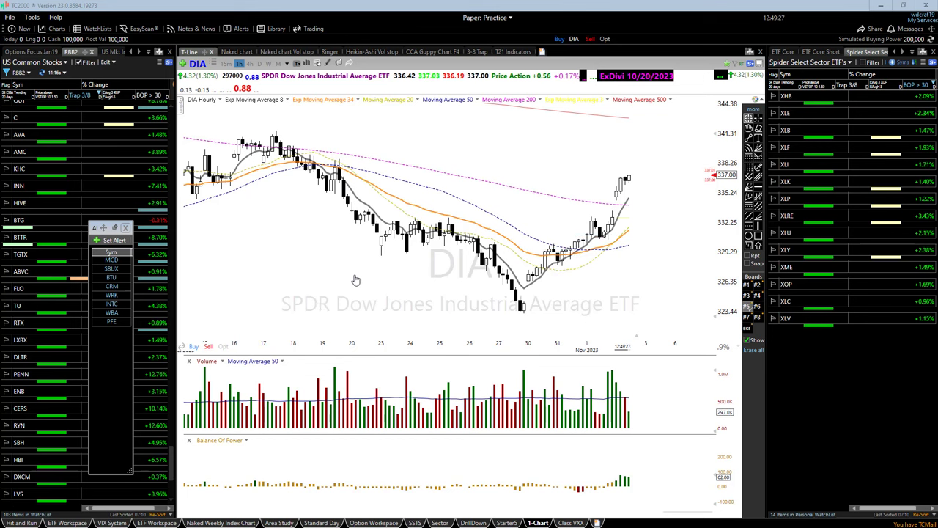
# Switch DIA to the 3-8 Trap chart, mark its September, mid-October and latest turns against the stop dots, and clear the marks.
pyautogui.scroll(1, 354, 285)
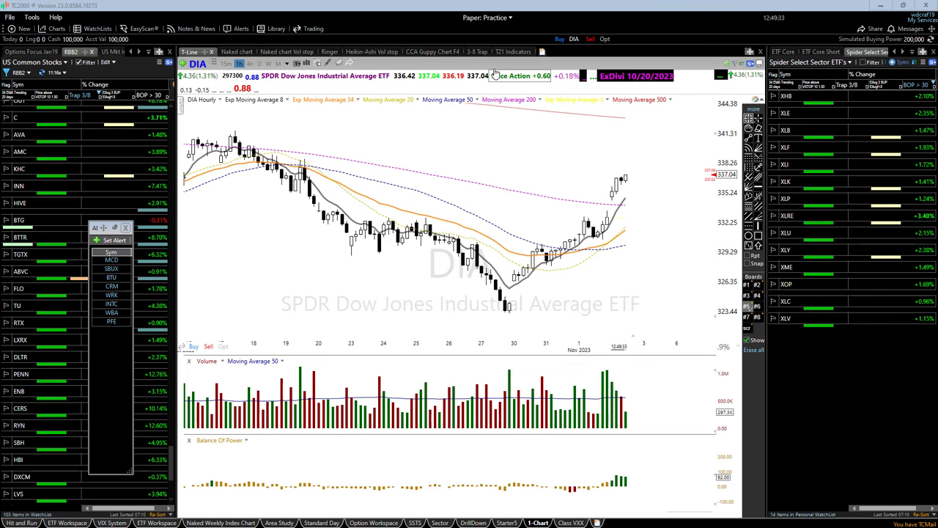
pyautogui.click(478, 51)
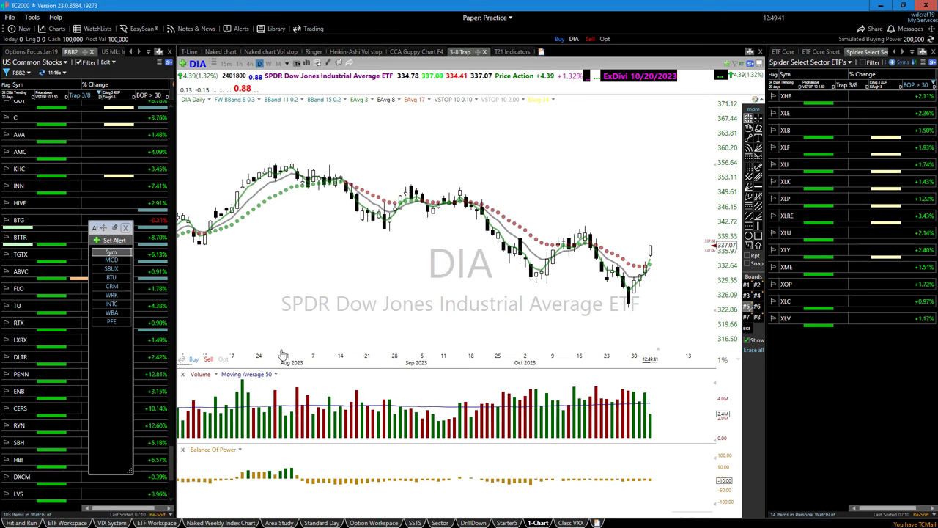
pyautogui.scroll(-2, 262, 335)
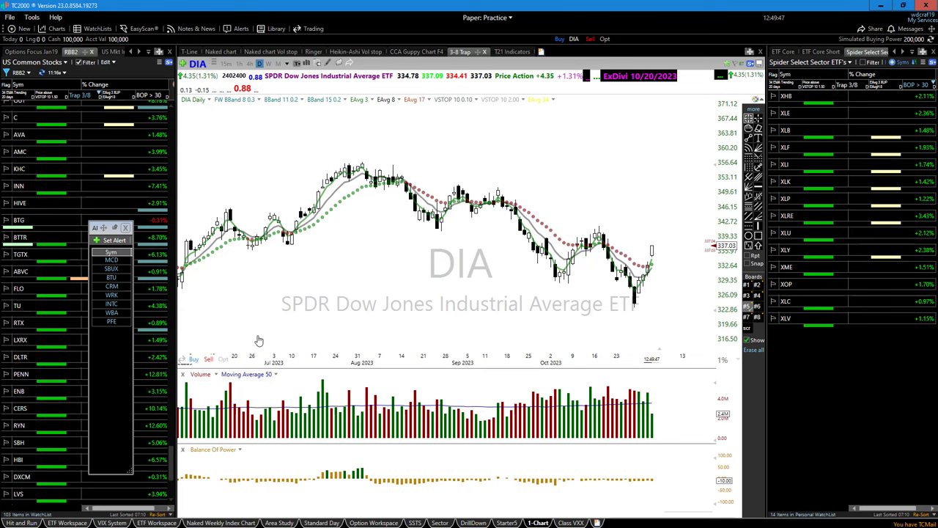
pyautogui.scroll(2, 256, 334)
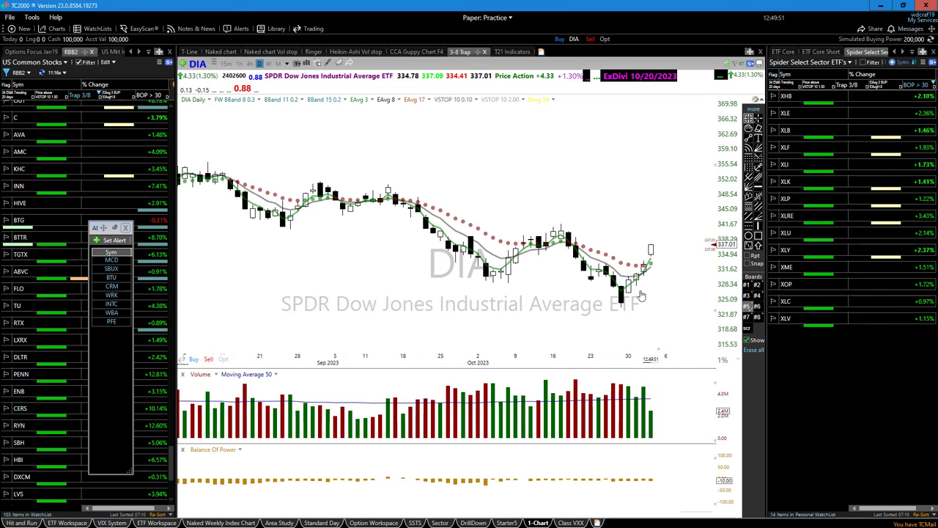
pyautogui.scroll(-2, 497, 346)
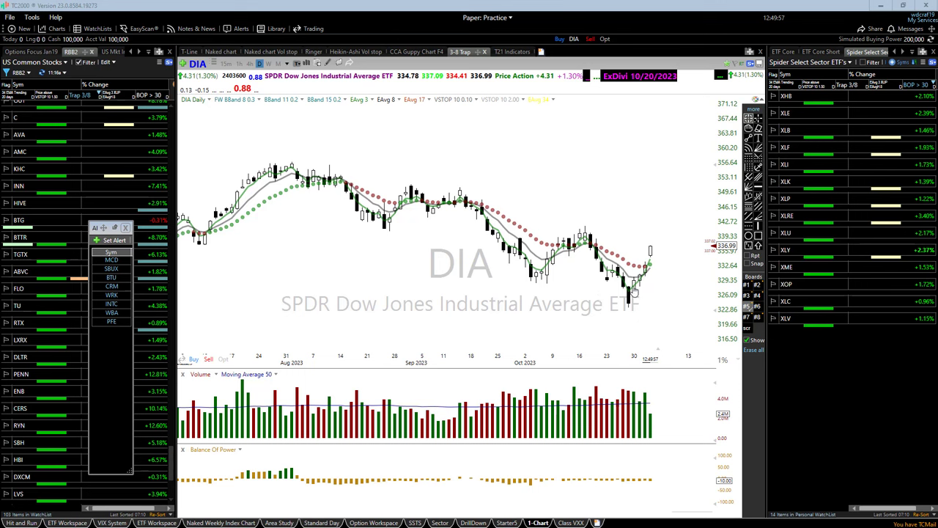
pyautogui.moveTo(636, 307); pyautogui.dragTo(651, 264)
pyautogui.moveTo(582, 238); pyautogui.dragTo(575, 243)
pyautogui.moveTo(439, 208); pyautogui.dragTo(455, 200)
pyautogui.press('Escape')
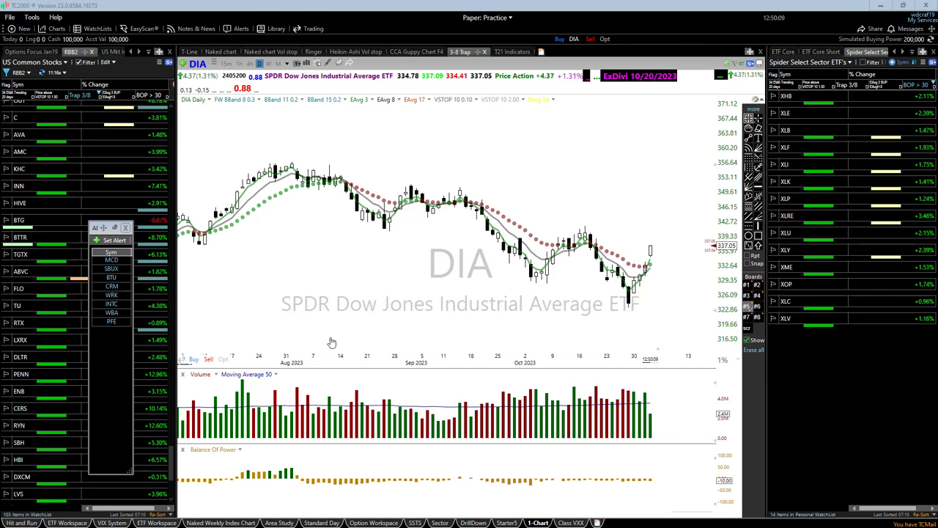
# Mark DIA's mid-July advance and its latest candle with arrows on the daily 3-8 Trap chart, and clear them.
pyautogui.scroll(-2, 275, 336)
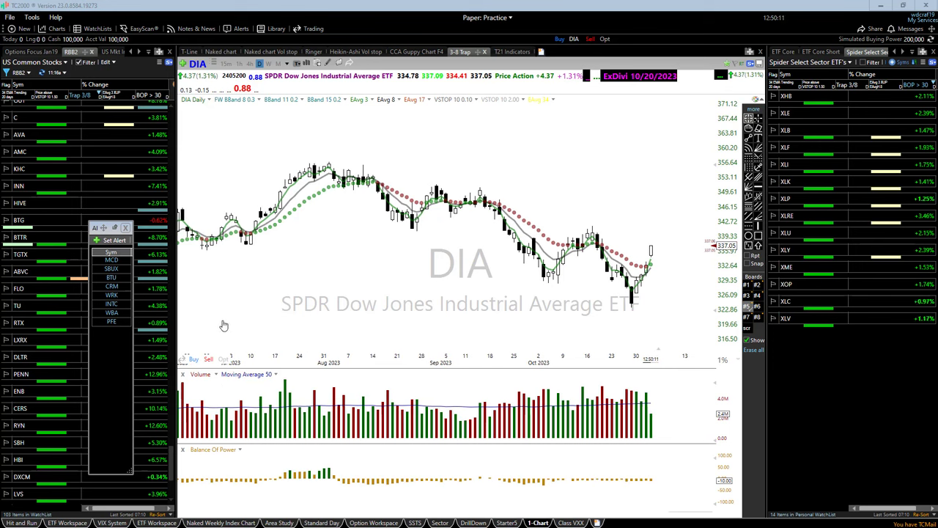
pyautogui.moveTo(254, 302); pyautogui.dragTo(276, 221)
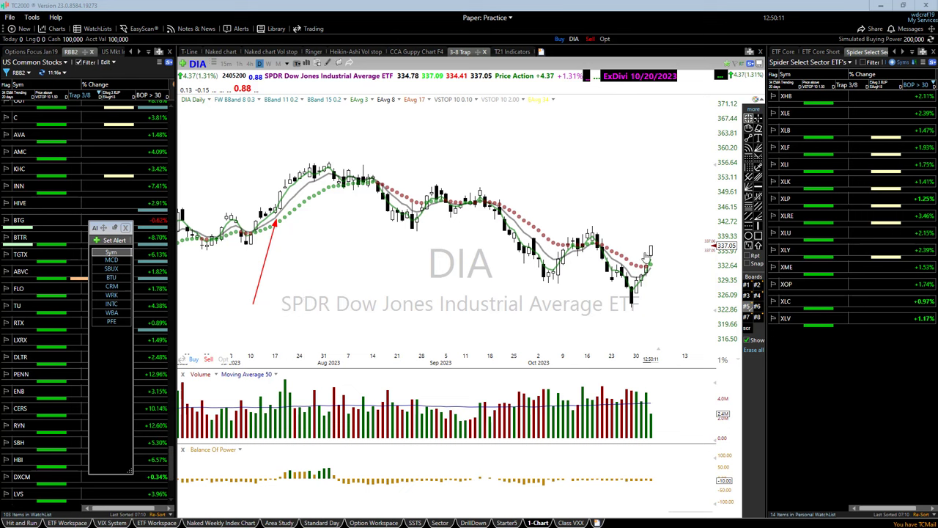
pyautogui.moveTo(653, 251); pyautogui.dragTo(702, 268)
pyautogui.press('Delete')
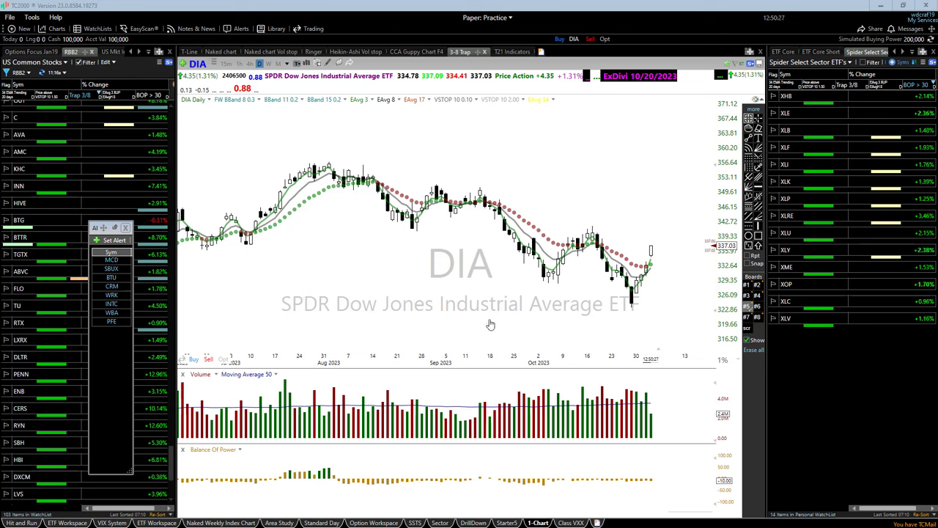
# Show the 3-8 Trap chart on the hourly timeframe and mark DIA's October 31 support and October 18-19 downturn.
pyautogui.click(239, 64)
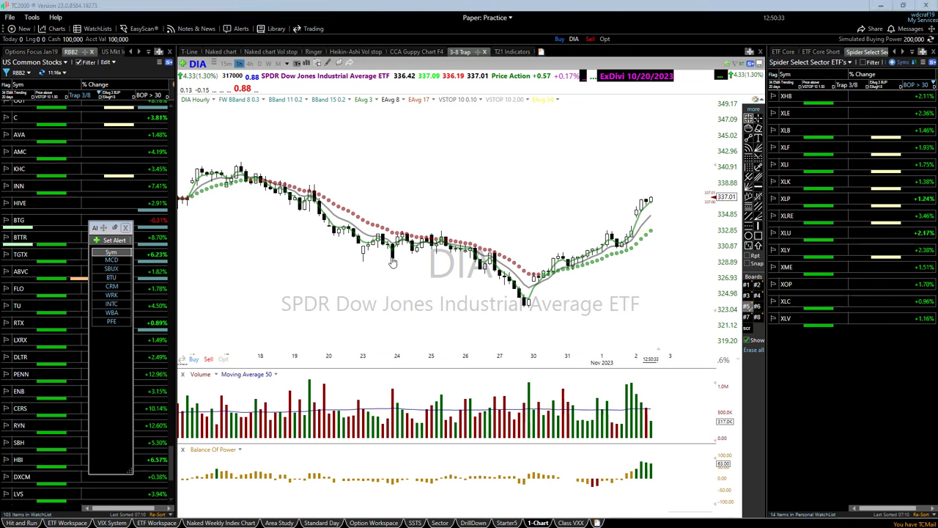
pyautogui.moveTo(578, 299); pyautogui.dragTo(575, 272)
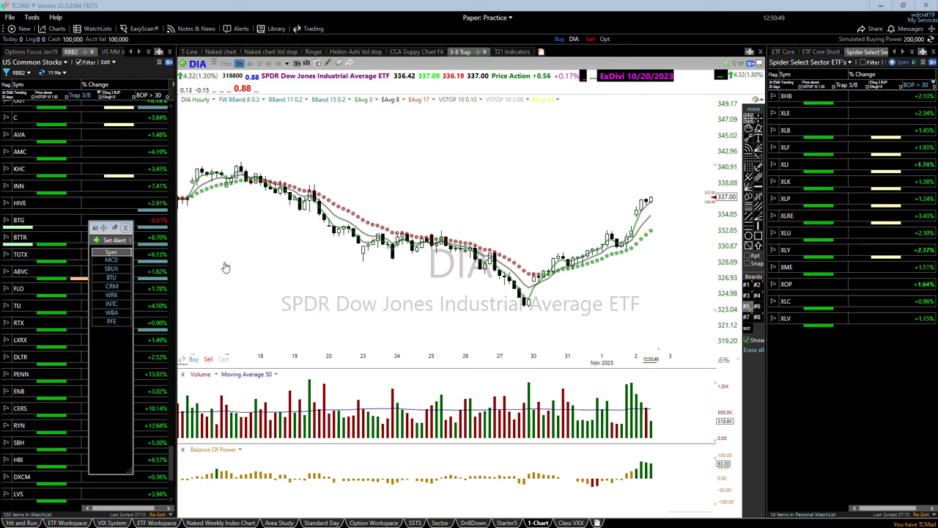
pyautogui.click(275, 176)
pyautogui.click(308, 174)
# Show the 3-8 Trap chart on the 15-minute and 5-minute timeframes, and examine DIA's October 30 price action.
pyautogui.click(231, 66)
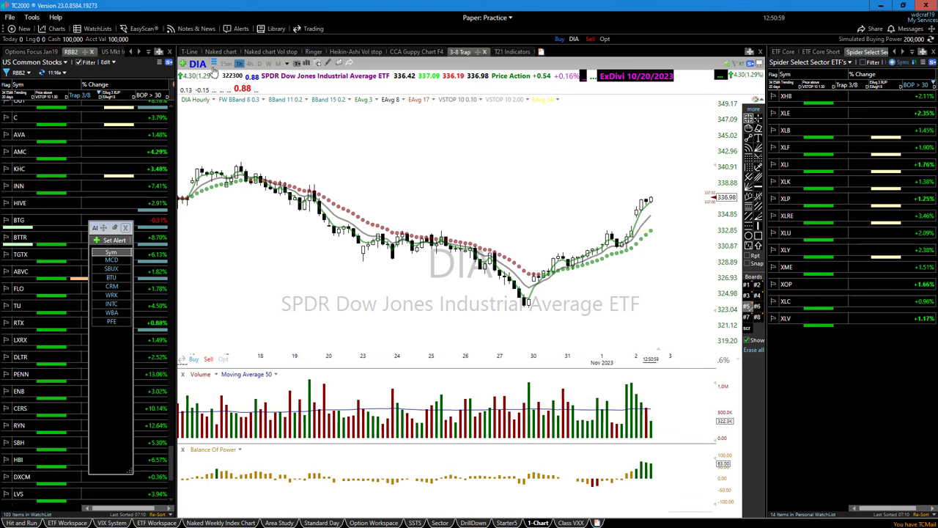
pyautogui.click(226, 64)
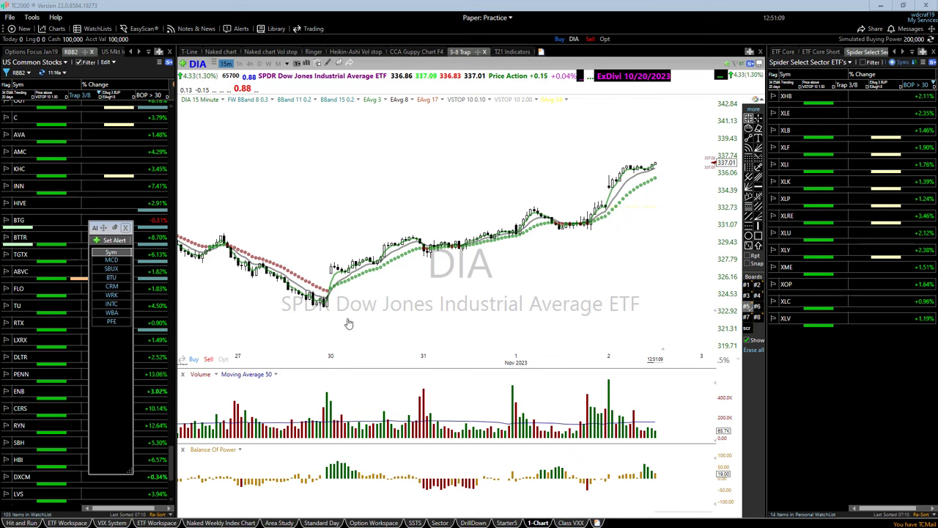
pyautogui.click(286, 65)
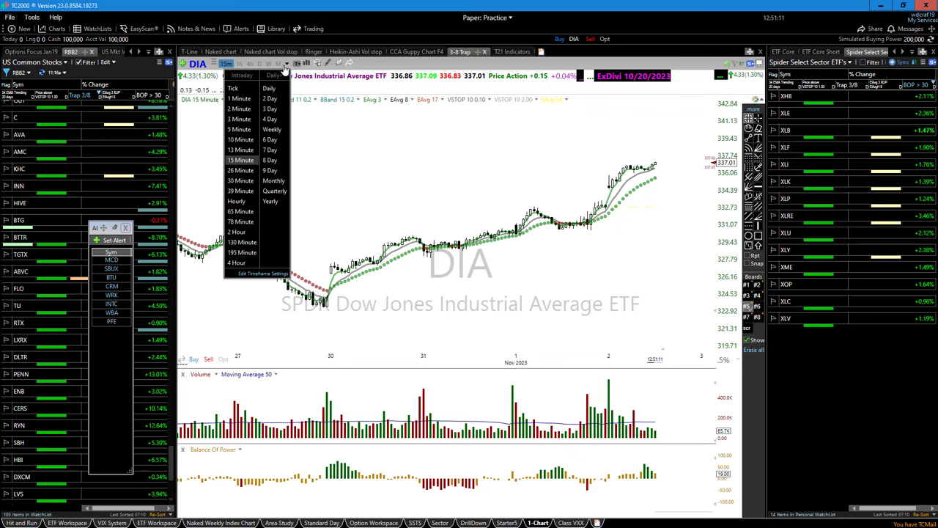
pyautogui.click(239, 131)
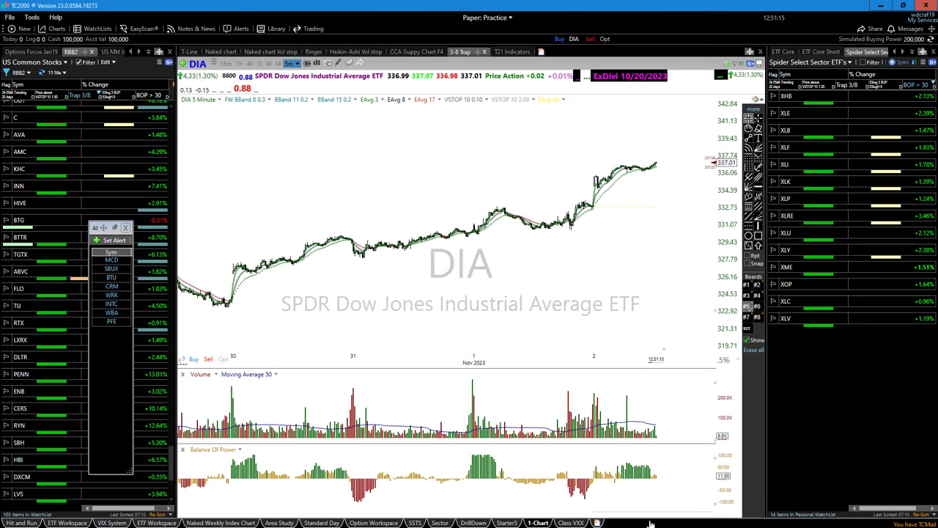
pyautogui.moveTo(704, 517); pyautogui.dragTo(638, 493)
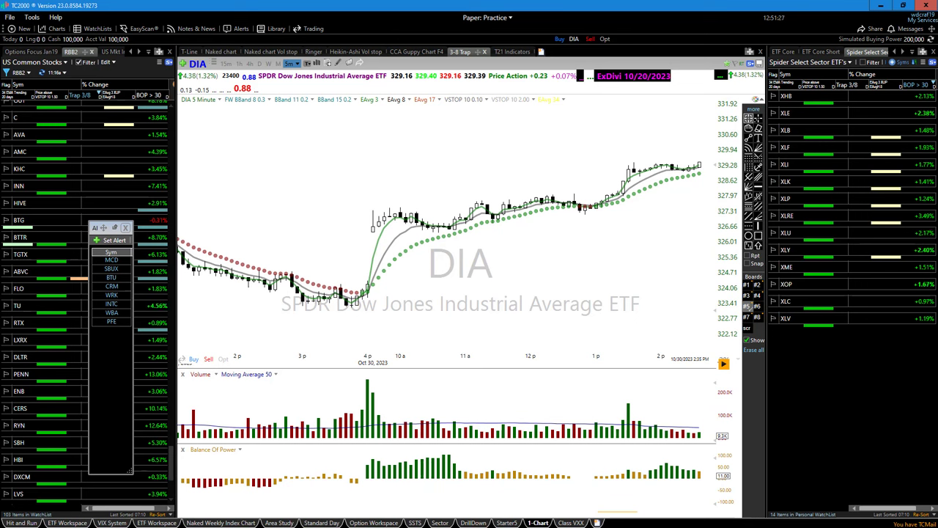
# Switch to the Dow futures chart, mark the latest advance above the moving averages with an arrow, and return to TC2000.
pyautogui.hotkey('alt', 'Tab')
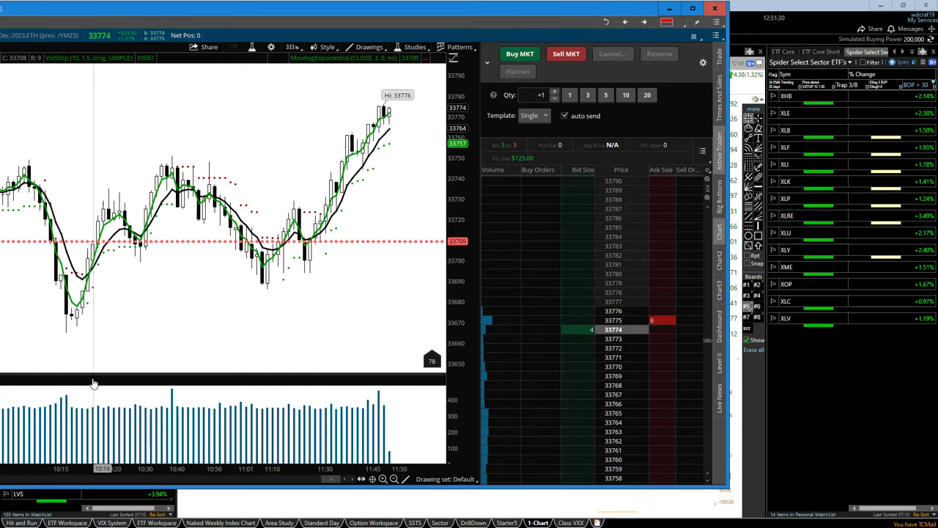
pyautogui.scroll(1, 127, 364)
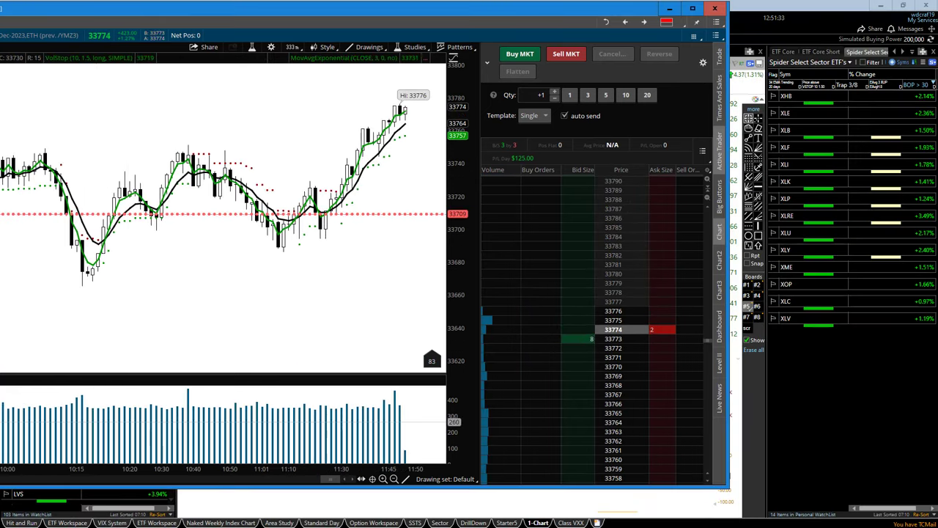
pyautogui.moveTo(364, 230); pyautogui.dragTo(359, 180)
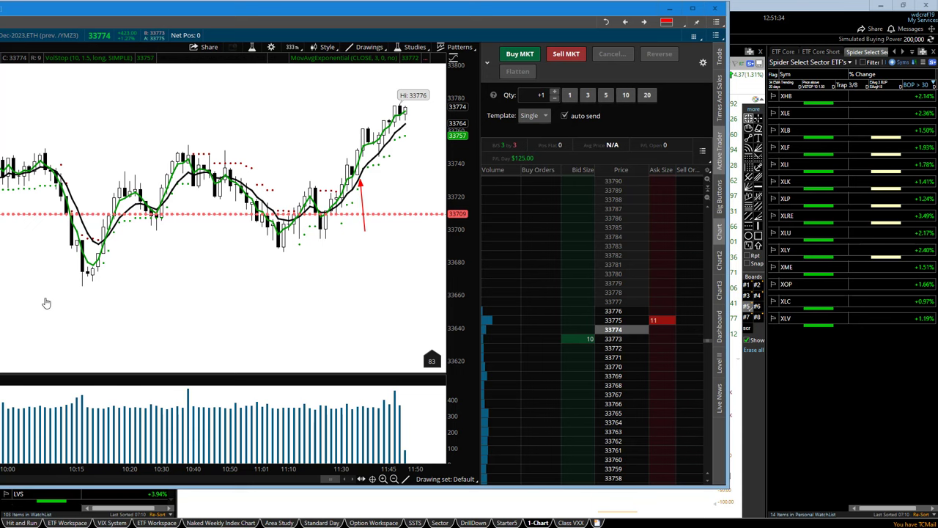
pyautogui.click(669, 8)
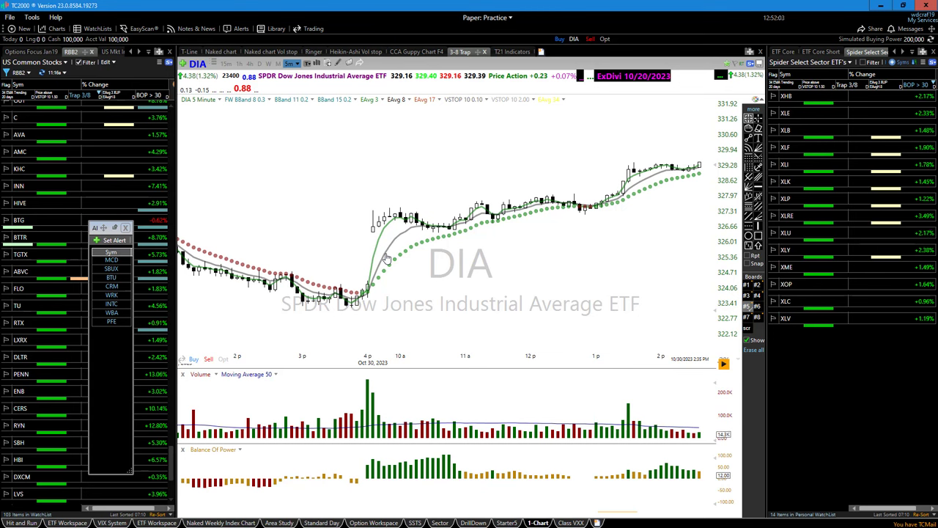
# Return DIA to the hourly timeframe at the latest candles, mark the October 30-31 reversal, and examine the October-to-November trend.
pyautogui.scroll(-2, 388, 303)
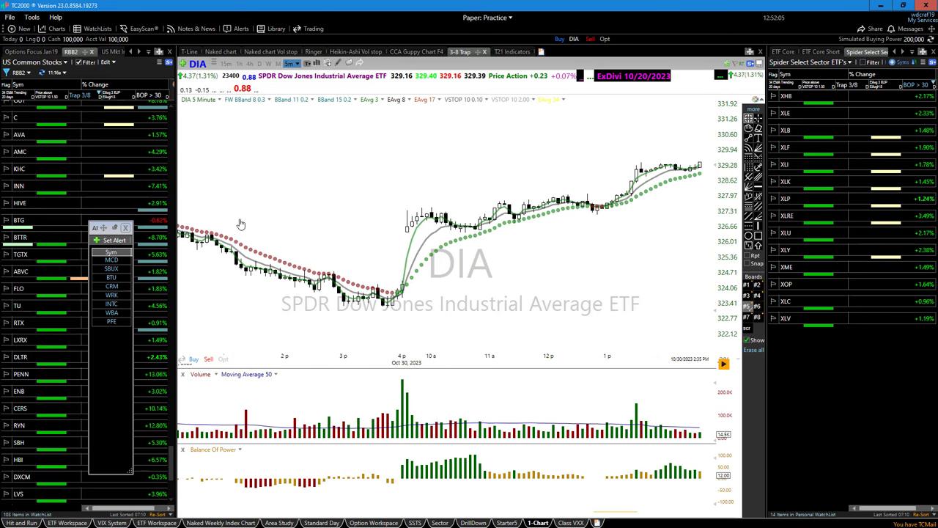
pyautogui.click(240, 65)
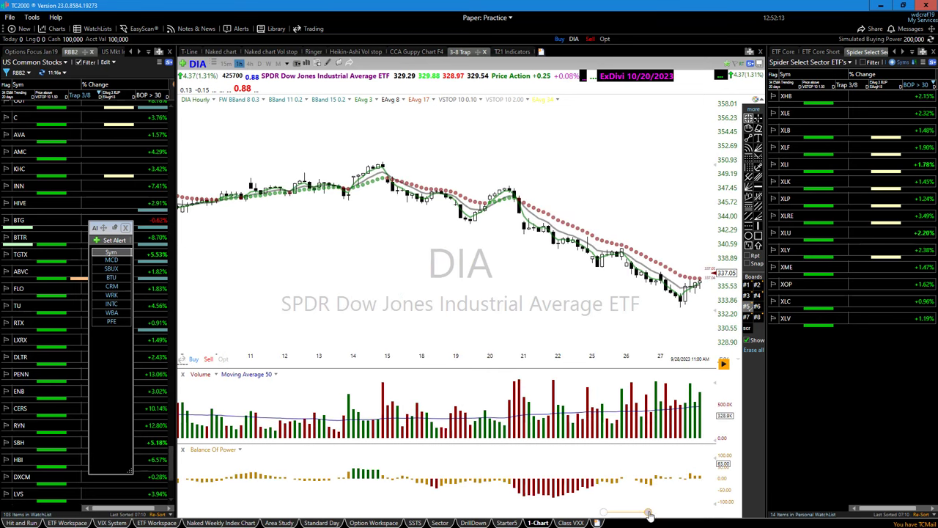
pyautogui.moveTo(649, 513); pyautogui.dragTo(778, 487)
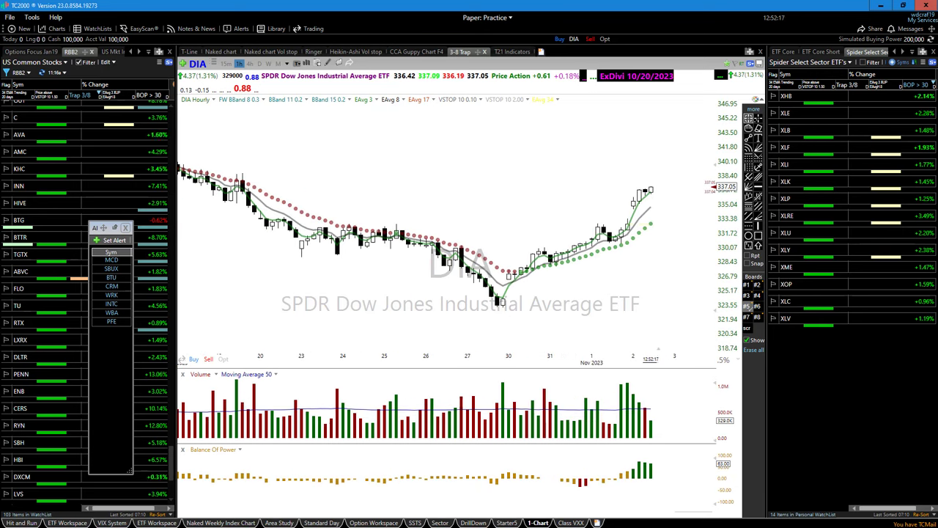
pyautogui.moveTo(515, 277)
pyautogui.mouseDown()
pyautogui.moveTo(530, 256)
pyautogui.moveTo(556, 273)
pyautogui.moveTo(570, 255)
pyautogui.mouseUp()
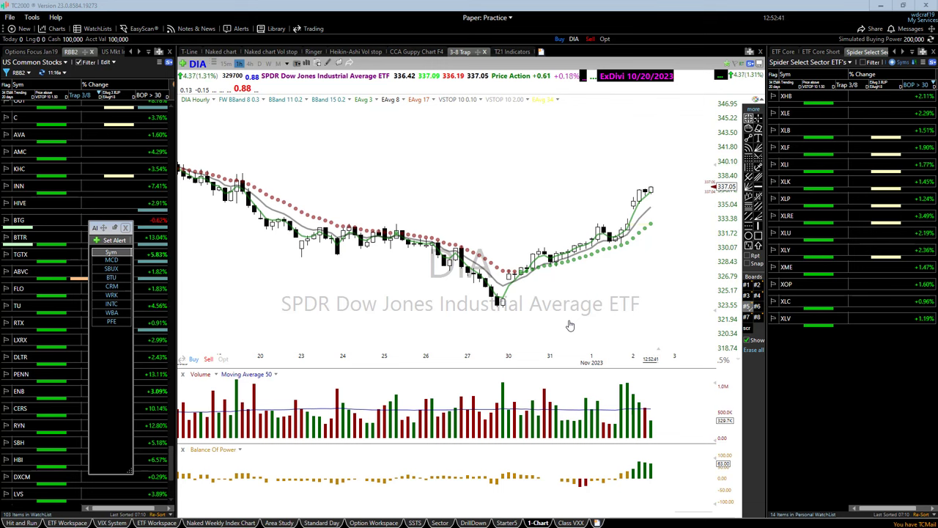
pyautogui.scroll(-2, 562, 316)
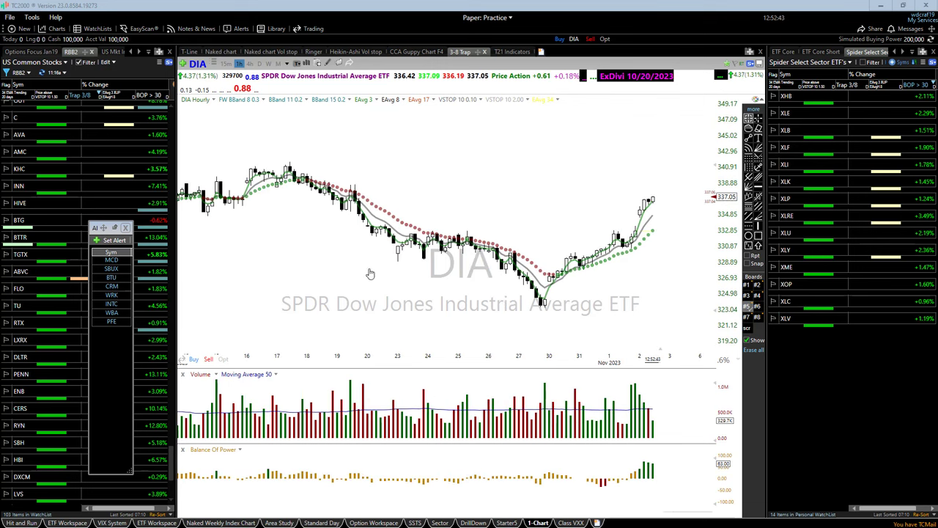
# Draw arrows above DIA's hourly candles to illustrate a decline, a shallow rebound, and a steep advance followed by a pullback.
pyautogui.scroll(2, 411, 325)
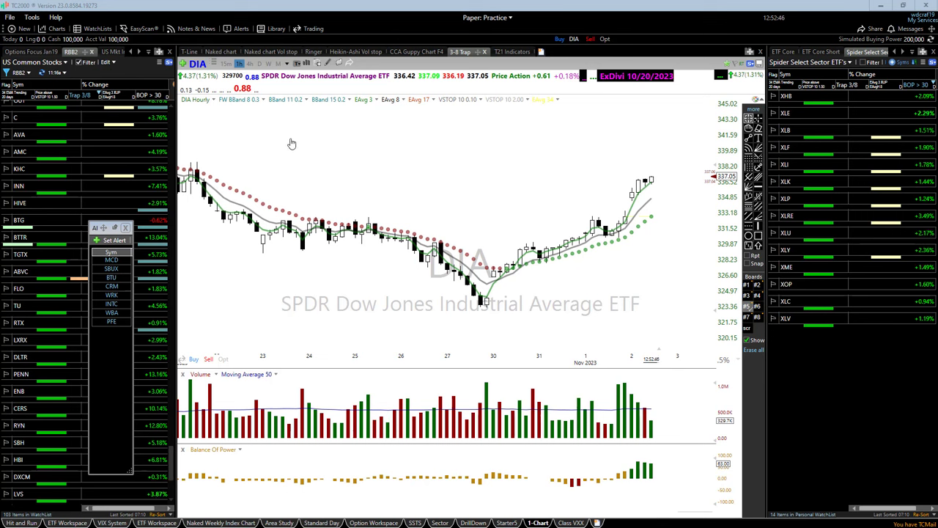
pyautogui.moveTo(283, 130)
pyautogui.mouseDown()
pyautogui.moveTo(423, 180)
pyautogui.moveTo(441, 198)
pyautogui.moveTo(416, 194)
pyautogui.moveTo(435, 178)
pyautogui.moveTo(461, 179)
pyautogui.mouseUp()
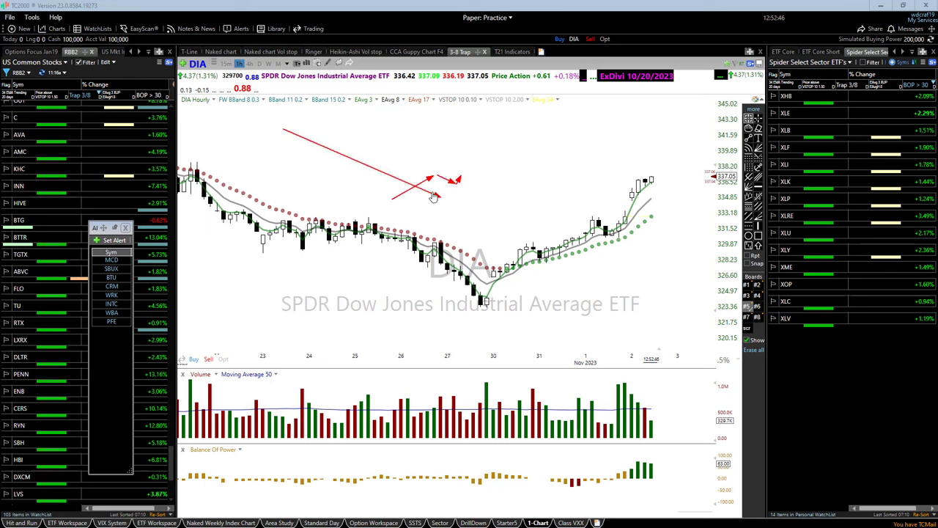
pyautogui.moveTo(396, 201); pyautogui.dragTo(483, 189)
pyautogui.moveTo(394, 204)
pyautogui.mouseDown()
pyautogui.moveTo(431, 181)
pyautogui.moveTo(459, 106)
pyautogui.moveTo(505, 127)
pyautogui.mouseUp()
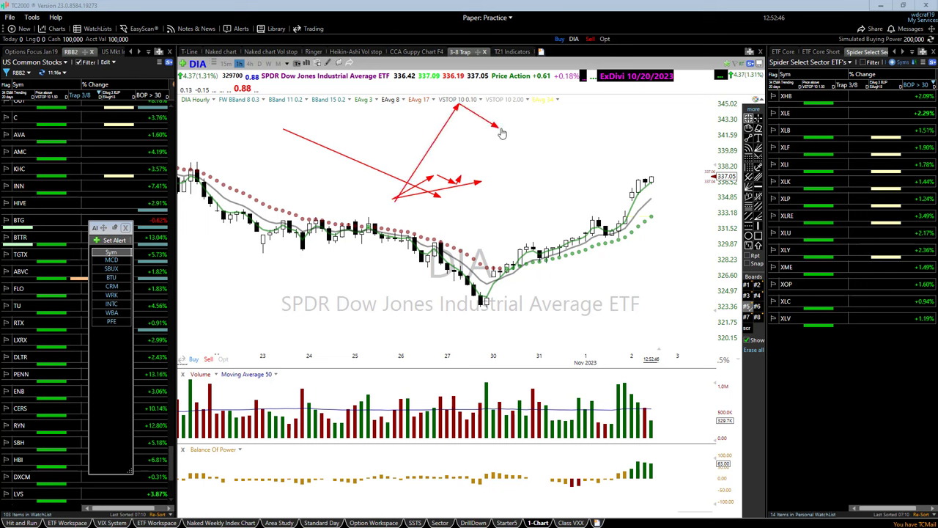
pyautogui.moveTo(398, 200); pyautogui.dragTo(505, 127)
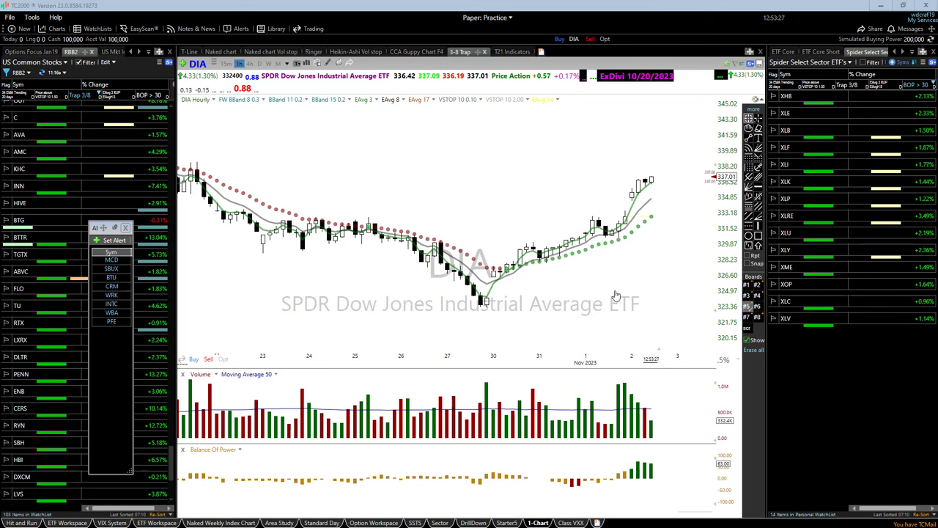
# Switch the DIA 3-8 Trap chart from hourly to the 10-minute timeframe and examine the late-October decline and subsequent advance.
pyautogui.scroll(-2, 488, 273)
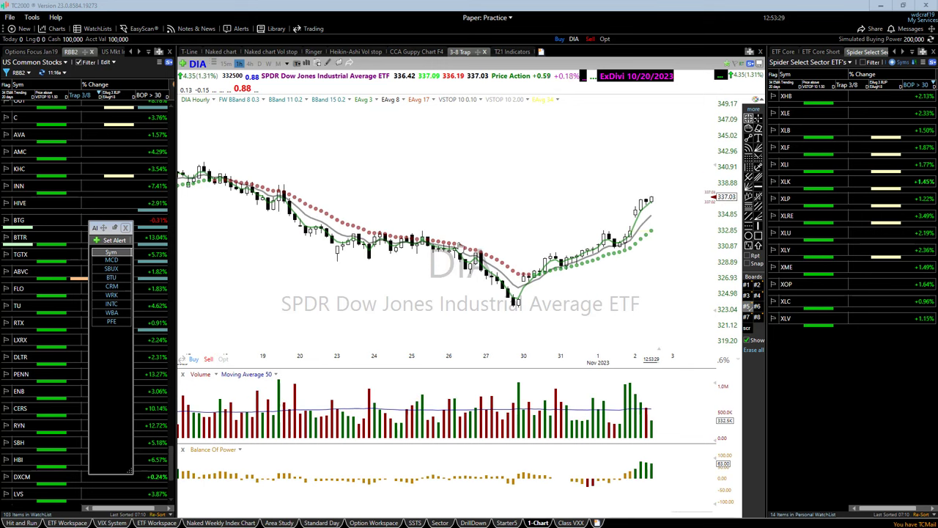
pyautogui.scroll(-1, 408, 288)
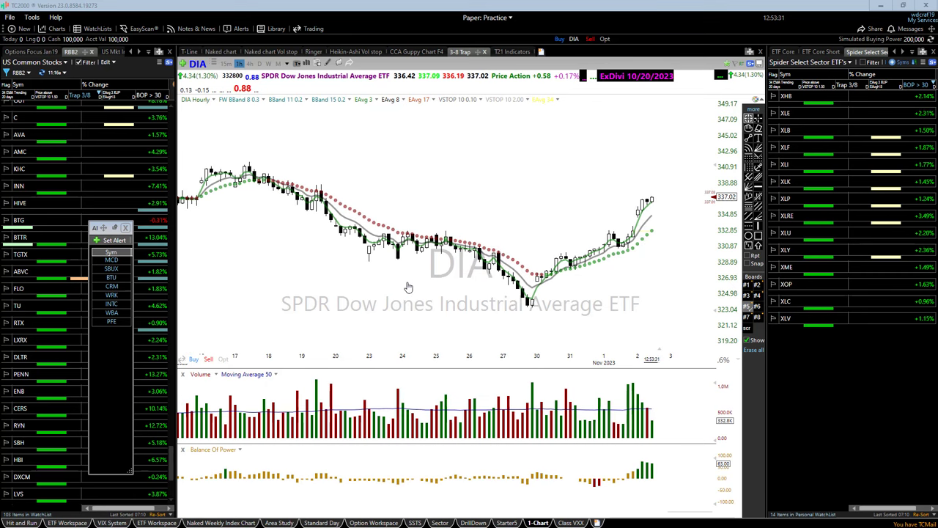
pyautogui.scroll(-1, 409, 287)
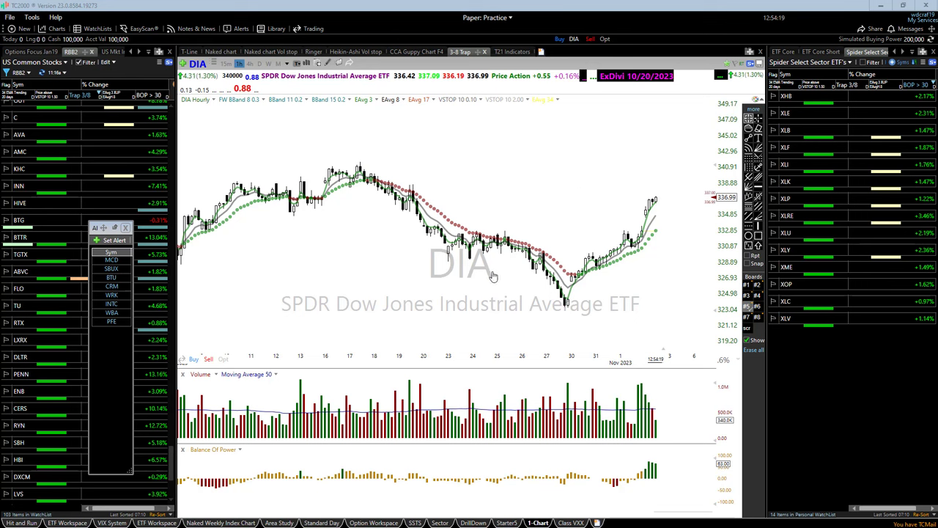
pyautogui.click(239, 64)
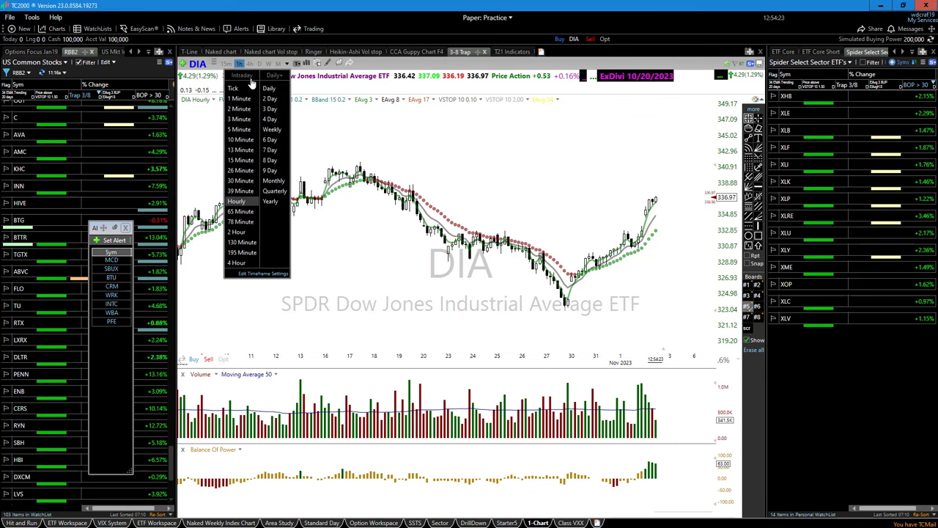
pyautogui.click(242, 140)
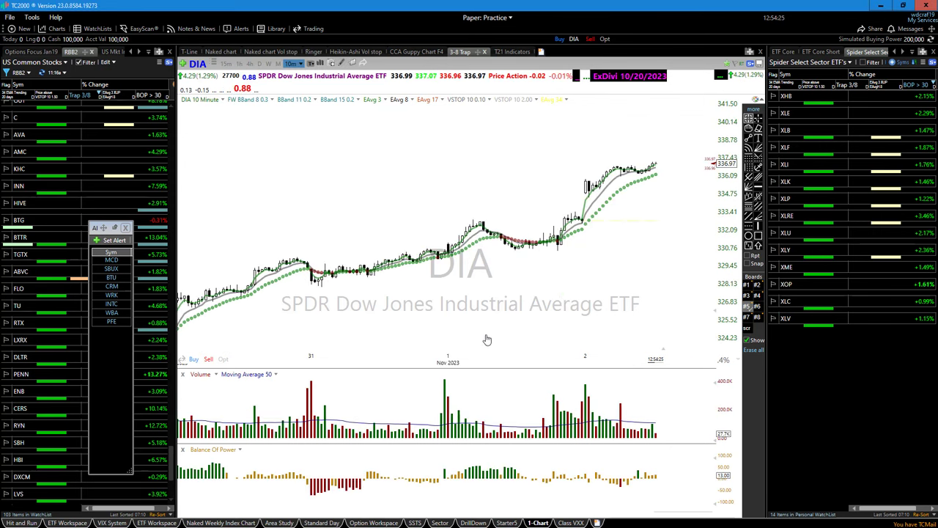
pyautogui.scroll(-1, 501, 329)
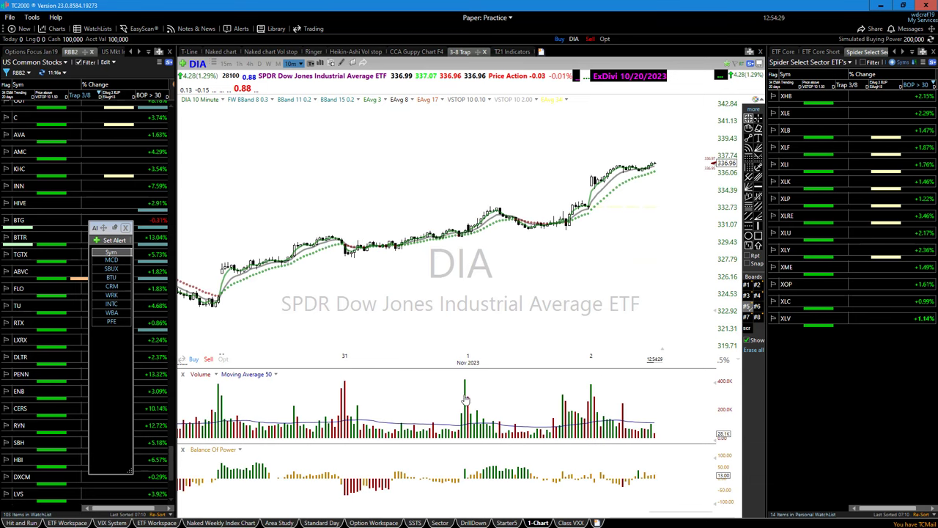
pyautogui.scroll(-3, 469, 345)
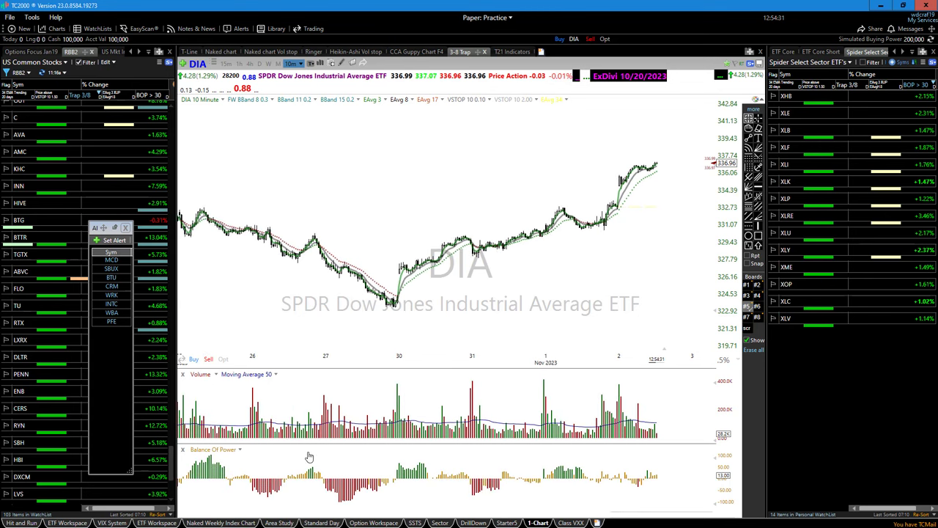
pyautogui.scroll(-2, 309, 455)
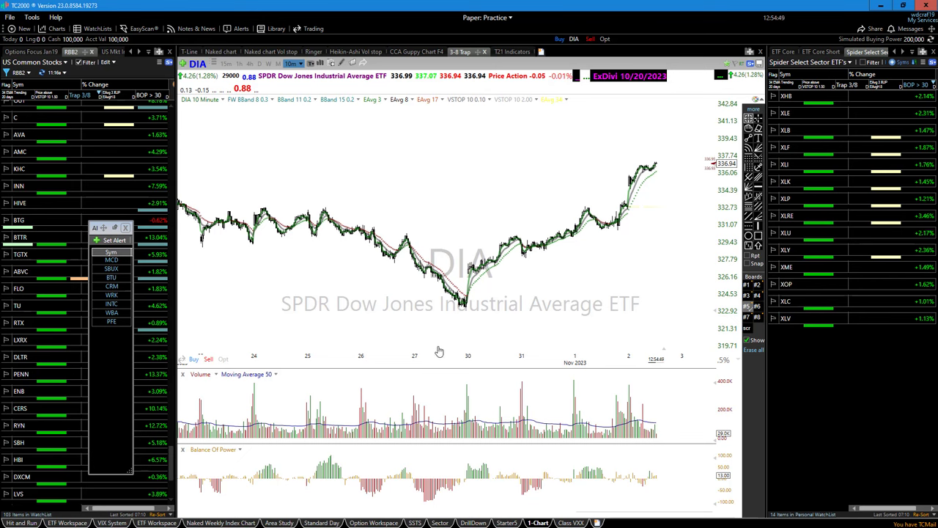
pyautogui.scroll(5, 432, 341)
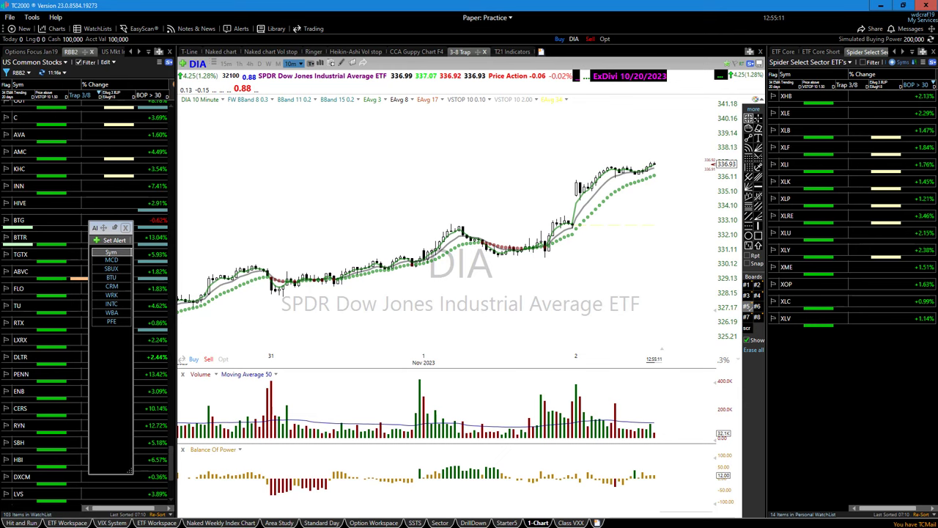
# Switch to the Dow futures chart, review its tick aggregation settings without changing them, and return to TC2000.
pyautogui.hotkey('alt', 'Tab')
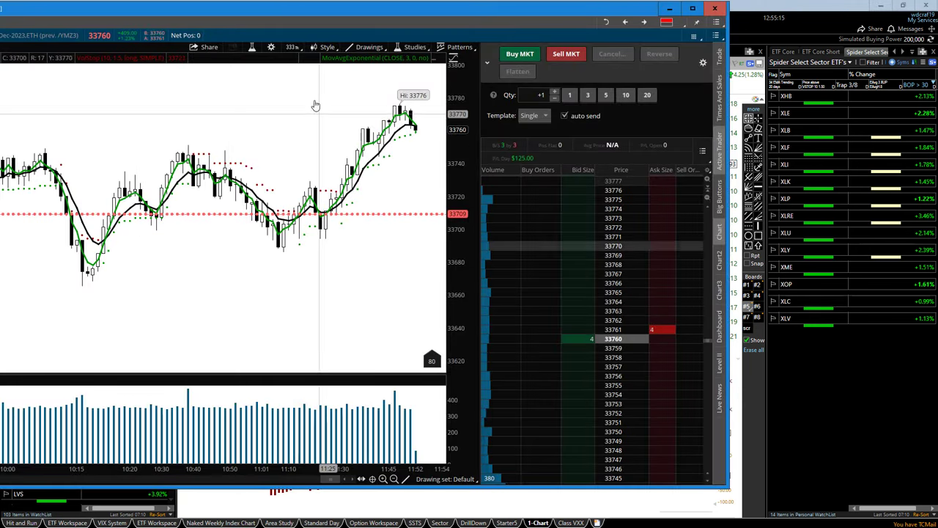
pyautogui.click(292, 48)
pyautogui.click(300, 65)
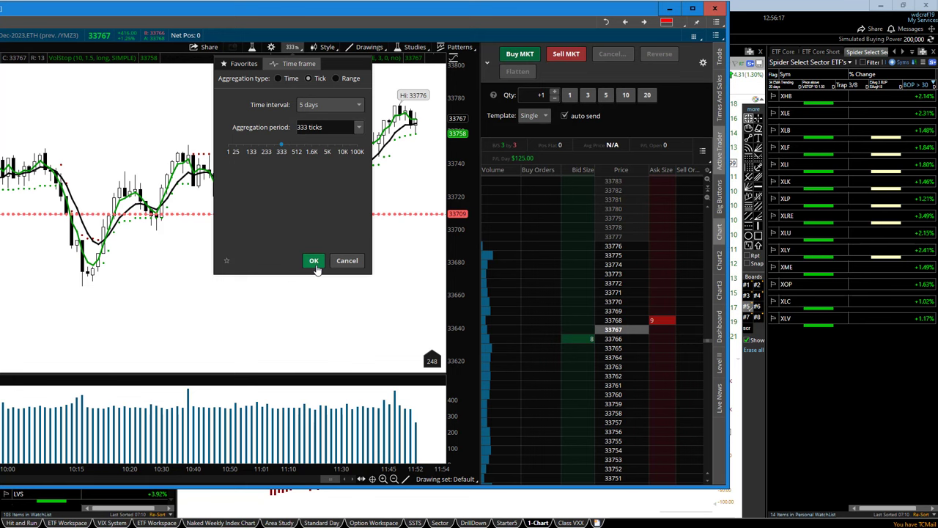
pyautogui.click(345, 264)
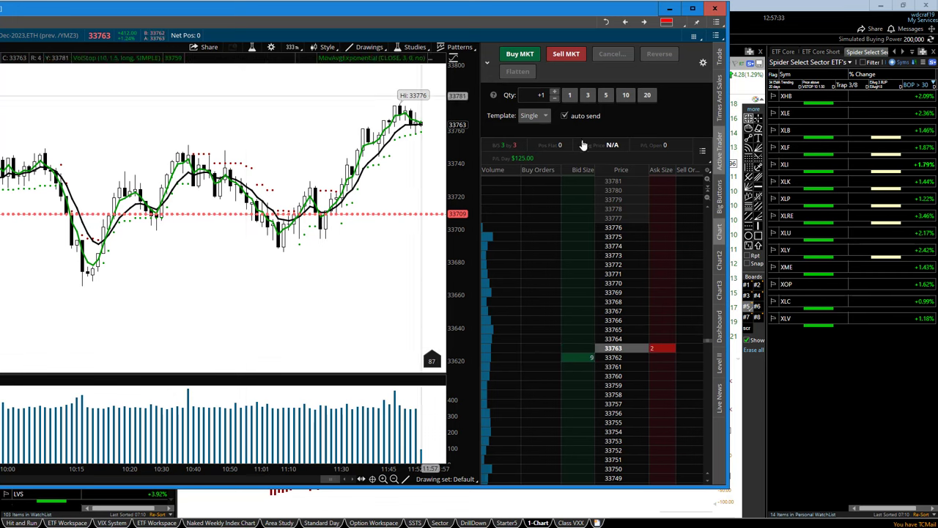
pyautogui.click(670, 8)
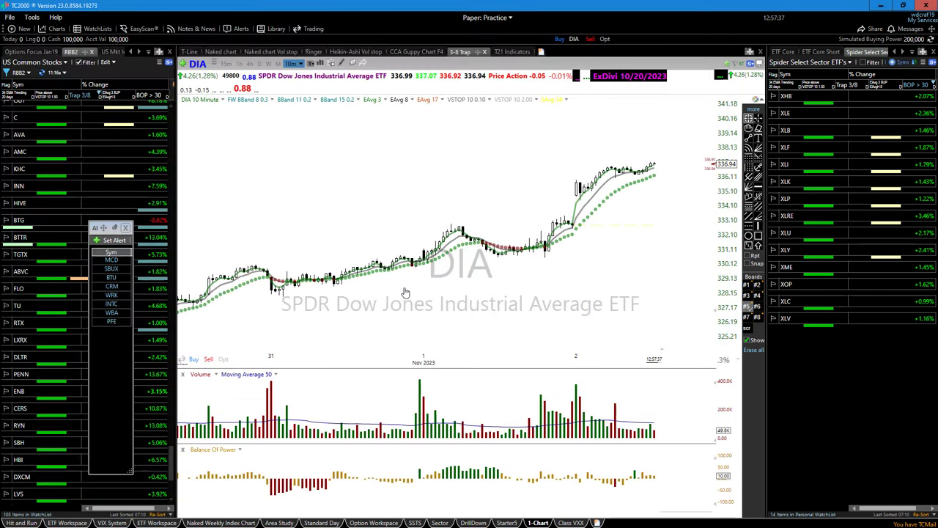
# Examine DIA's 10-minute price action from October 27 to November 2.
pyautogui.scroll(-1, 390, 293)
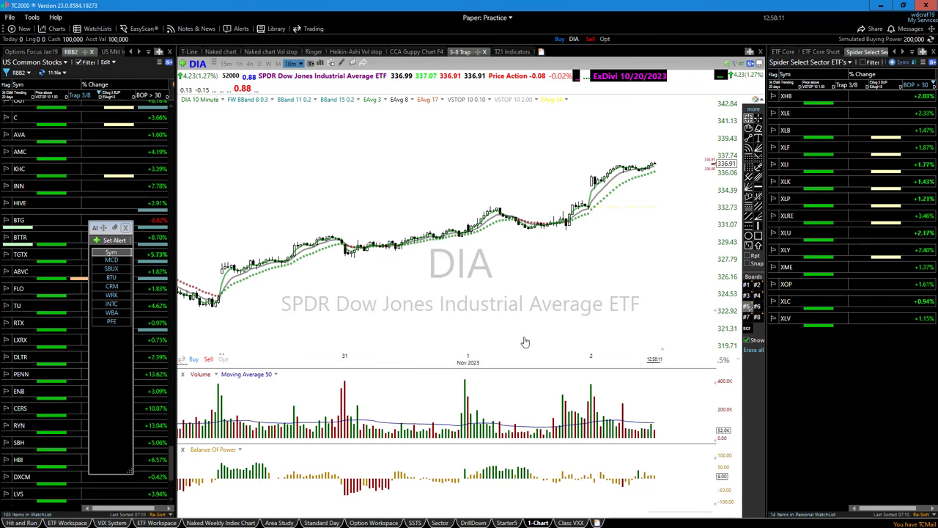
pyautogui.scroll(-2, 469, 326)
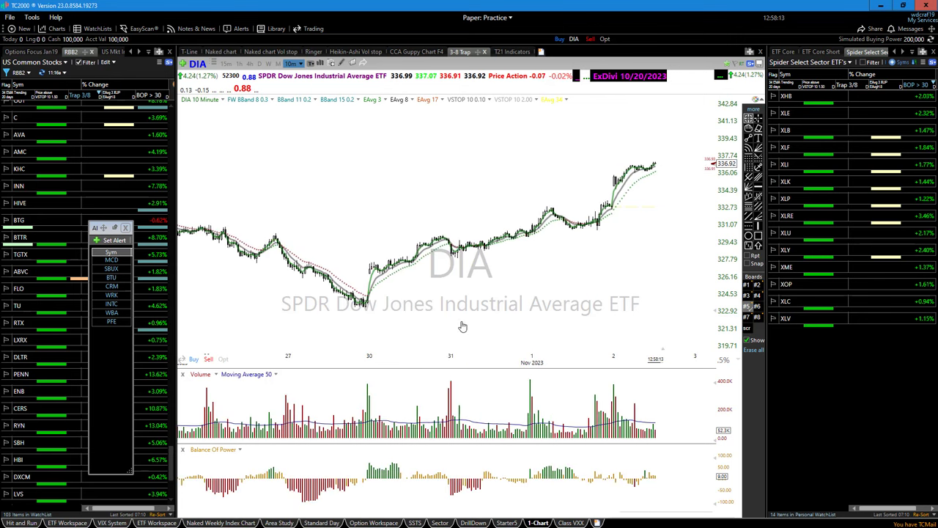